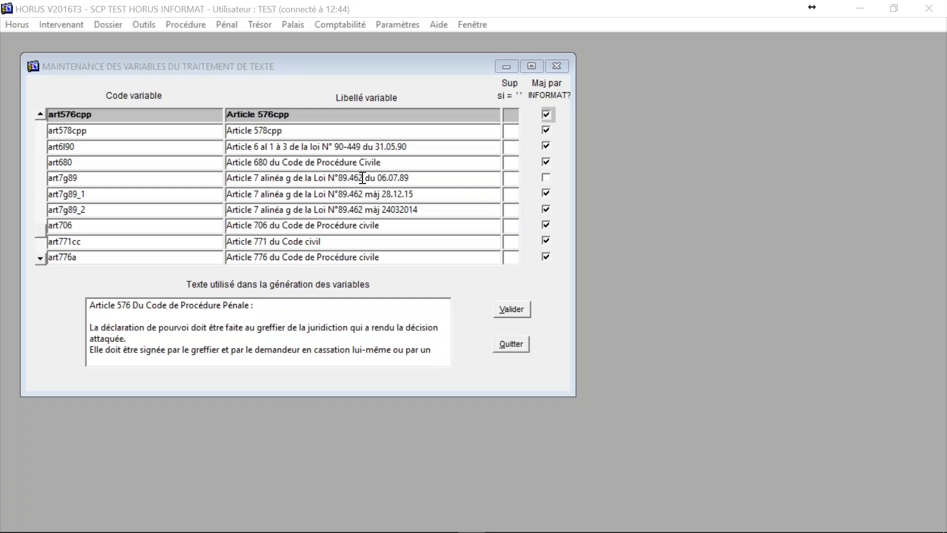
Step: Open the document variables maintenance and examine the generated texts of the law-article variables from art578cpp to art910
click(404, 26)
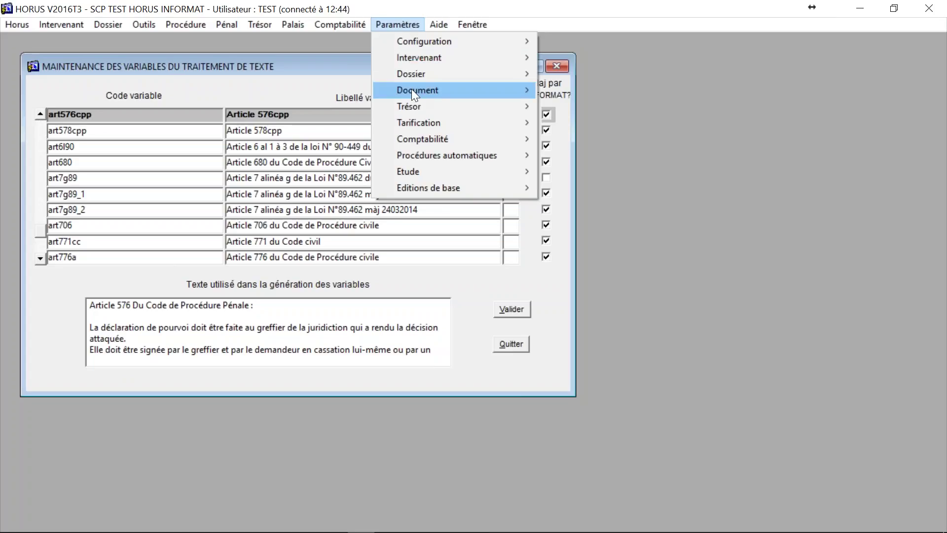
mouse_move(431, 91)
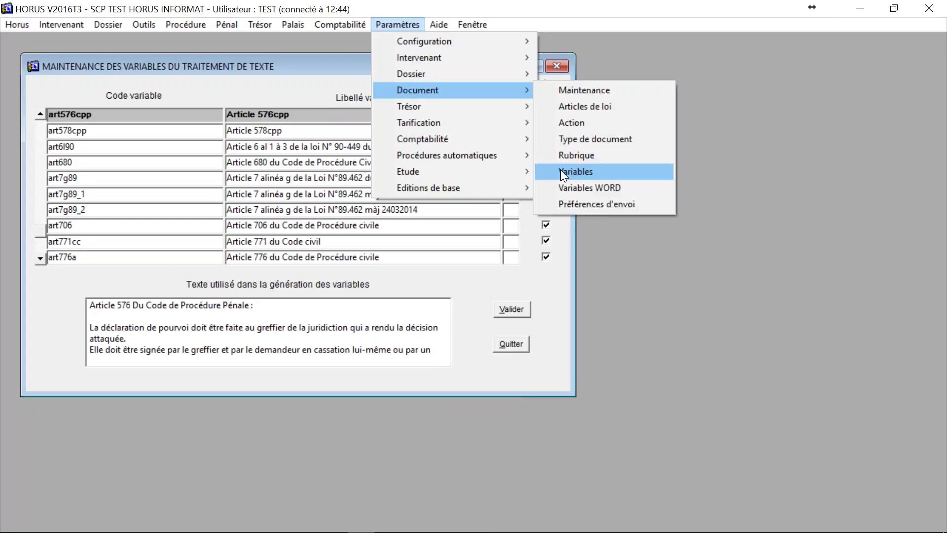
click(122, 135)
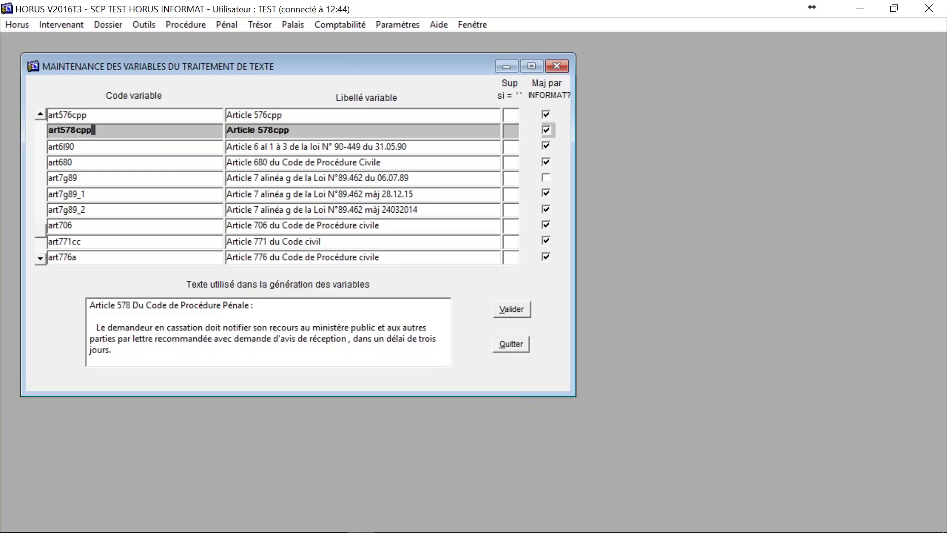
key(Down)
key(Down)
key(Down)
key(Down)
key(Down)
key(Down)
key(Down)
key(Down)
key(Down)
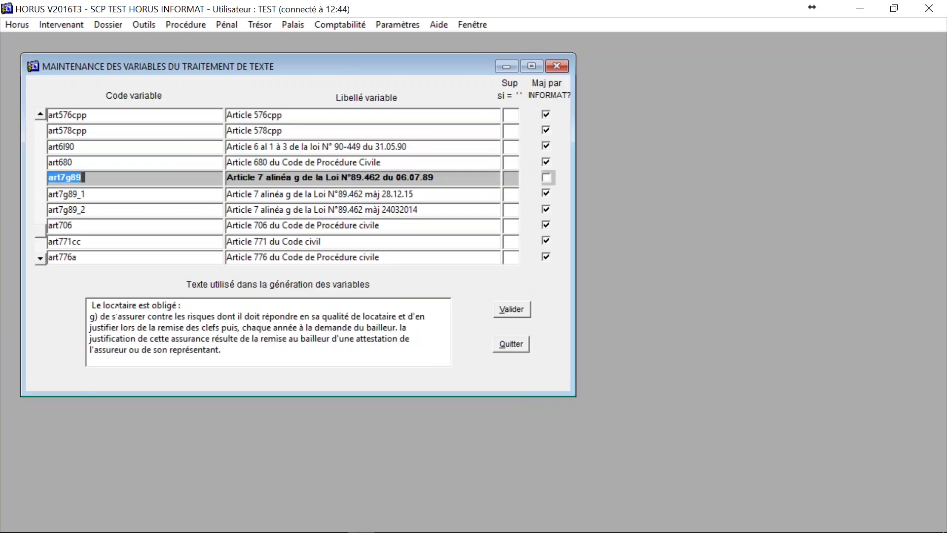
key(Down)
key(Down)
key(Down)
key(Down)
key(Down)
key(Down)
key(Down)
key(Down)
key(Down)
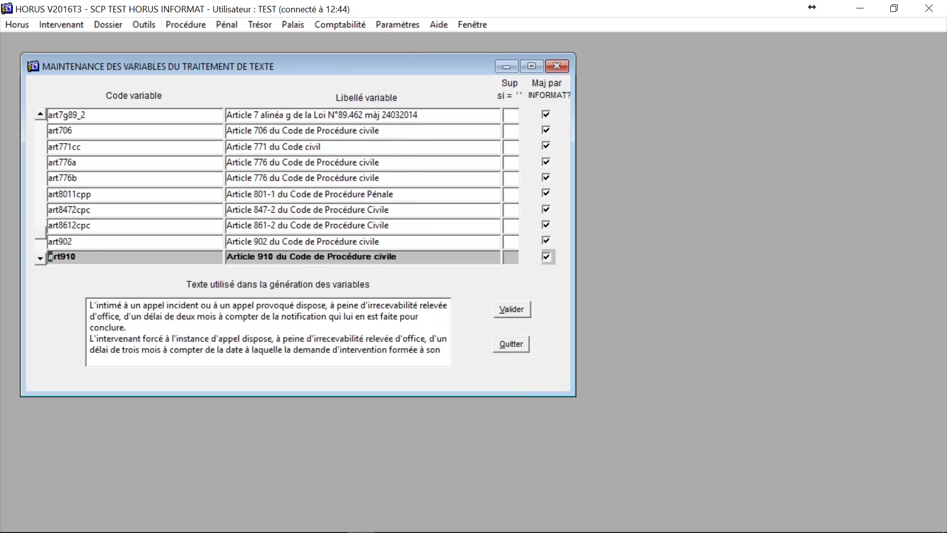
Step: Go back through the list to art776a and examine the texts of the article variables from there to art902
key(Down)
key(Down)
key(Down)
key(Up)
key(Up)
key(Up)
key(Up)
key(Up)
key(Up)
key(Up)
key(Up)
key(Up)
key(Up)
key(Up)
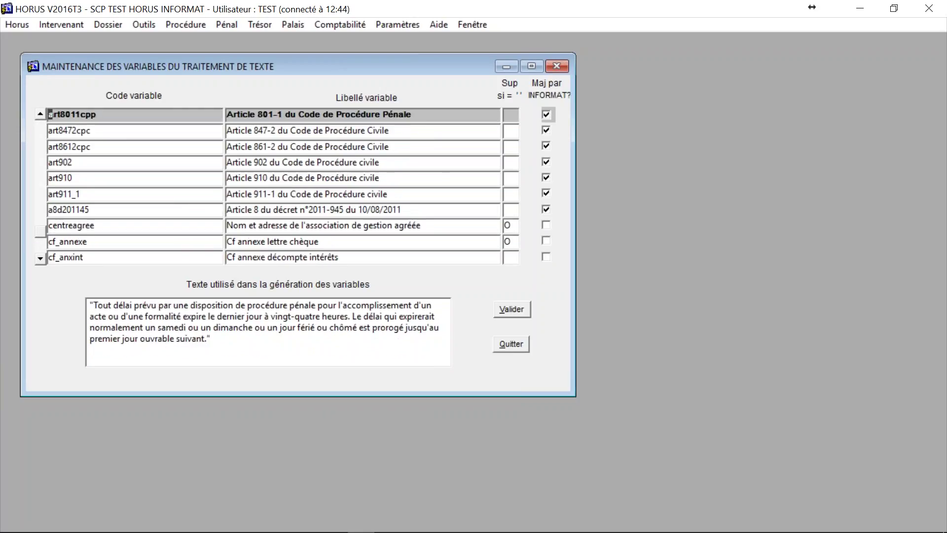
key(Up)
key(Up)
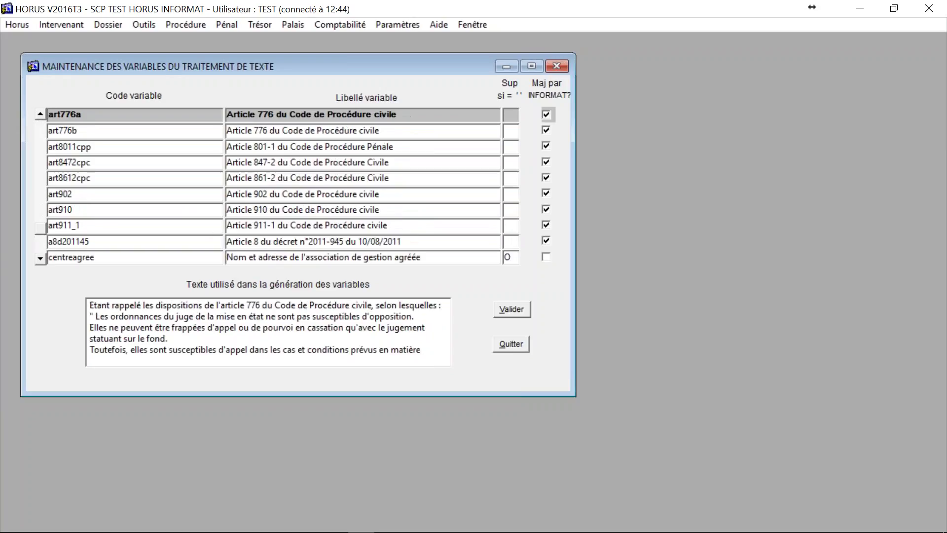
key(Down)
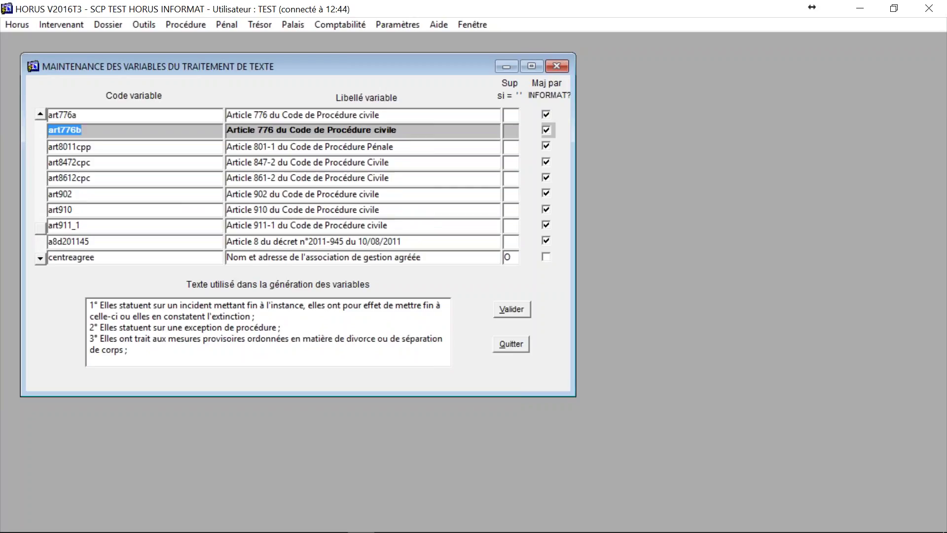
key(Down)
key(Down)
key(Down)
key(Down)
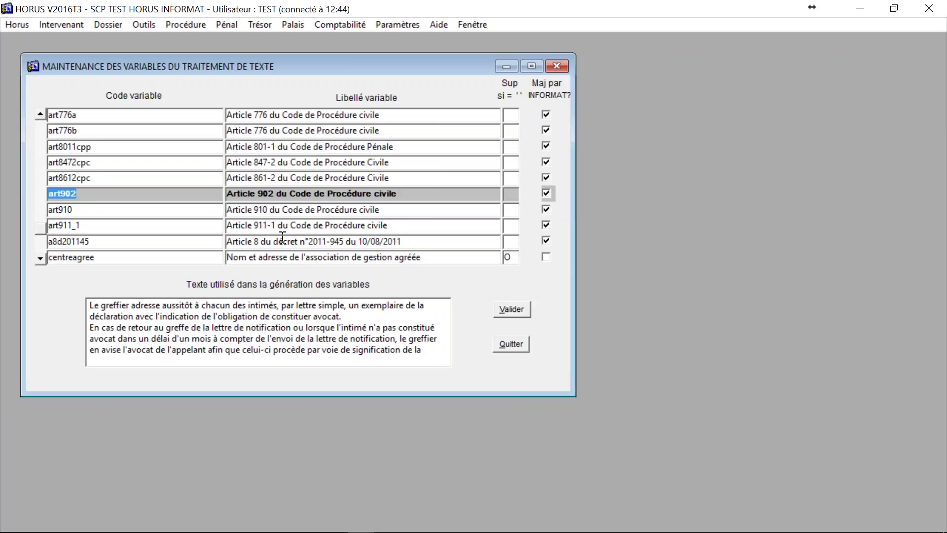
Step: Examine the texts of the variables from art910 onward, including art911_1, a8d201145, centreagree, cf_anxint, cf_cheque and cnil
click(76, 204)
key(Down)
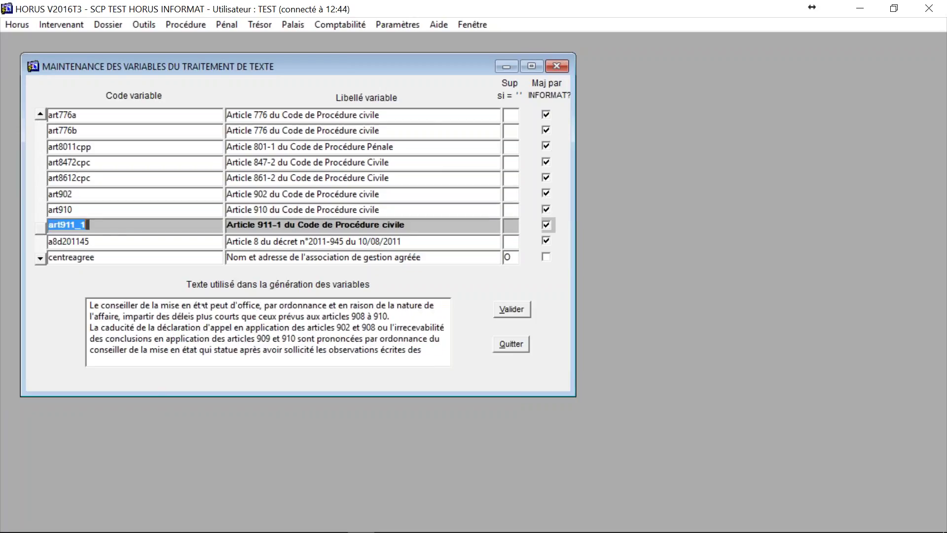
key(Up)
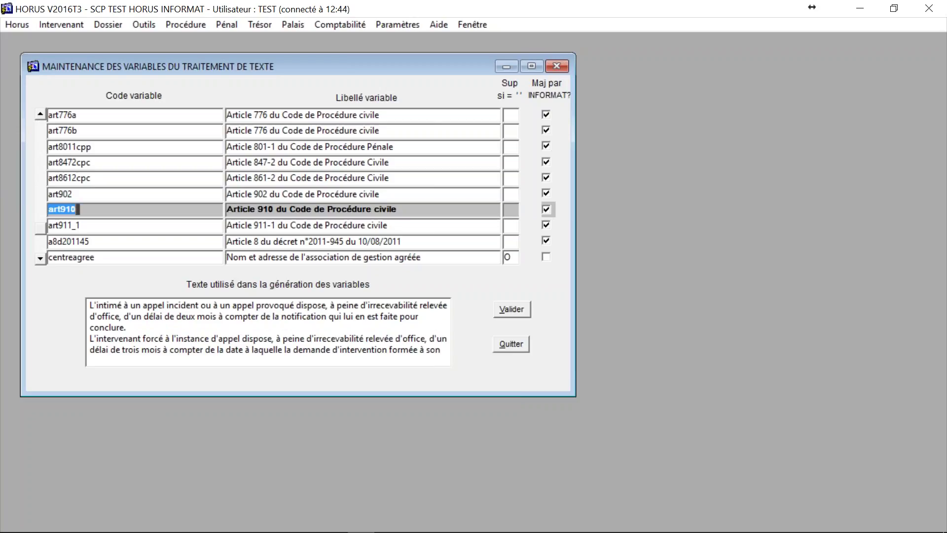
key(Down)
key(Down)
key(Down)
key(Down)
key(Down)
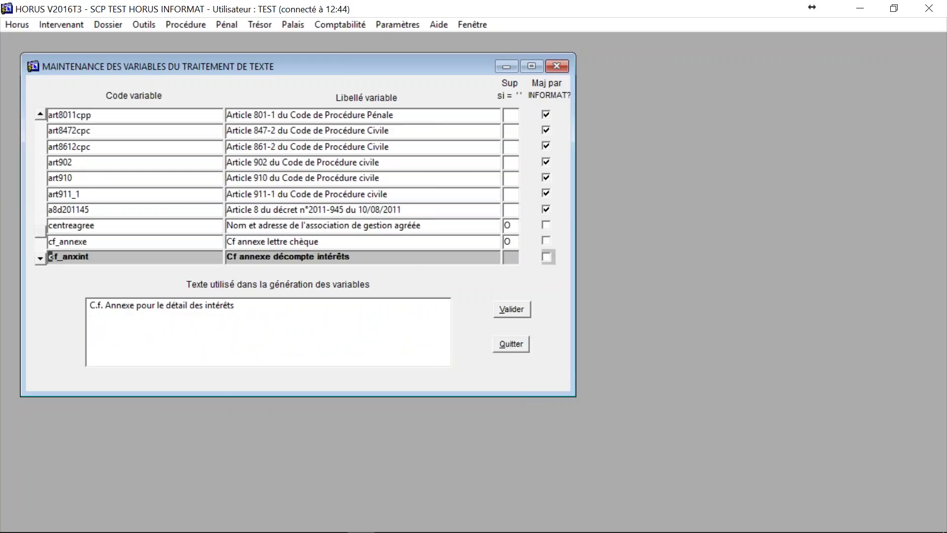
key(Up)
key(Up)
key(Up)
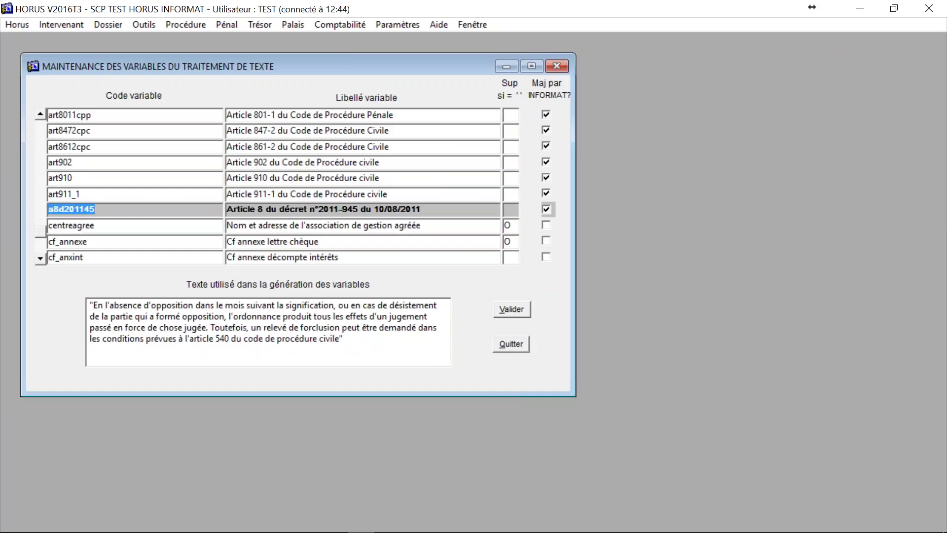
key(Down)
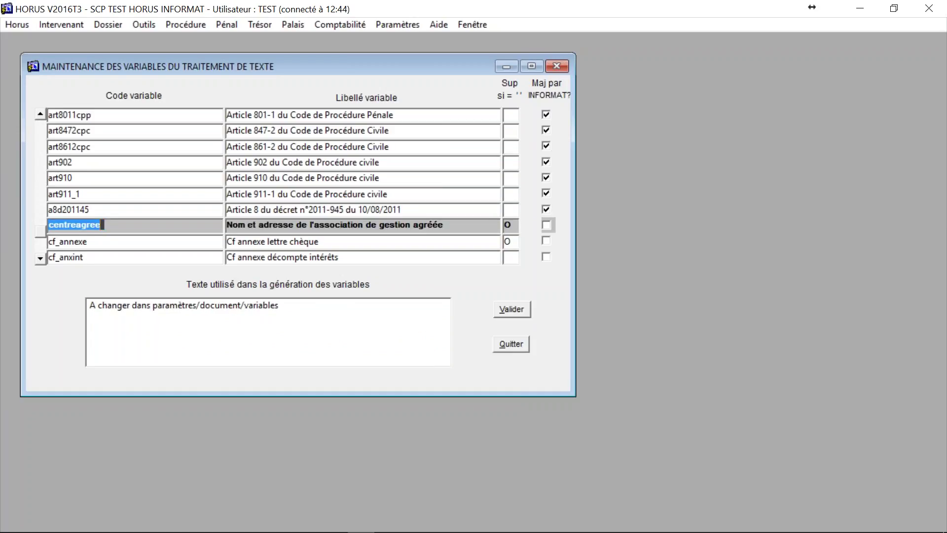
key(Down)
key(Down)
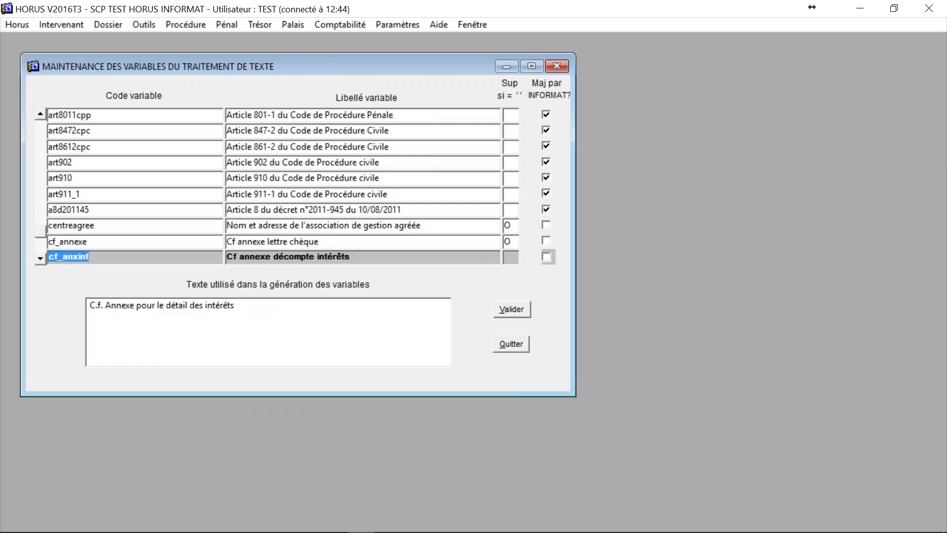
key(Down)
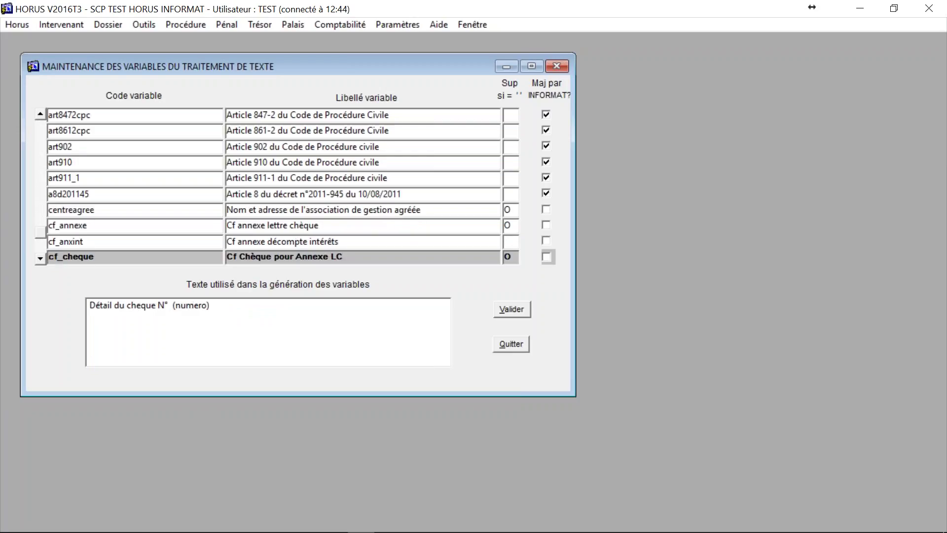
click(69, 241)
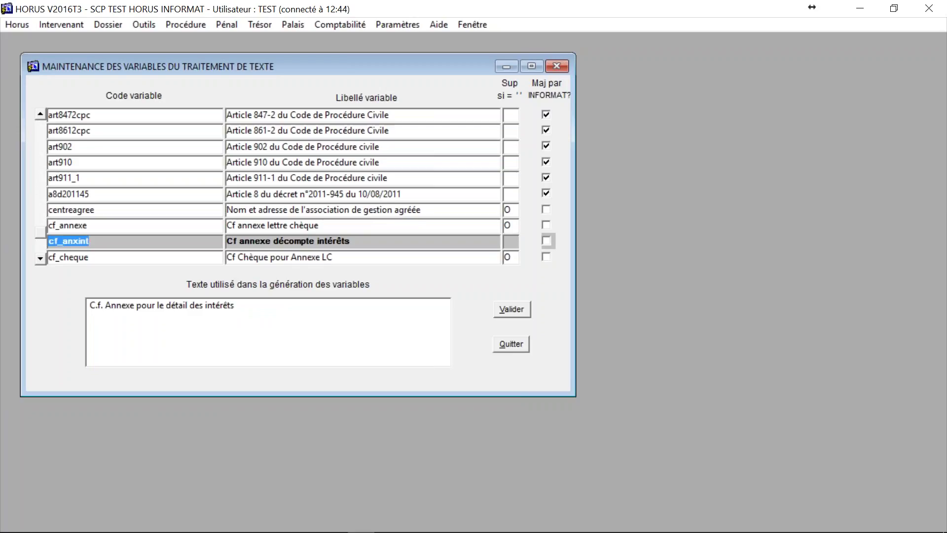
click(71, 256)
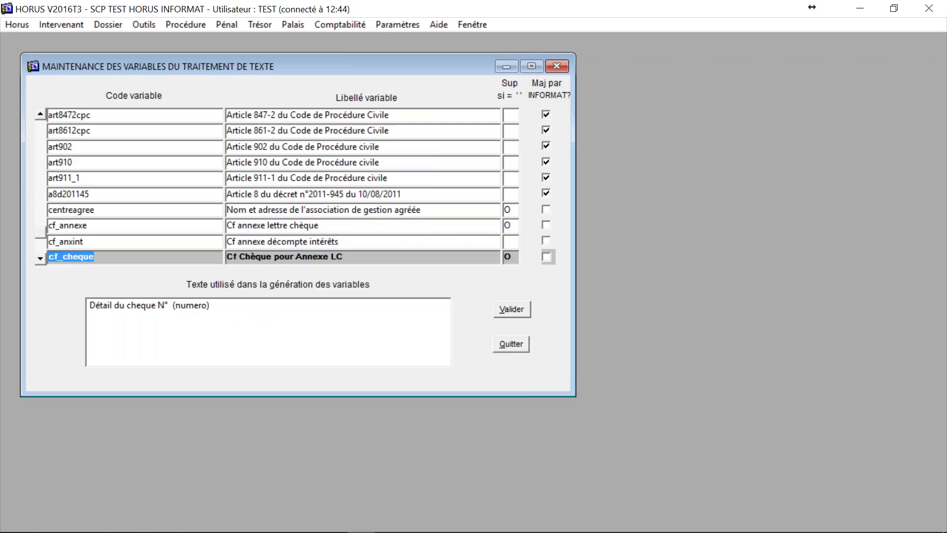
key(Down)
key(Down)
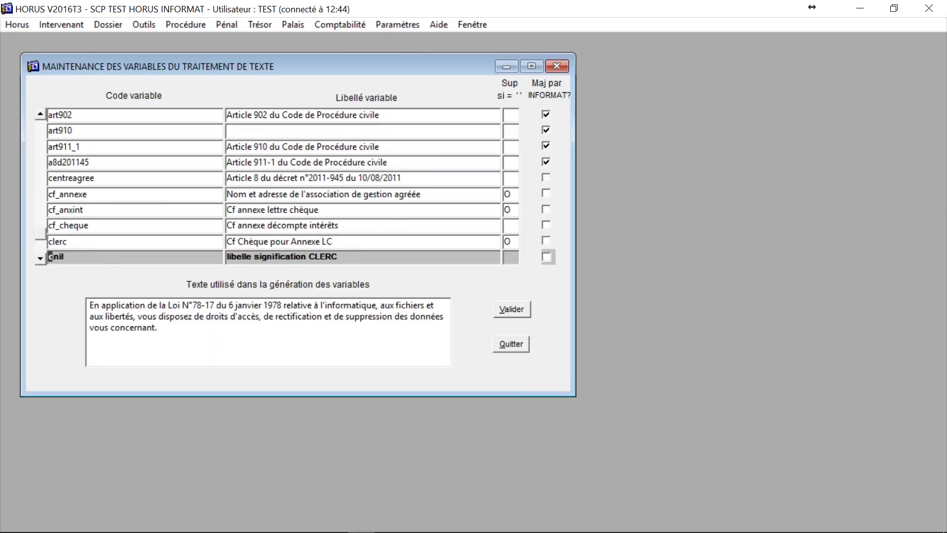
Step: Replace MOI with NOUS in the generated text of the clerc variable and validate the change
key(Up)
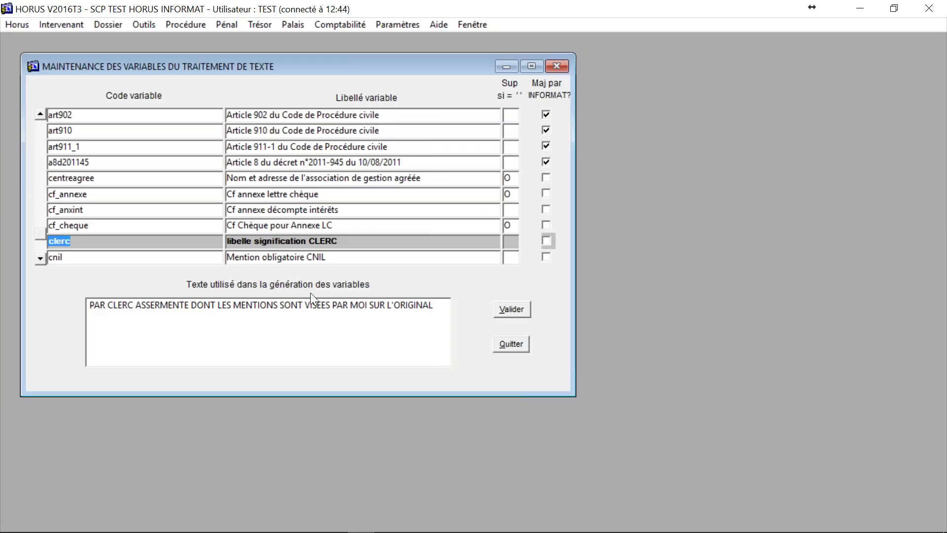
click(364, 307)
drag(351, 307, 366, 307)
text(nous)
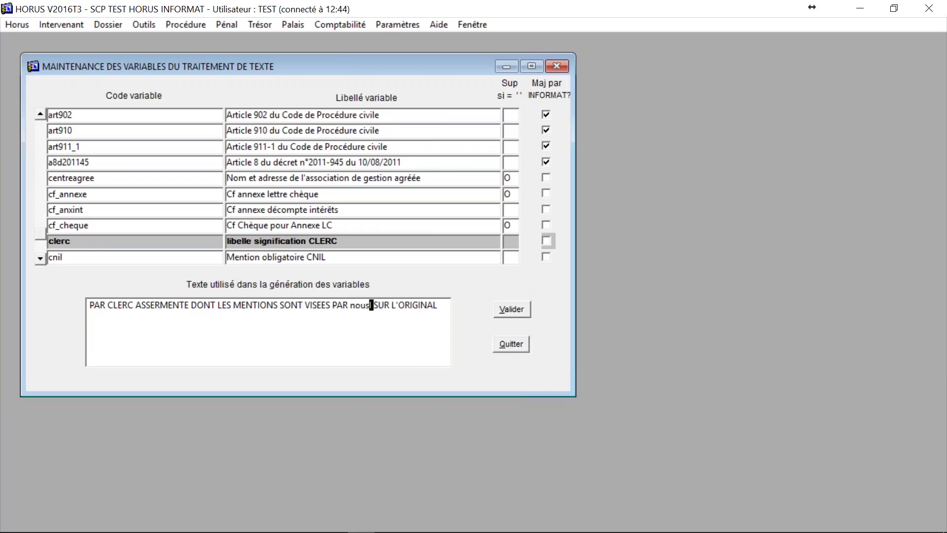
key(BackSpace)
key(BackSpace)
key(BackSpace)
key(BackSpace)
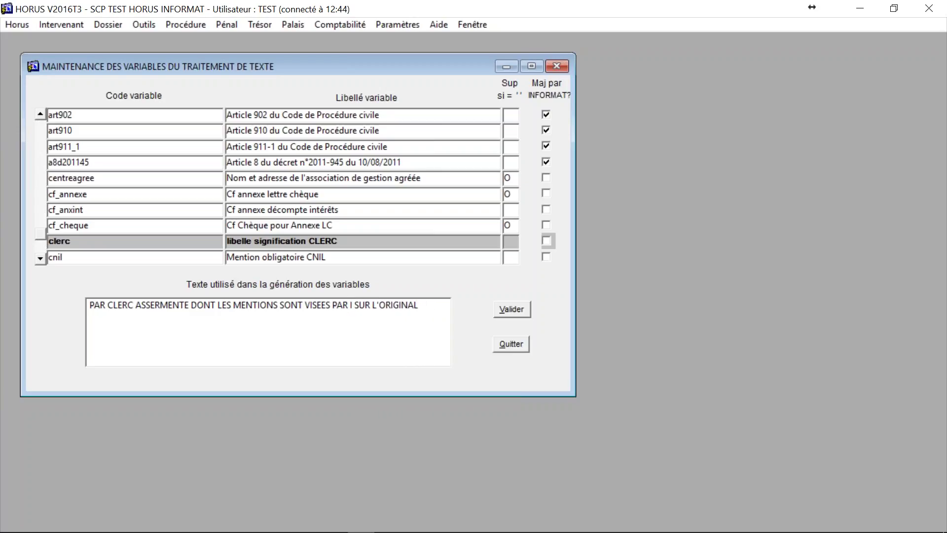
text(NOUS)
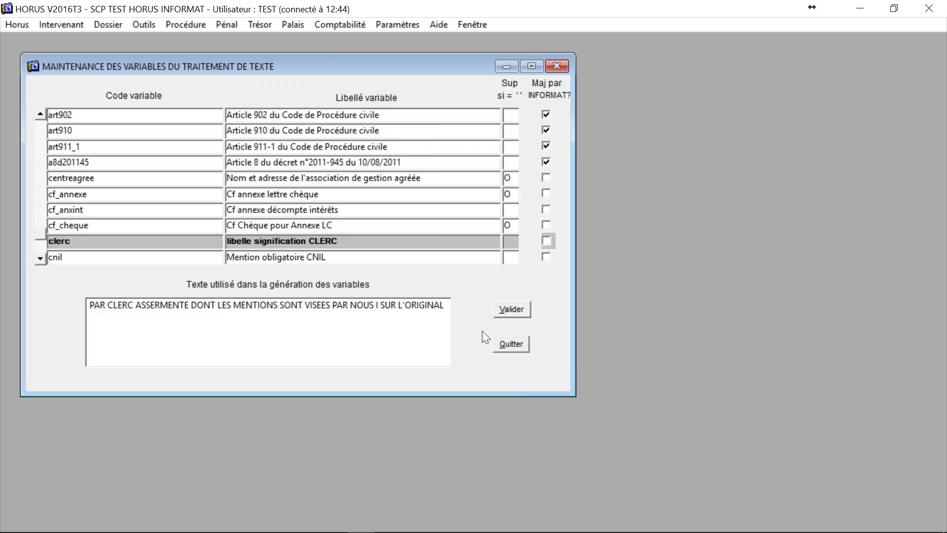
click(530, 311)
Step: Examine the texts of the variables from cnil to dcpt_chequeC, including conf_juge, contrainte and the invoice and VAT detail lines
click(64, 256)
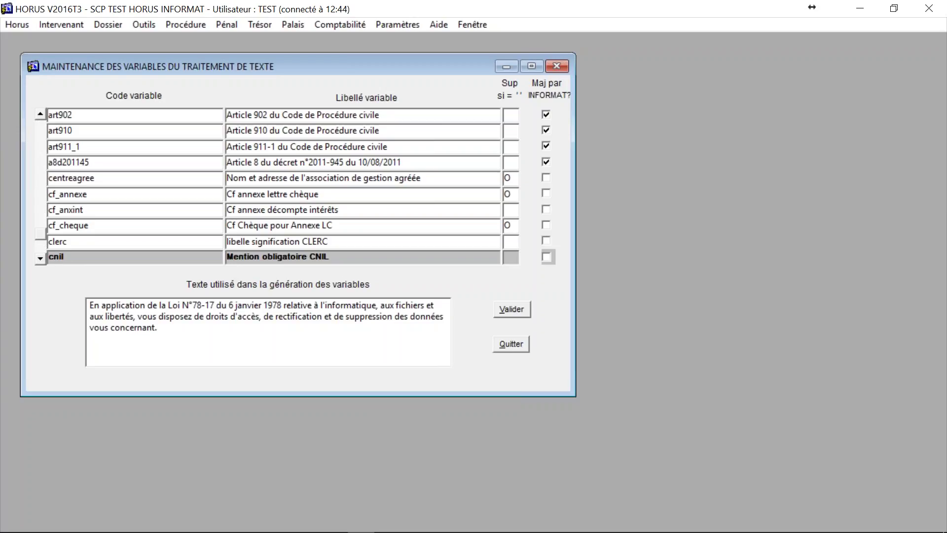
key(Down)
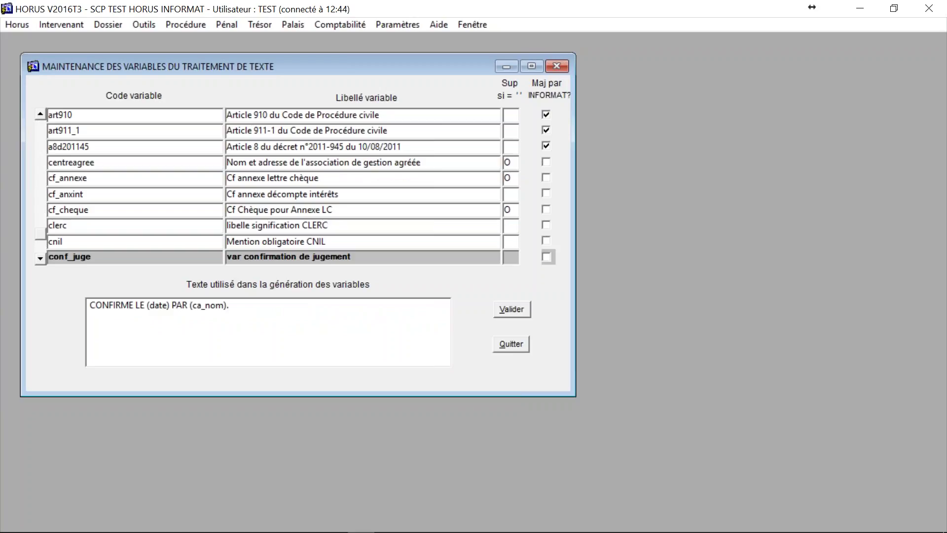
key(Down)
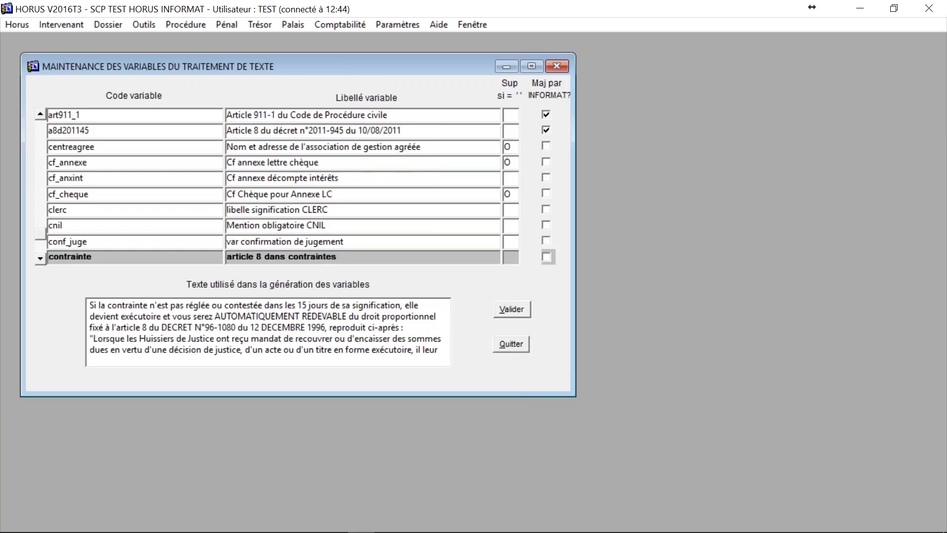
key(Down)
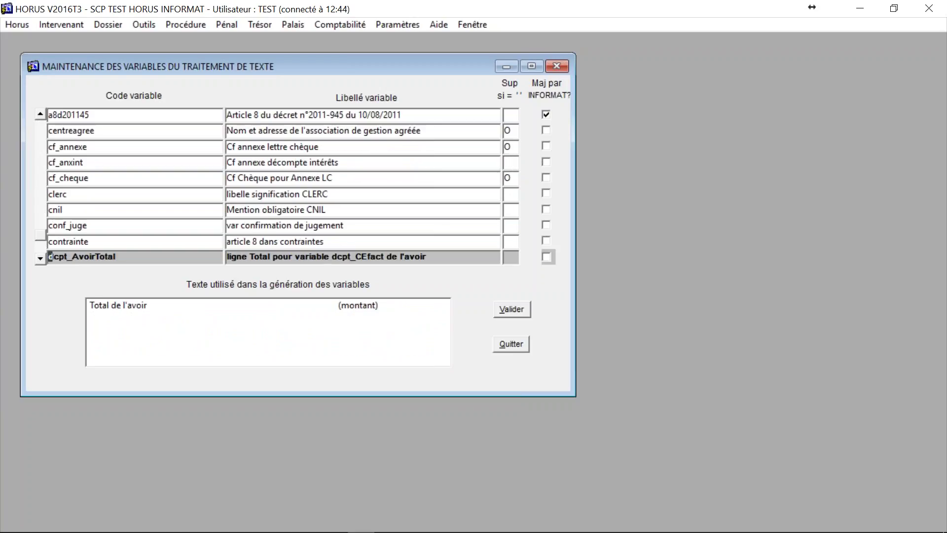
key(Down)
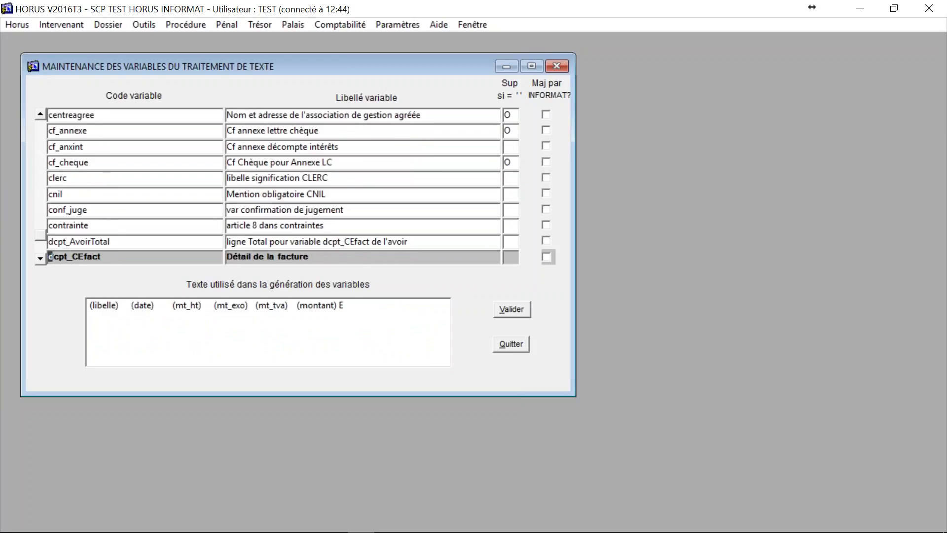
key(Up)
key(Down)
key(Down)
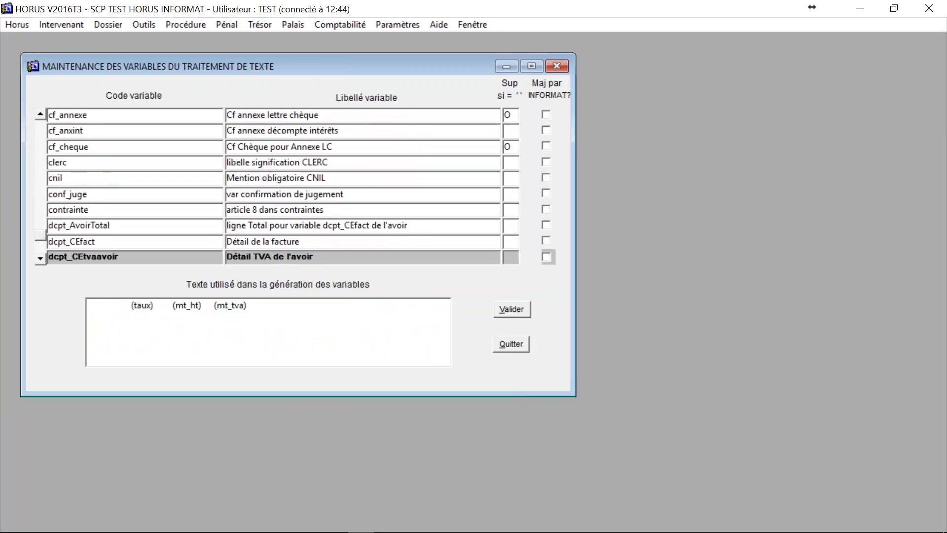
key(Down)
key(Down)
key(Down)
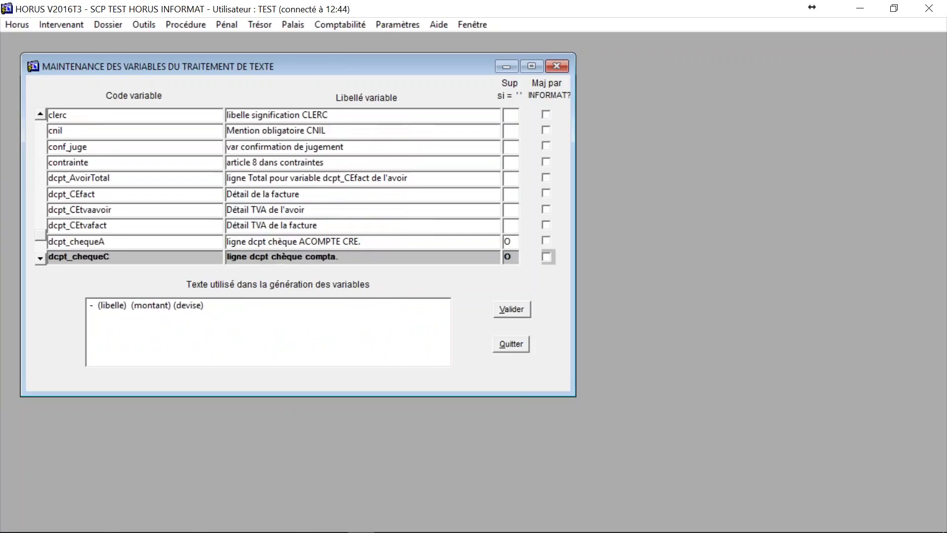
Step: Compare the texts of dcpt_chequeA, dcpt_chequeC and dcpt_chequeF, and place the text cursor before Euros in the dcpt_chequeA text
key(Up)
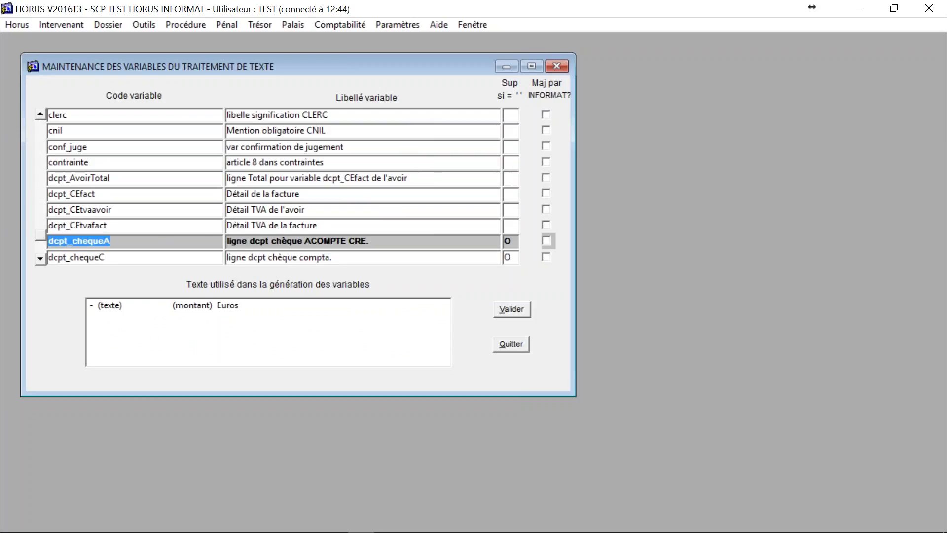
key(Down)
key(Down)
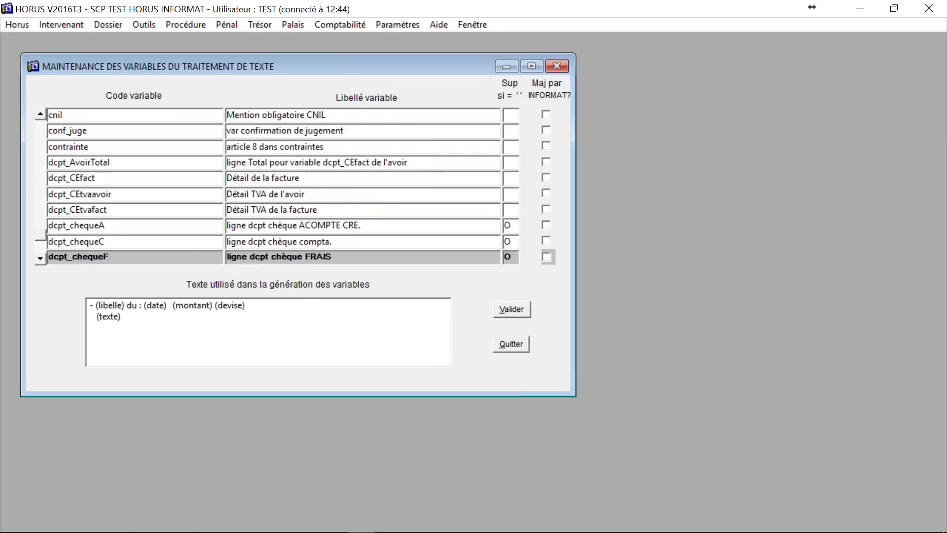
key(Up)
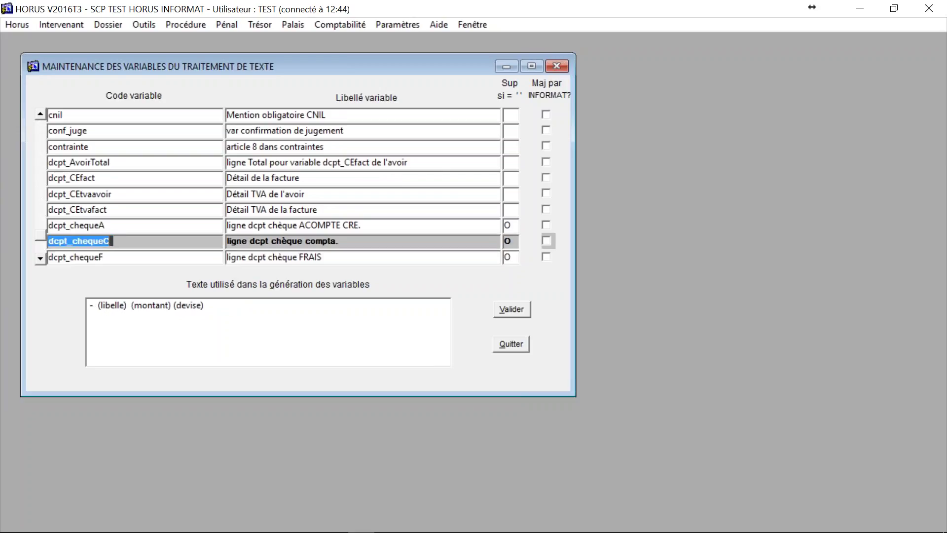
key(Up)
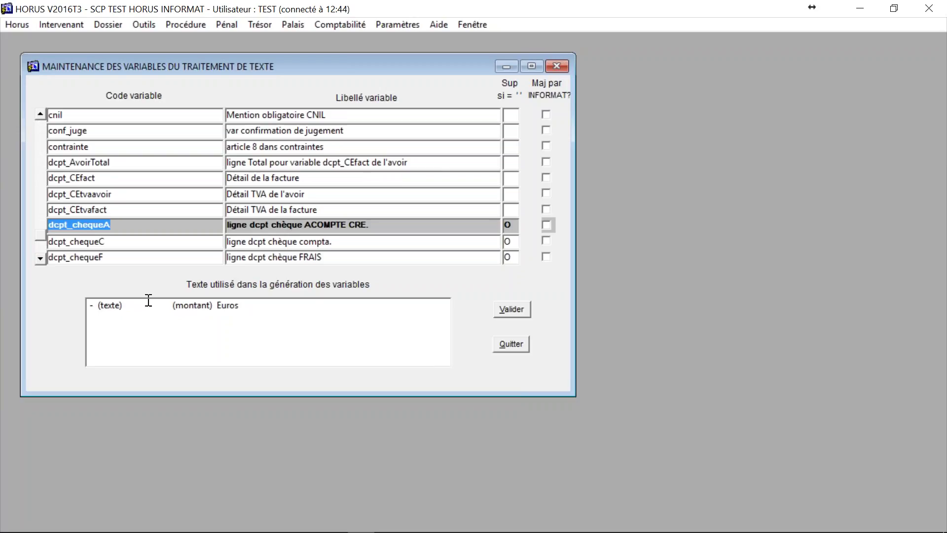
click(217, 305)
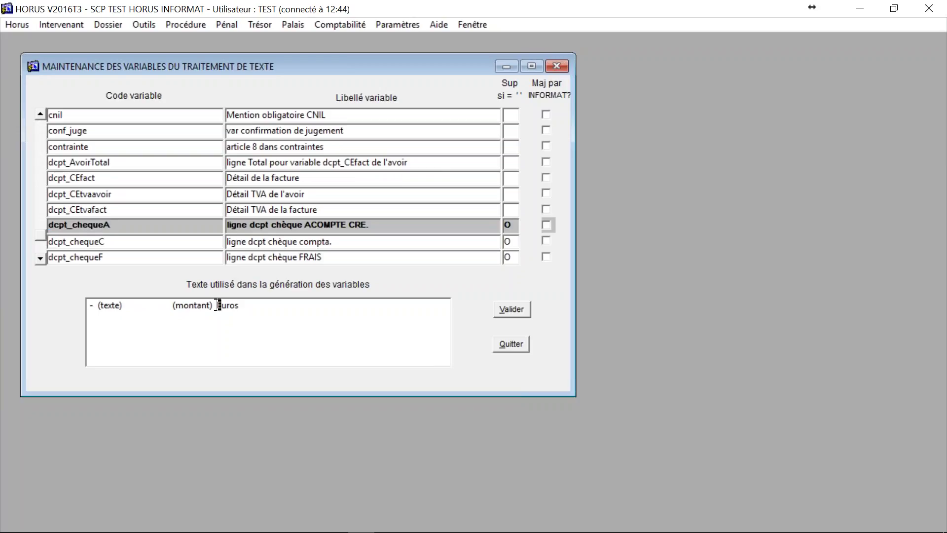
Step: Highlight the word Euros in the dcpt_chequeA text and view the dcpt_chequeC text for comparison
drag(218, 305, 242, 306)
click(246, 309)
drag(244, 309, 221, 309)
key(Down)
shift+click(220, 310)
click(170, 242)
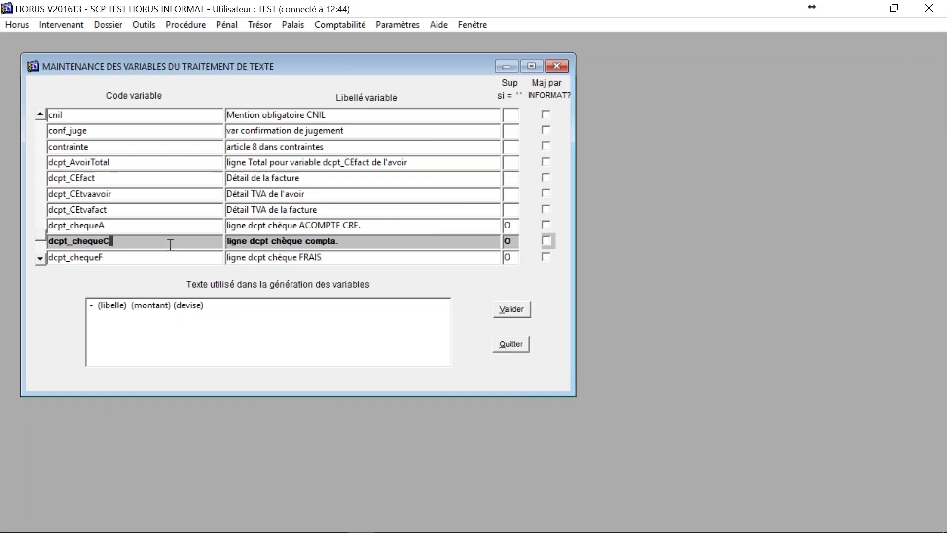
Step: Examine the texts of the variables from dcpt_chequeC to dcpt_creintlegal, including the cheque and claim total lines
key(Down)
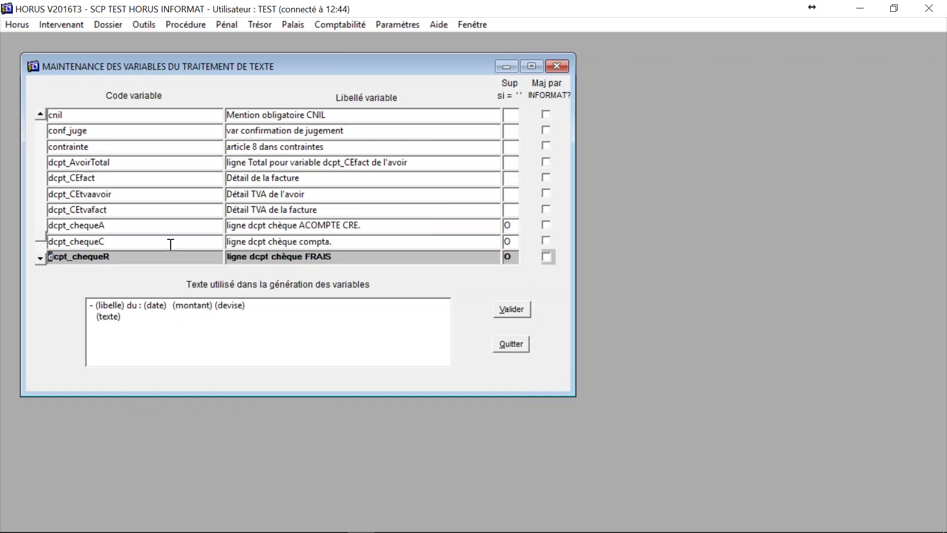
key(Down)
key(Down)
key(Down)
key(Down)
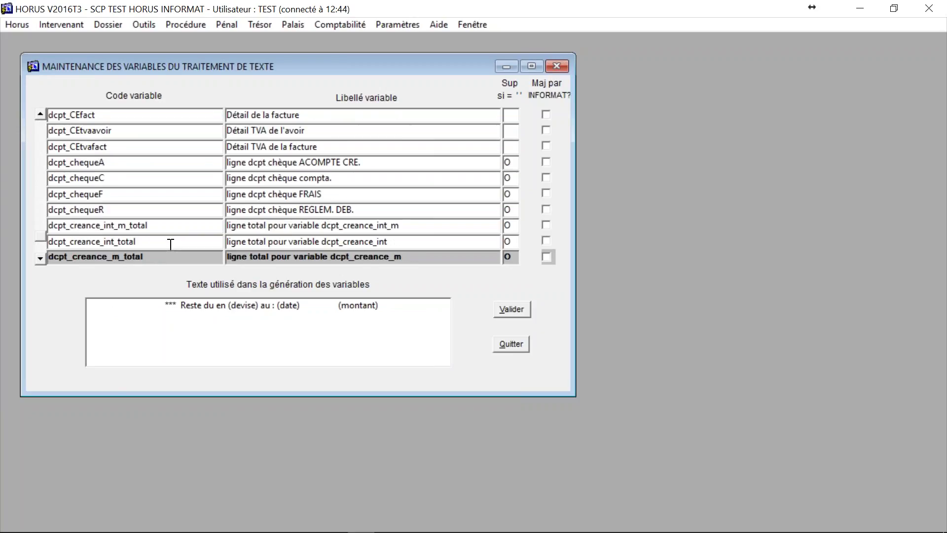
key(Down)
key(Down)
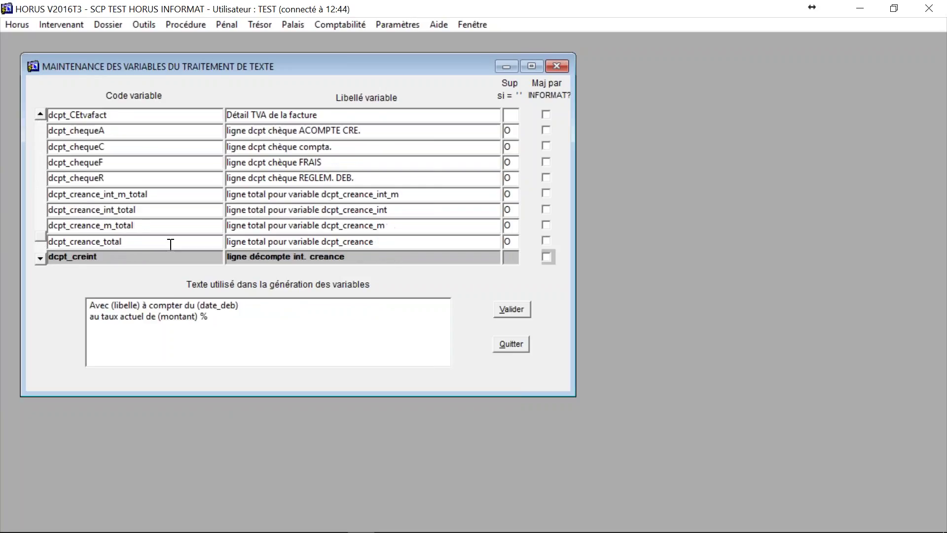
key(Down)
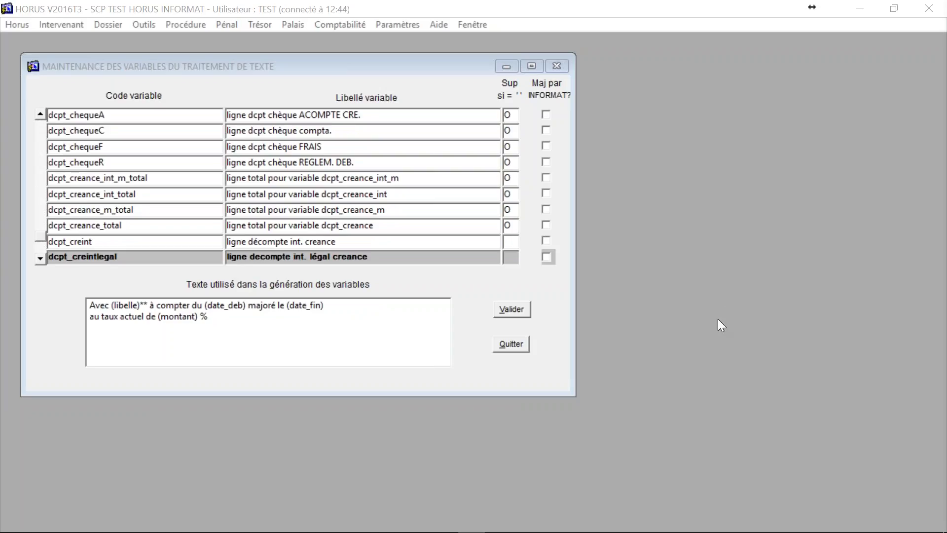
Step: Examine the texts of the variables from dcpt_creint to dcpt_detail, including the legal interest and dcpt_deb total lines
click(80, 245)
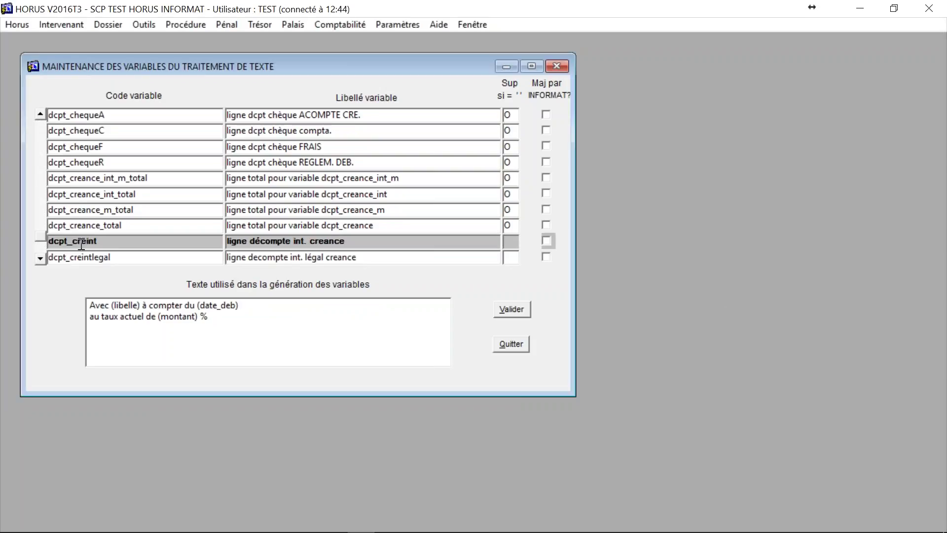
key(Down)
key(Down)
key(Down)
key(Down)
key(Down)
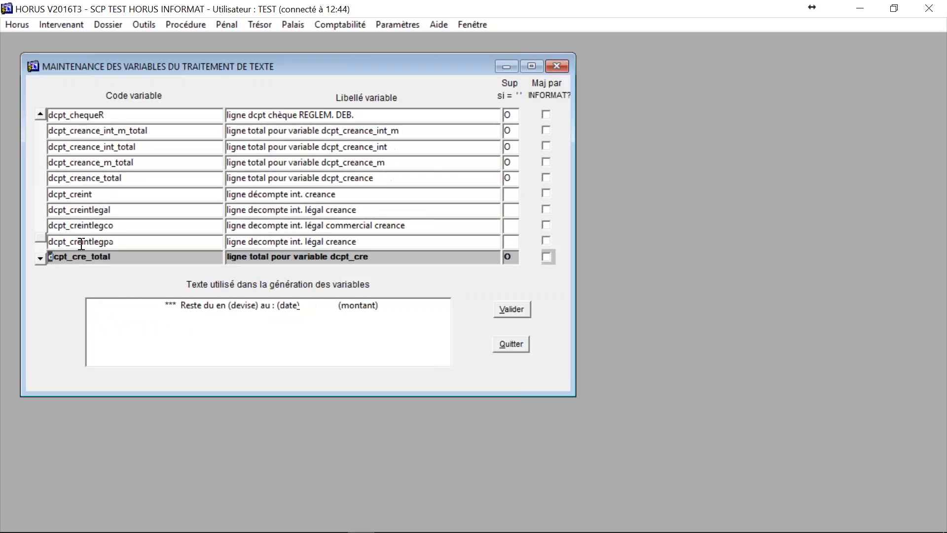
key(Down)
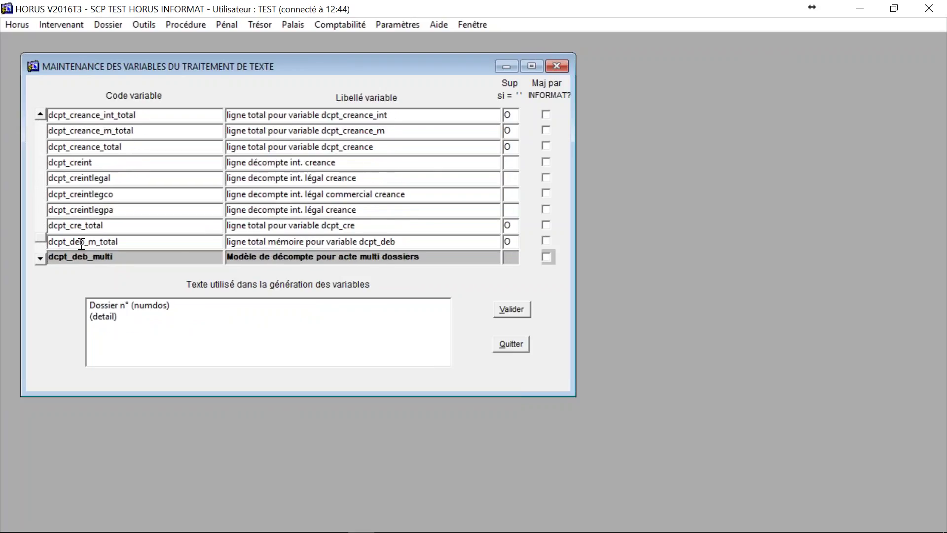
key(Down)
key(Down)
key(Down)
key(Down)
key(Down)
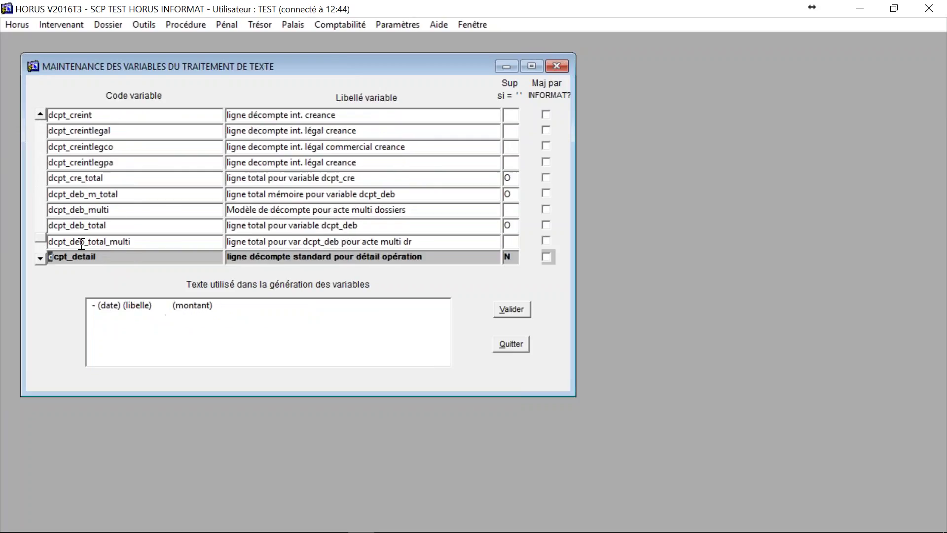
Step: Examine the texts of the variables from dcpt_detail to dcpt_relance_fact_d, including the invoice, interest and standard statement lines
key(Down)
key(Down)
key(Down)
key(Down)
key(Down)
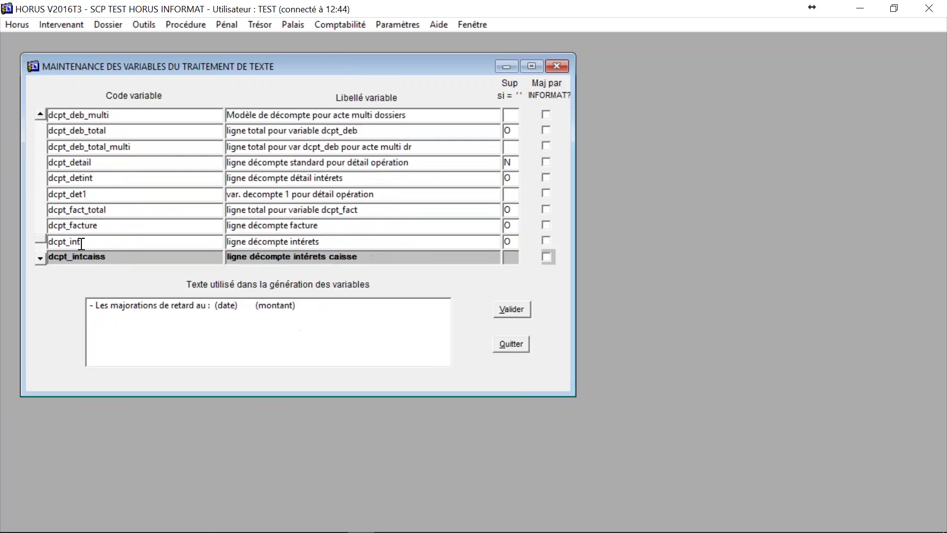
key(Down)
key(Down)
key(Down)
key(Down)
key(Down)
key(Down)
key(Down)
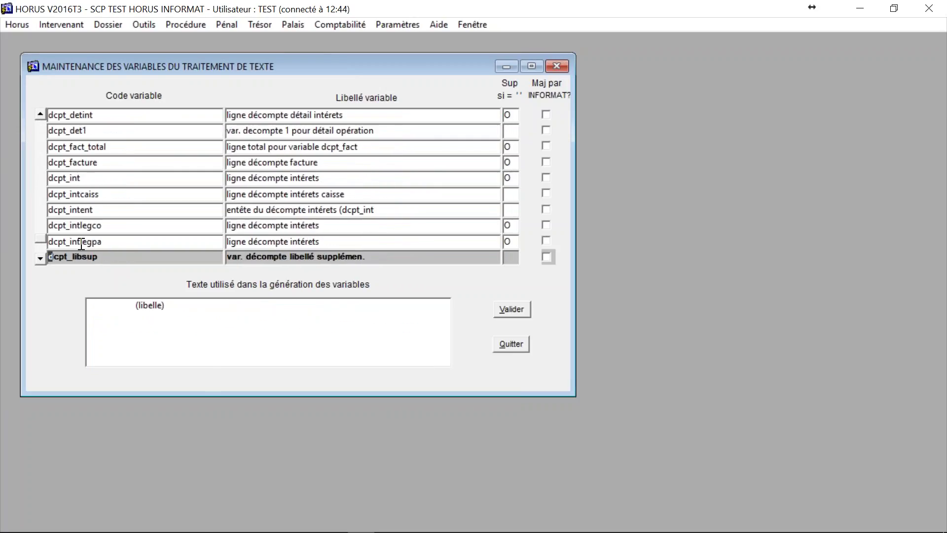
key(Down)
key(Down)
key(Down)
key(Down)
key(Down)
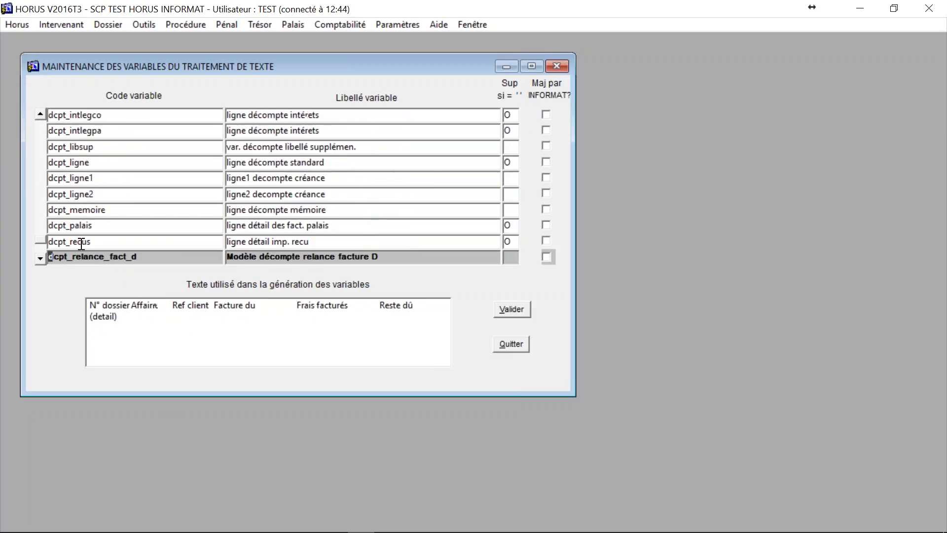
Step: Examine the texts of the variables from dcpt_relance_fact_d to deduire1, including the reminder models, VAT and closing total lines
key(Down)
key(Down)
key(Down)
key(Down)
key(Down)
key(Down)
key(Down)
key(Down)
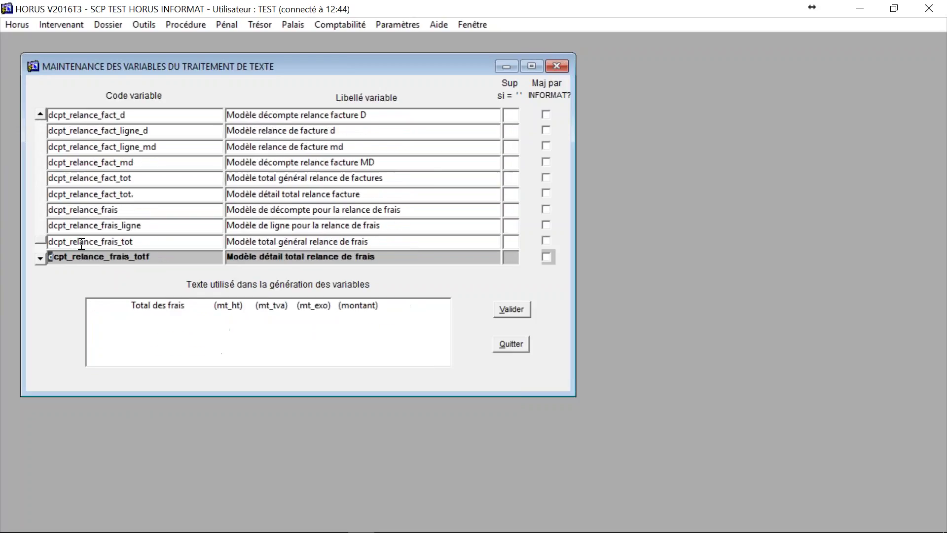
key(Down)
key(Down)
key(Down)
key(Down)
key(Down)
key(Down)
key(Down)
key(Down)
key(Down)
key(Down)
key(Down)
key(Down)
key(Down)
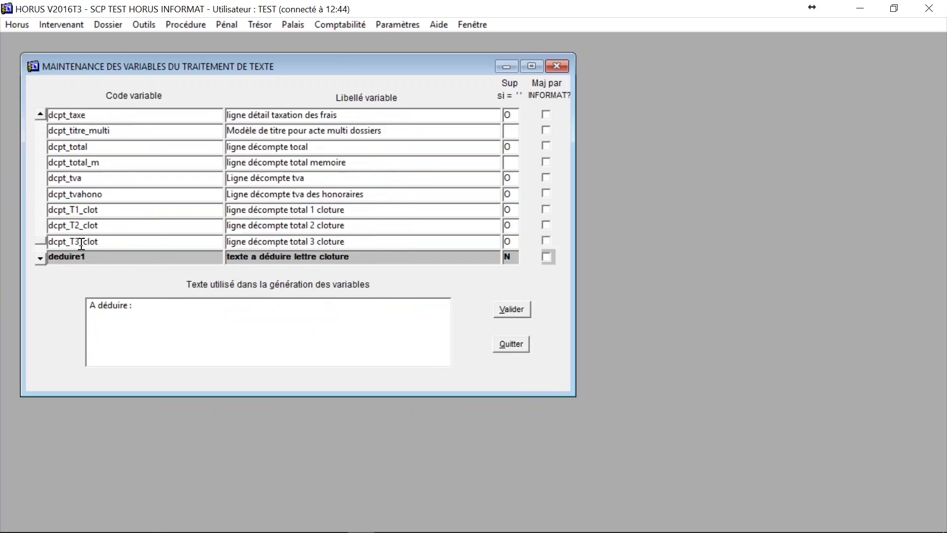
Step: Examine the texts of the dept and devise variables, continuing through the dtot totals to echeance
click(82, 244)
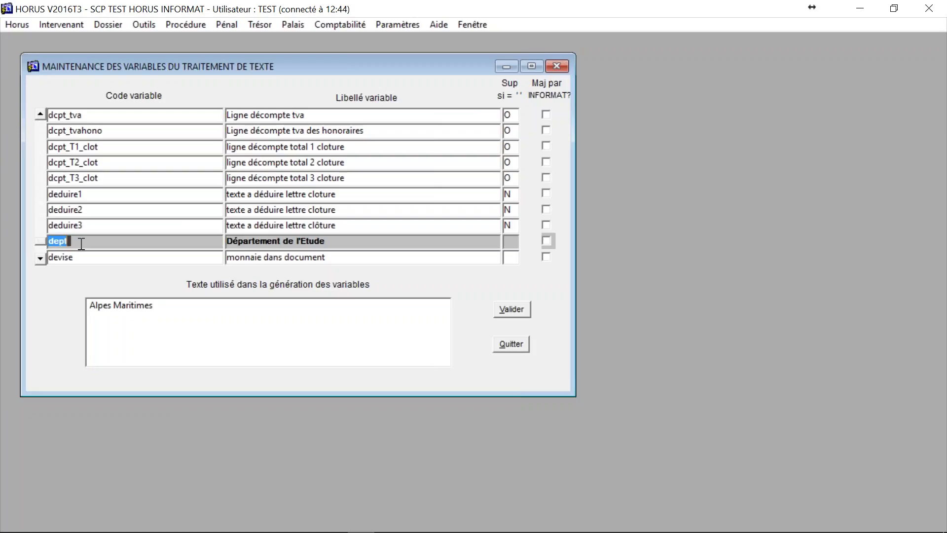
key(Down)
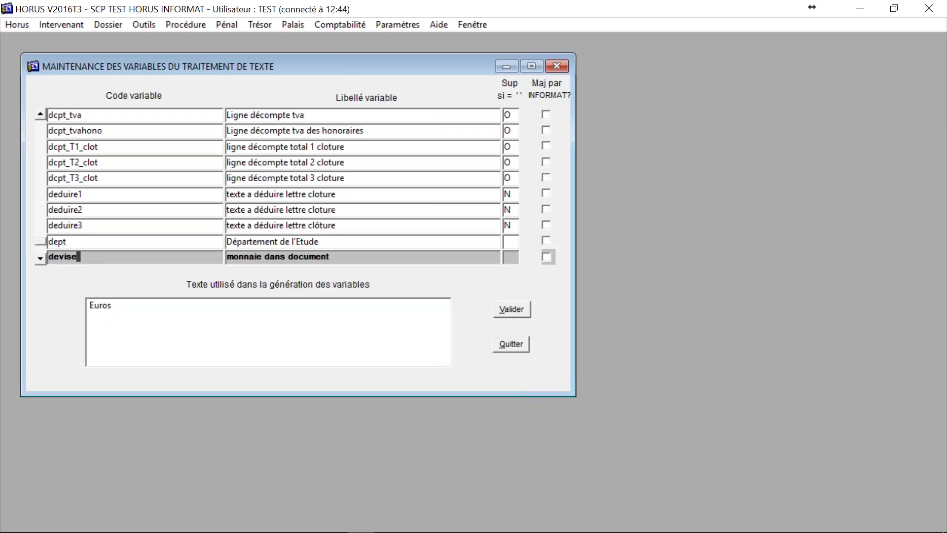
key(Down)
key(Down)
key(Down)
key(Down)
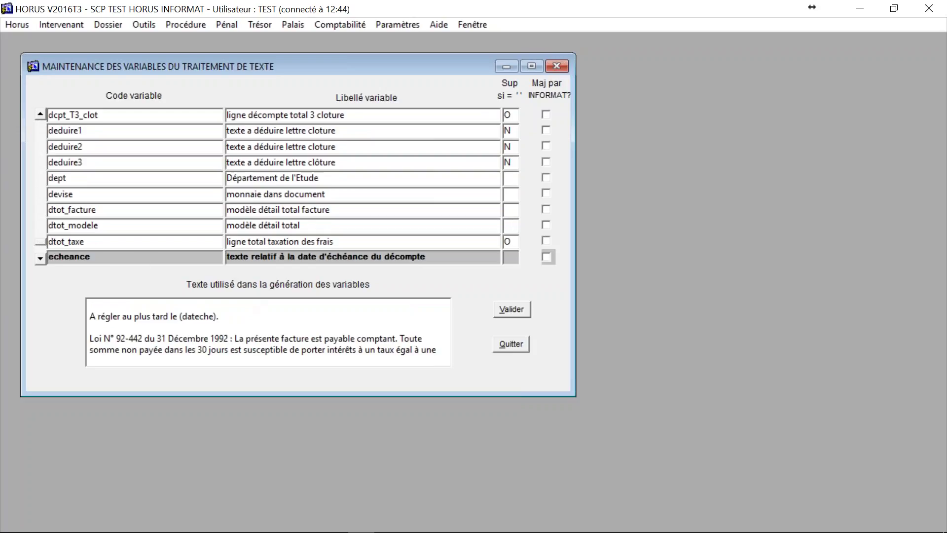
Step: Read the full generated text of the echeance variable, through to the recovery-fee clause at its end
key(alt+Tab)
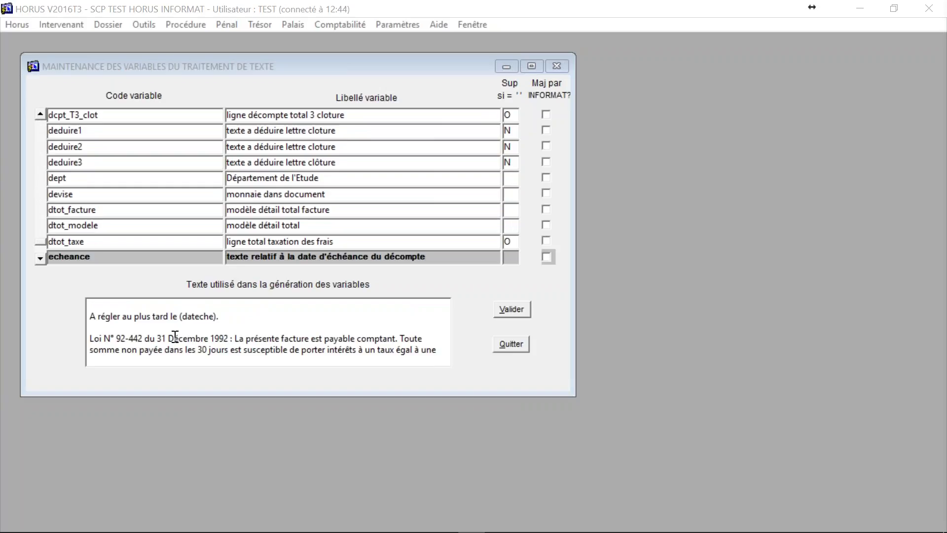
click(101, 305)
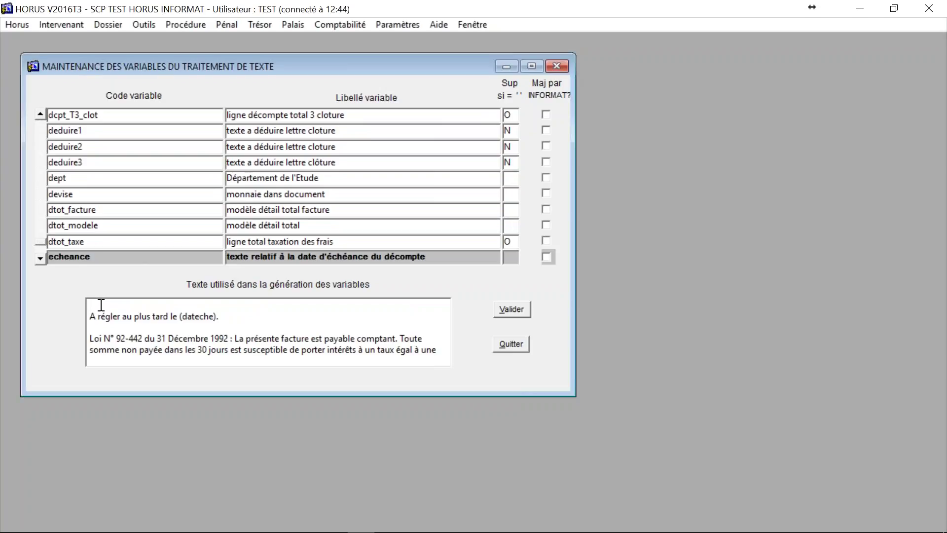
key(Down)
key(Down)
key(Down)
key(Down)
key(Down)
key(Down)
key(Down)
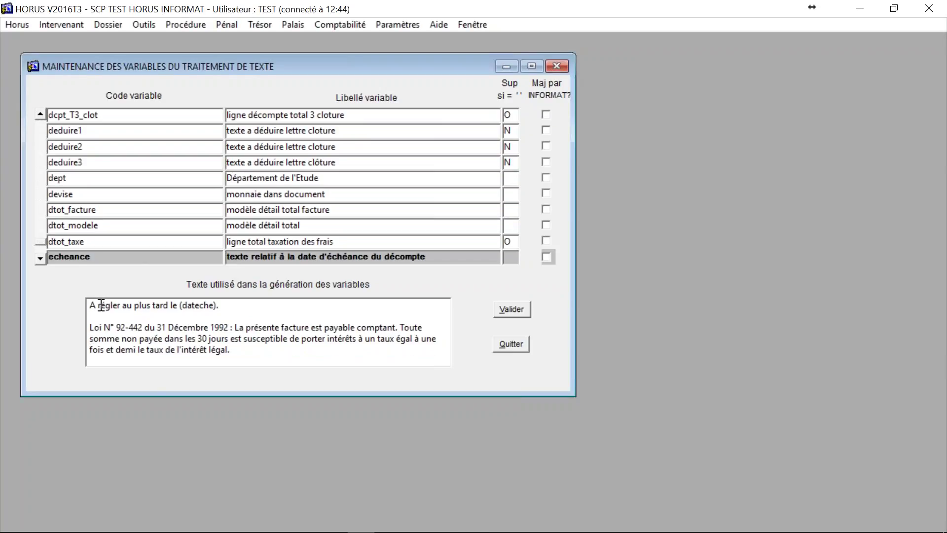
key(Down)
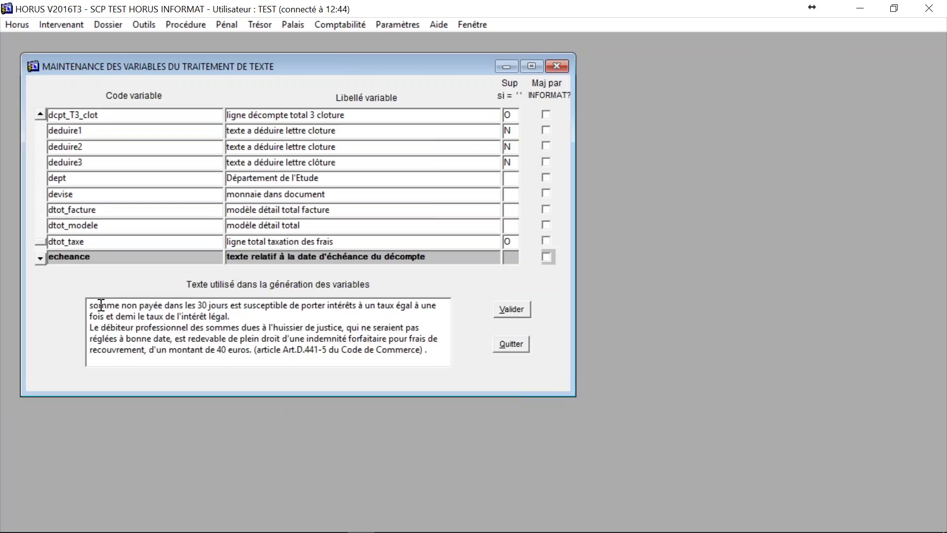
key(Up)
Step: Remove the blank first line from the echeance text and validate the change
key(ctrl+Home)
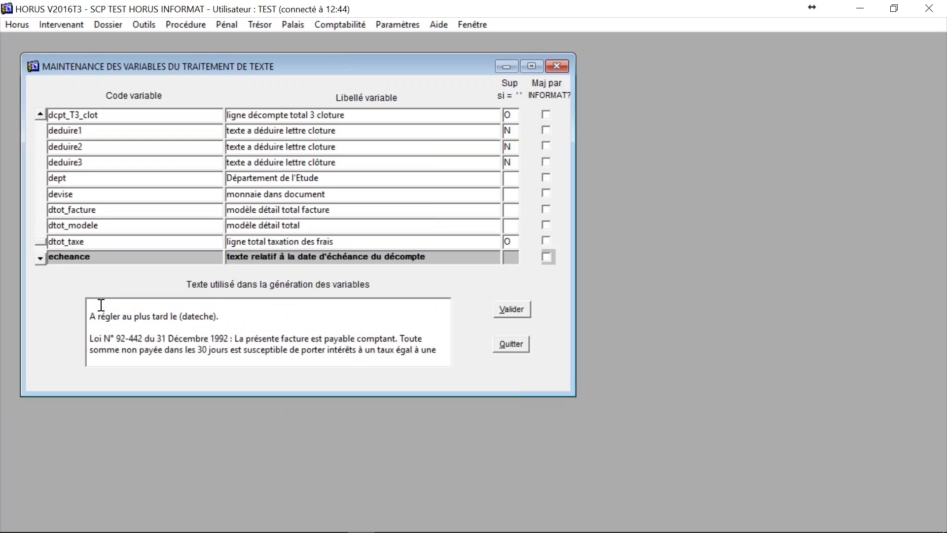
key(Delete)
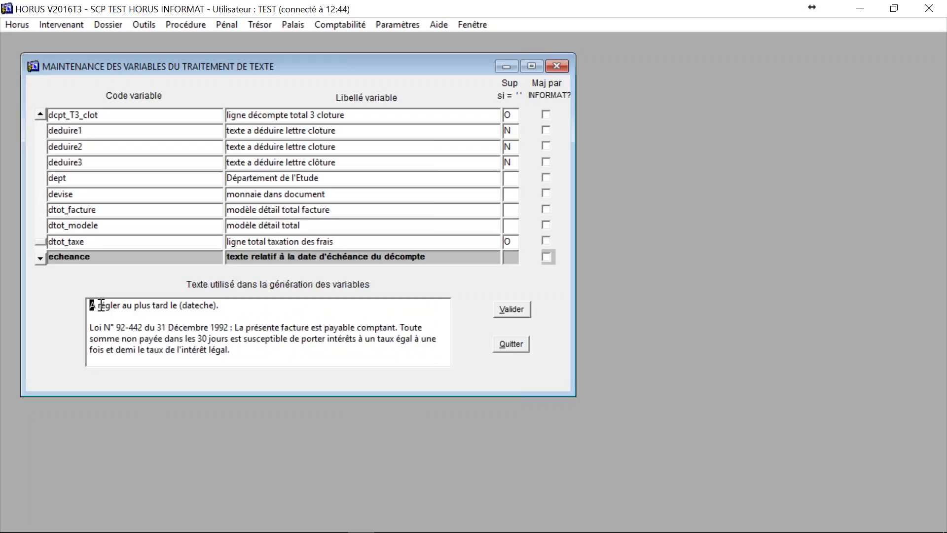
key(shift+End)
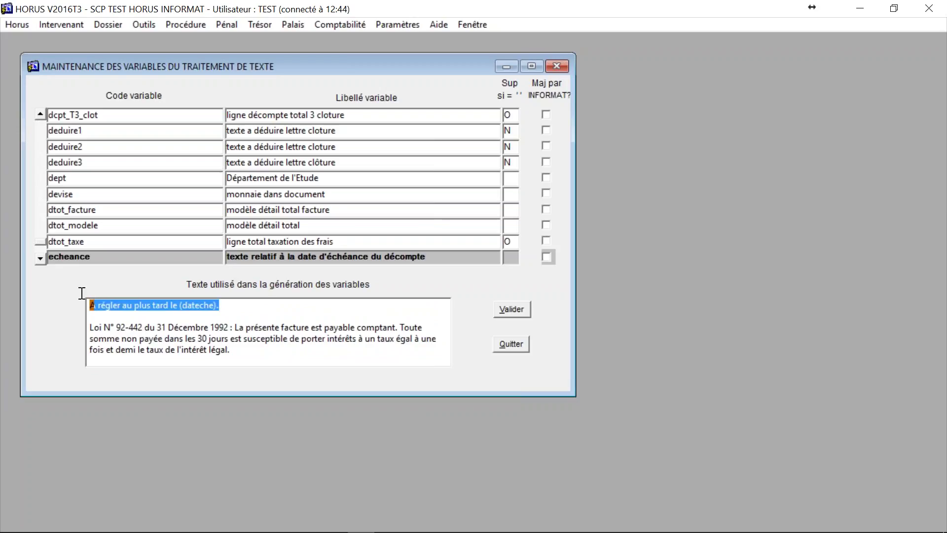
click(511, 309)
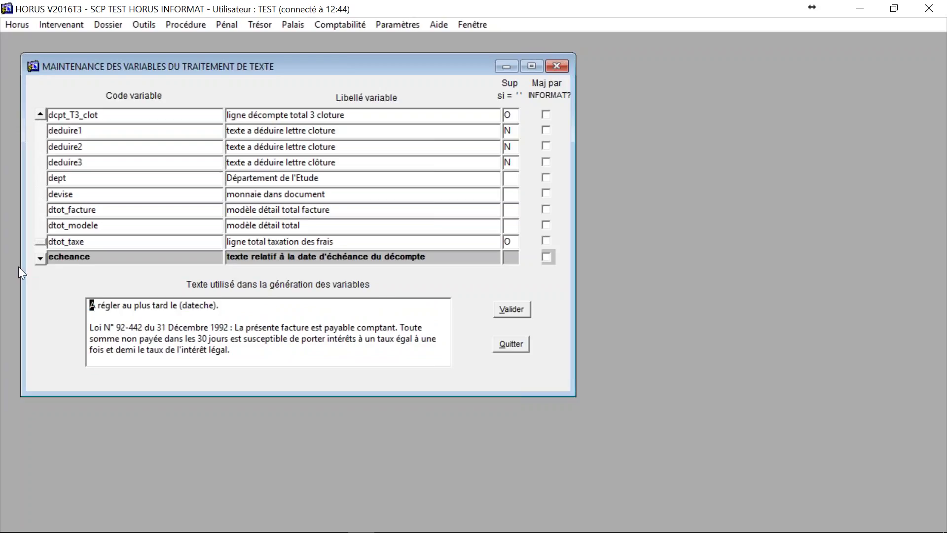
Step: Examine the texts of the variables from electionp_txt to etudemp, including the office's email, registration text and short and long names
key(Down)
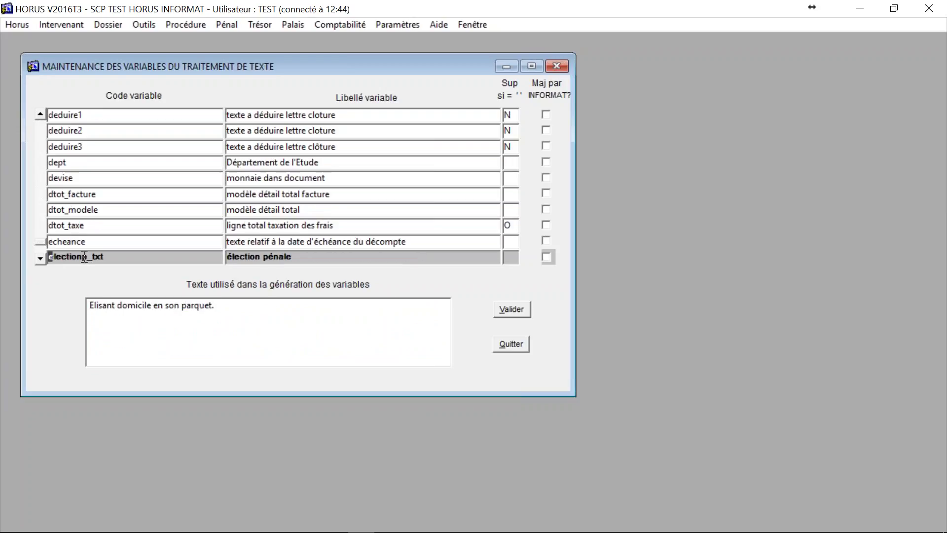
key(Down)
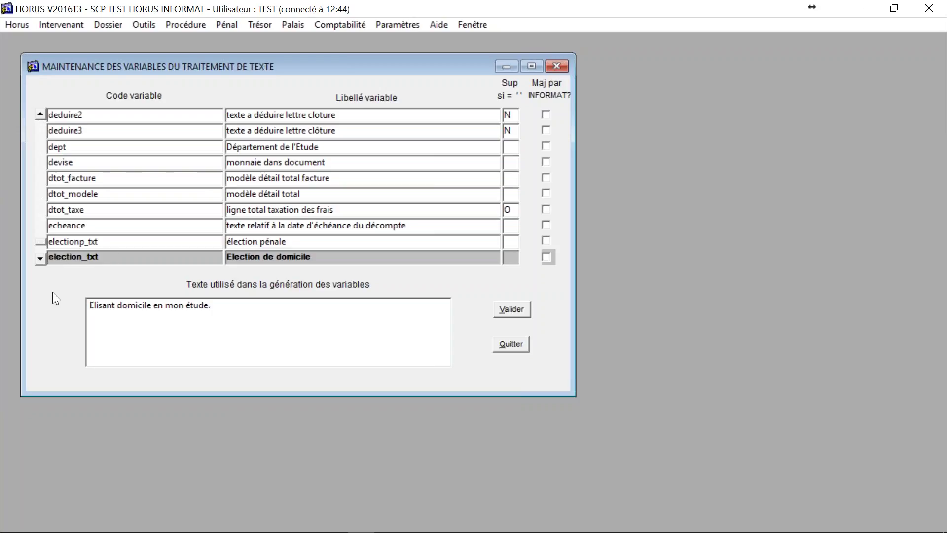
click(152, 255)
key(Down)
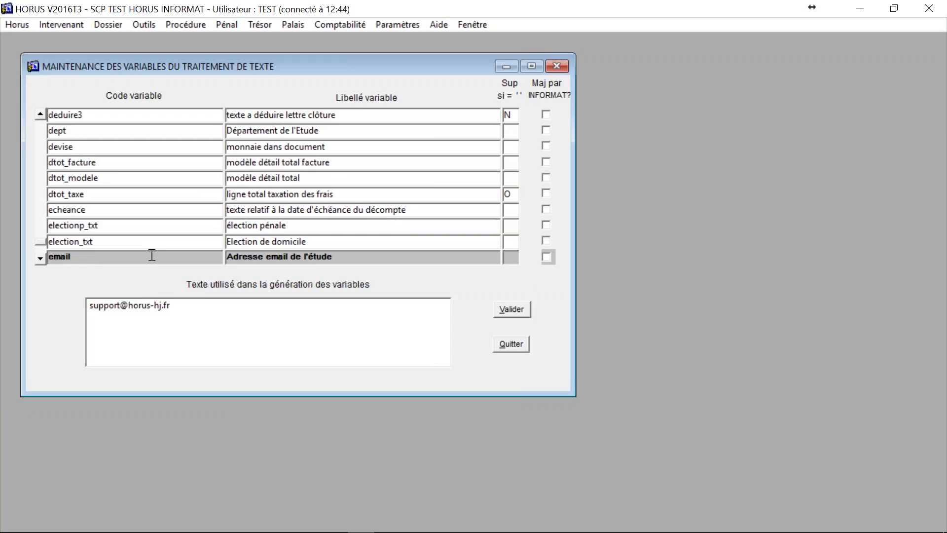
key(Down)
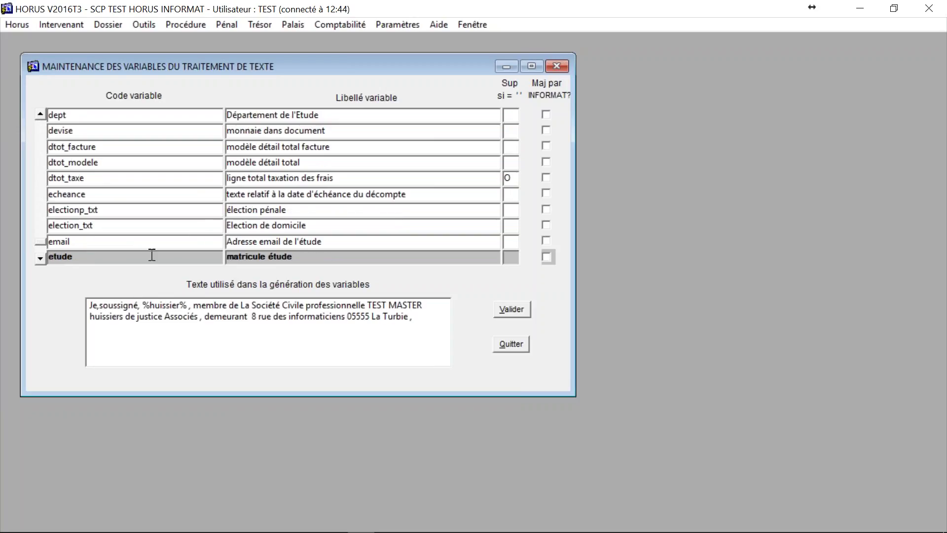
key(Down)
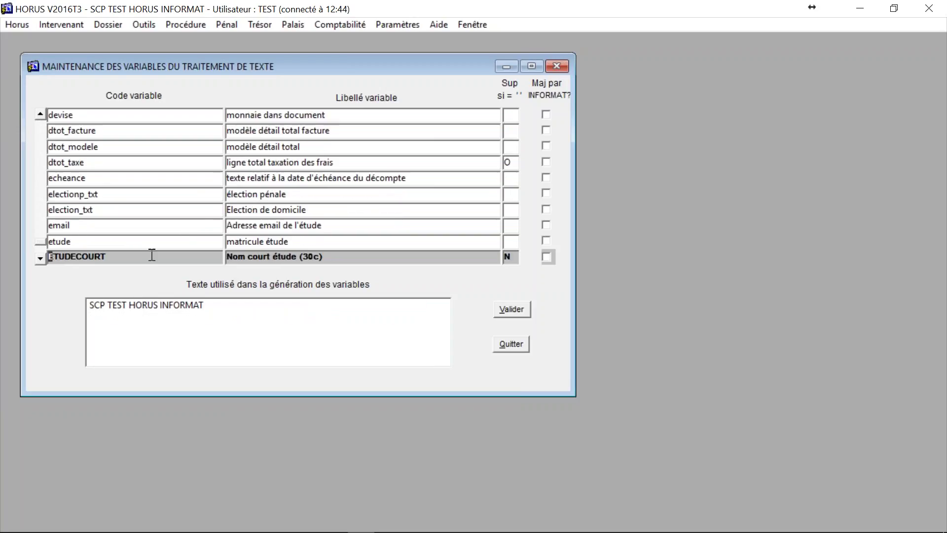
key(Down)
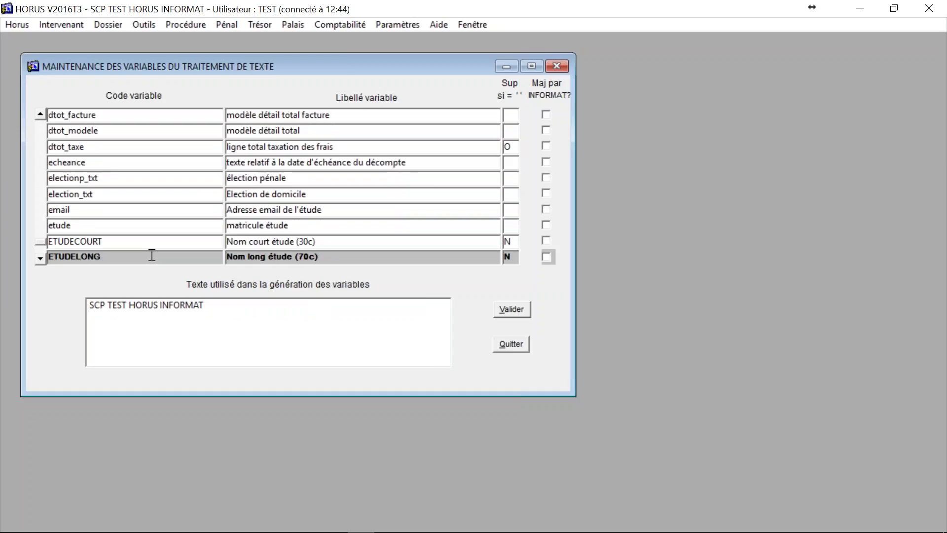
key(Down)
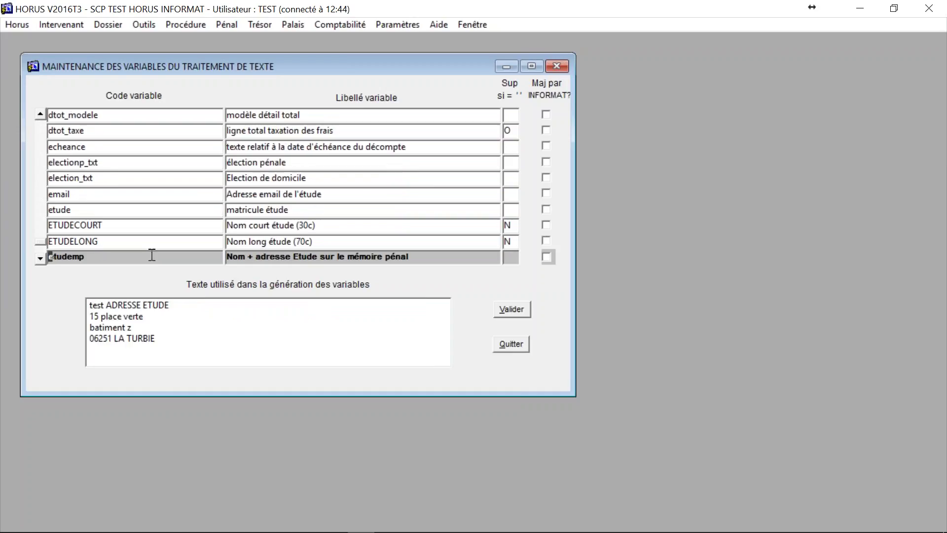
key(Up)
key(Down)
Step: Delete the word test from the start of the etudemp text and move on to the etudesms variable
click(104, 306)
key(BackSpace)
key(BackSpace)
key(BackSpace)
key(BackSpace)
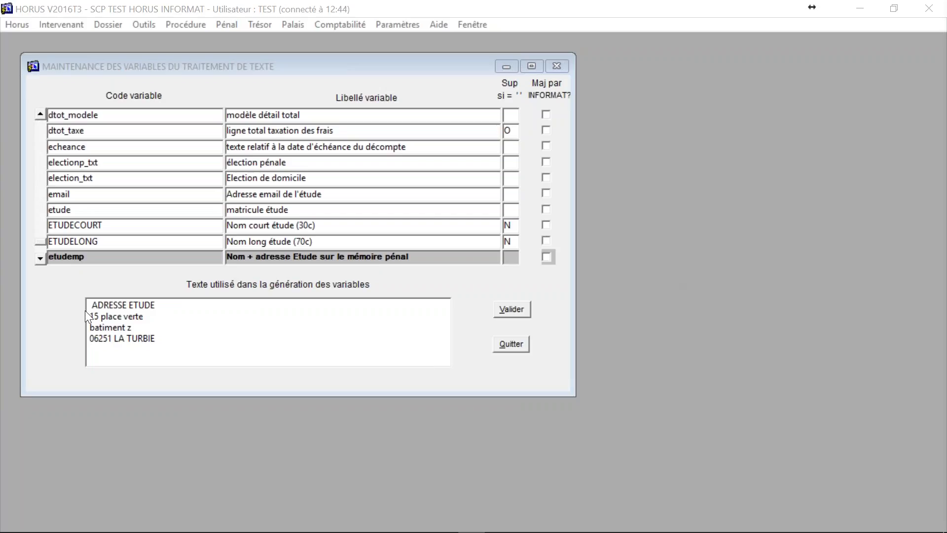
drag(85, 310, 205, 340)
click(117, 257)
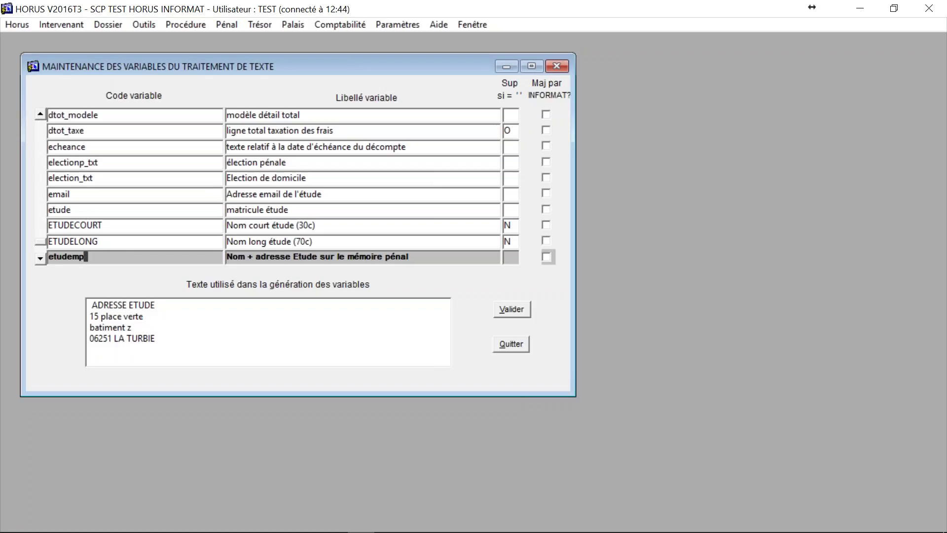
key(Down)
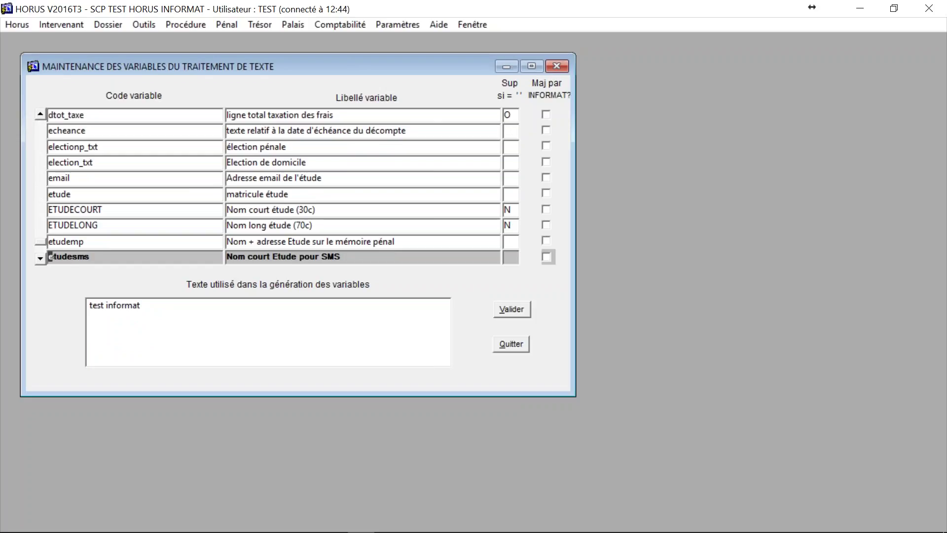
Step: Add the office's street address and its postcode and city as two lines under the name in the ETUDESPECIF text
key(Down)
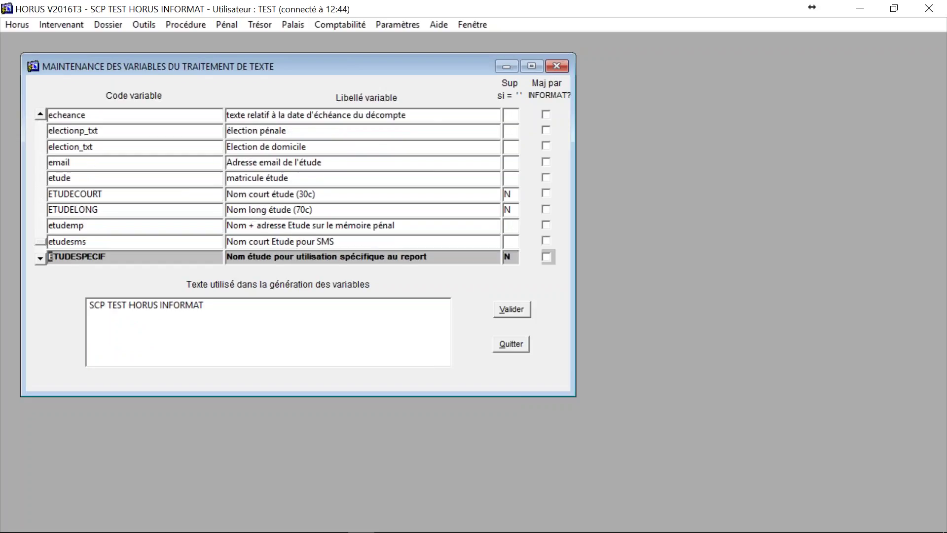
click(114, 260)
drag(114, 260, 30, 255)
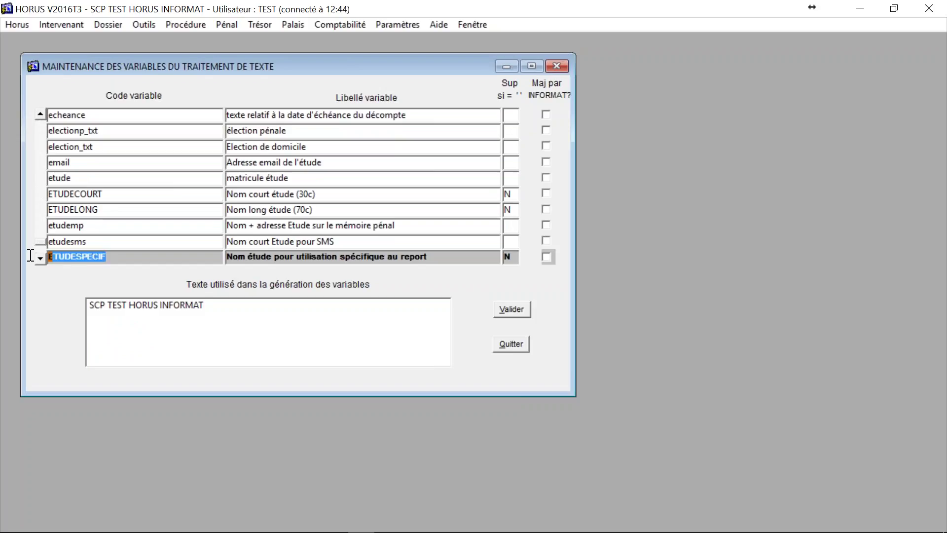
click(231, 311)
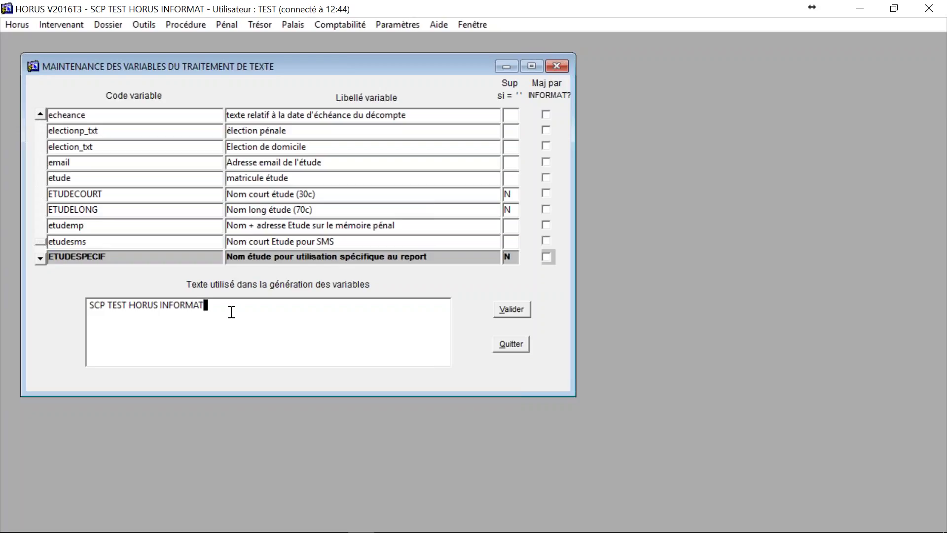
key(Return)
text(8 AVENUE DE LA PINEDE)
key(Return)
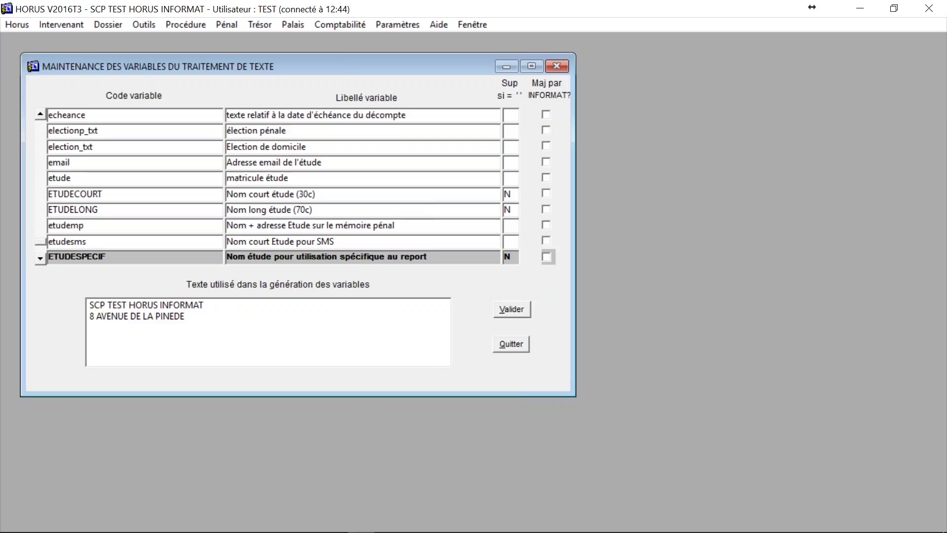
text(13006 MARSEILLE)
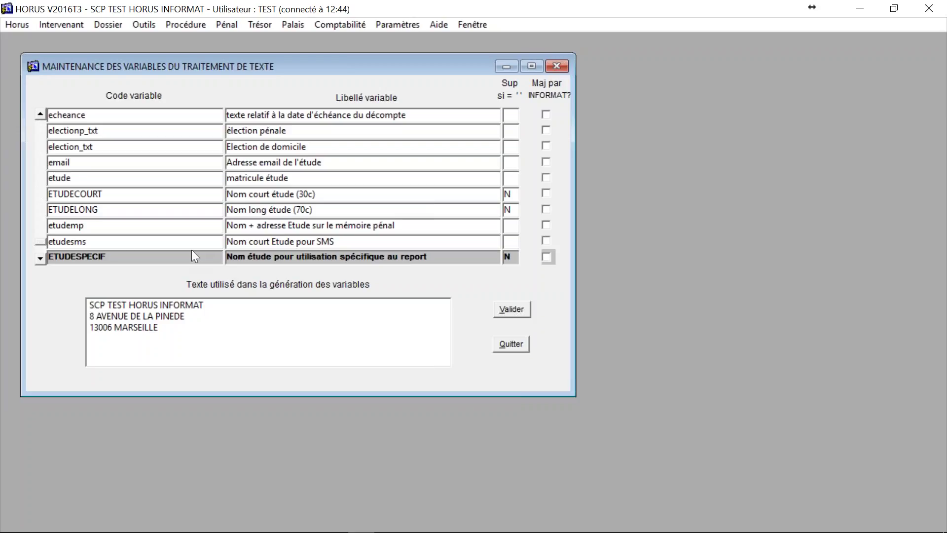
Step: Examine the texts of the variables from etudeta to horaires, including the letterhead lines, contact details, accountant's address and opening hours
scroll(125, 255, down, 1)
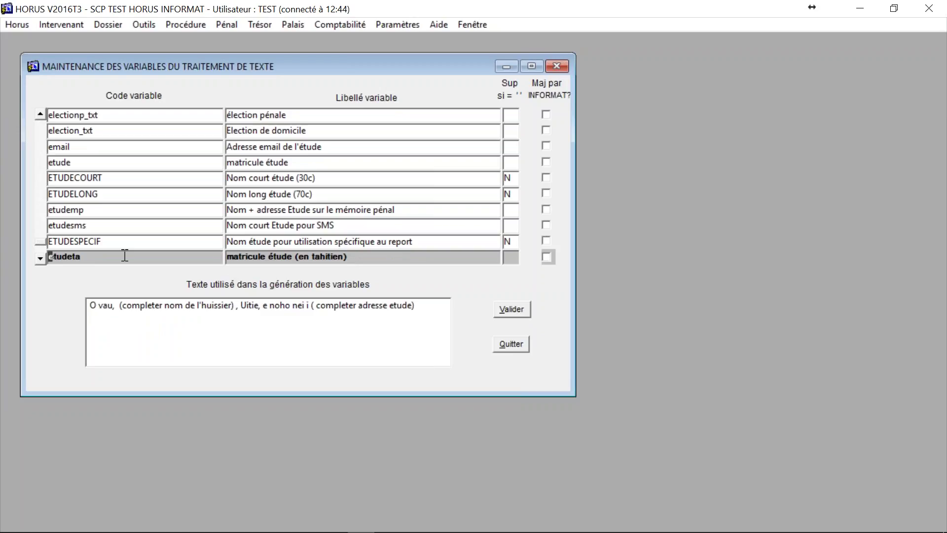
scroll(125, 255, down, 1)
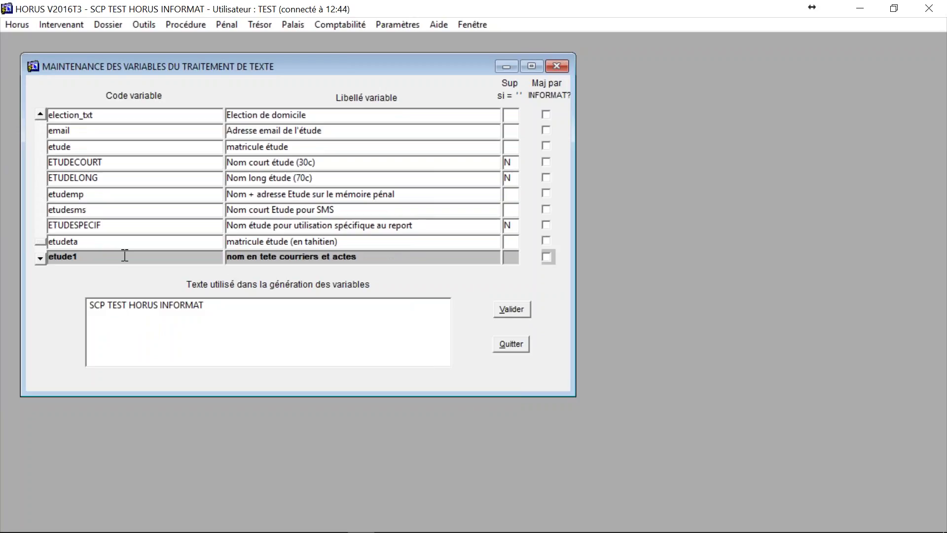
scroll(125, 256, down, 1)
scroll(125, 255, down, 1)
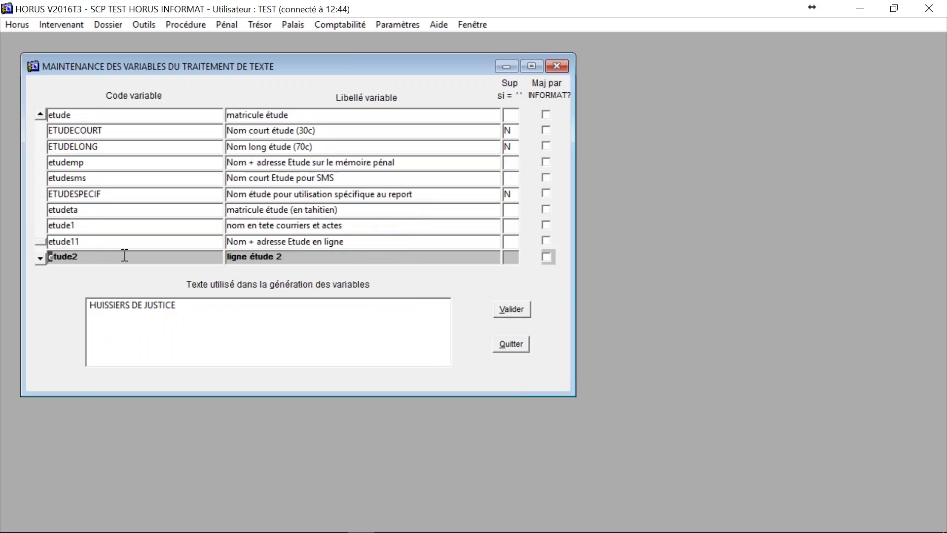
scroll(124, 255, down, 3)
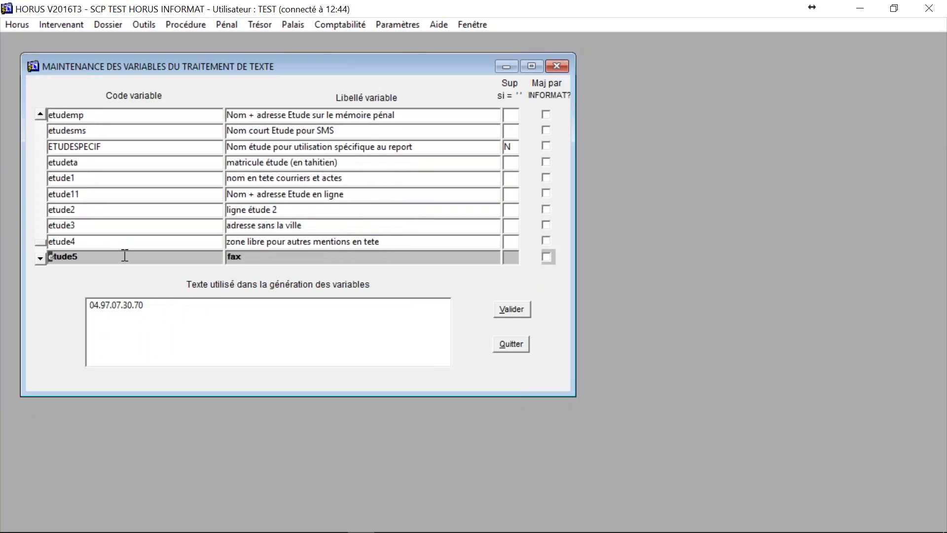
scroll(125, 255, down, 3)
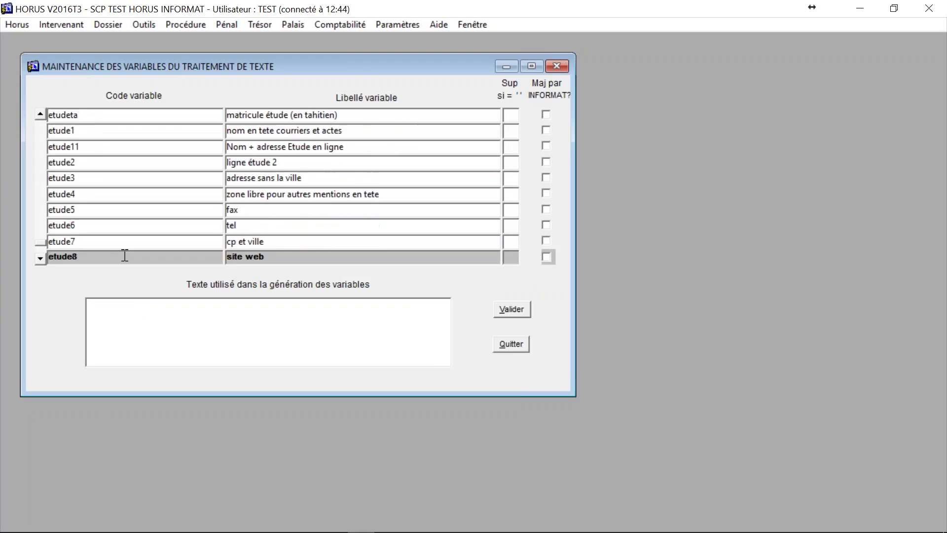
scroll(125, 255, down, 2)
scroll(125, 255, down, 1)
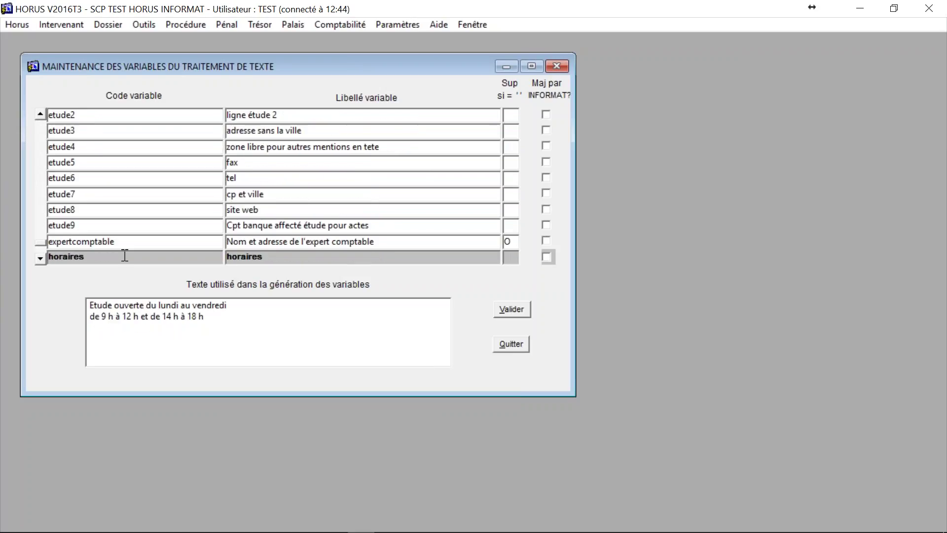
scroll(124, 255, up, 1)
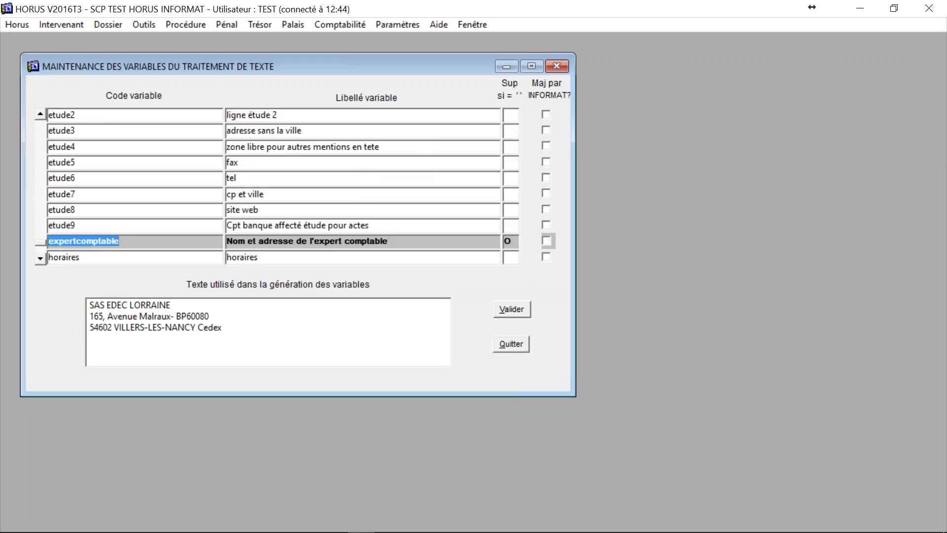
click(89, 257)
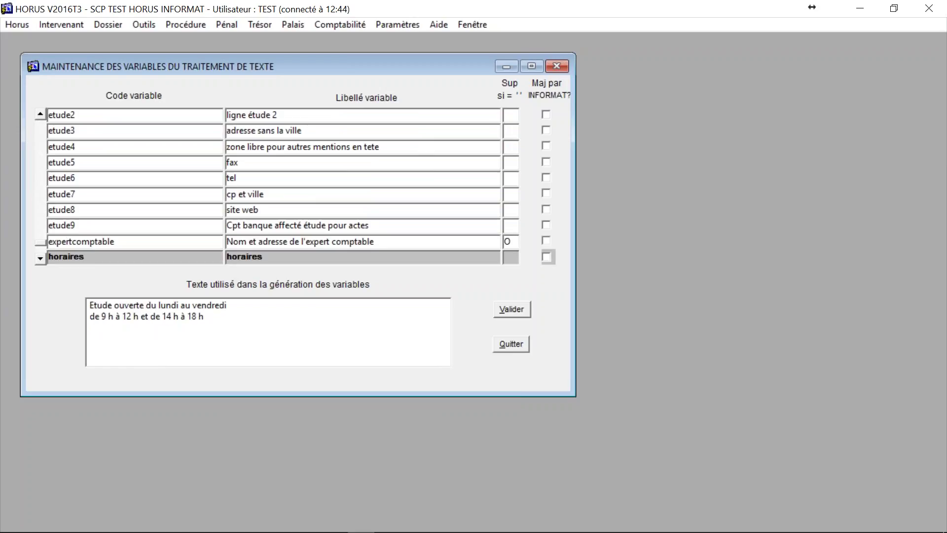
click(86, 244)
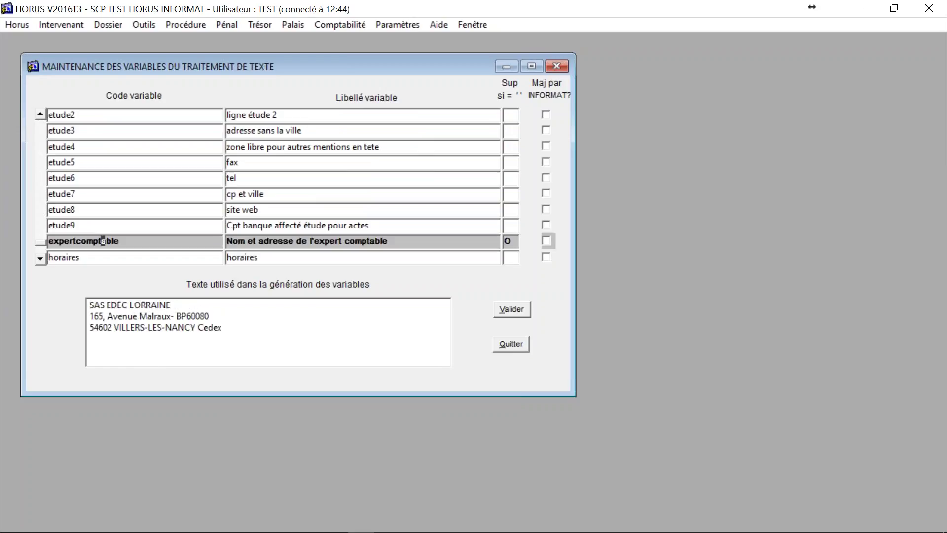
click(85, 257)
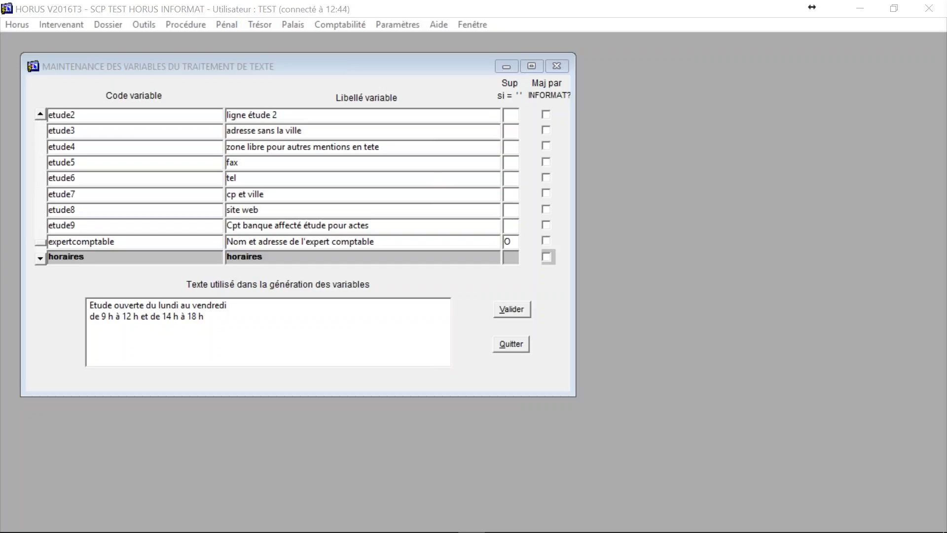
Step: Examine the texts of the variables from huissier to lib_acte, including the bailiffs' names and the informat1 to informat4 contact details
click(96, 261)
key(Down)
key(Down)
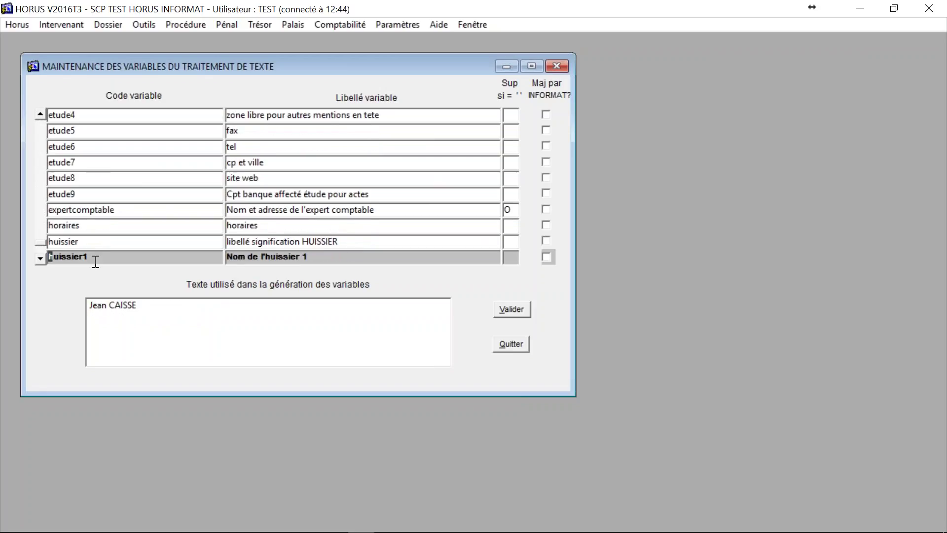
key(Down)
key(Down)
key(Down)
key(Down)
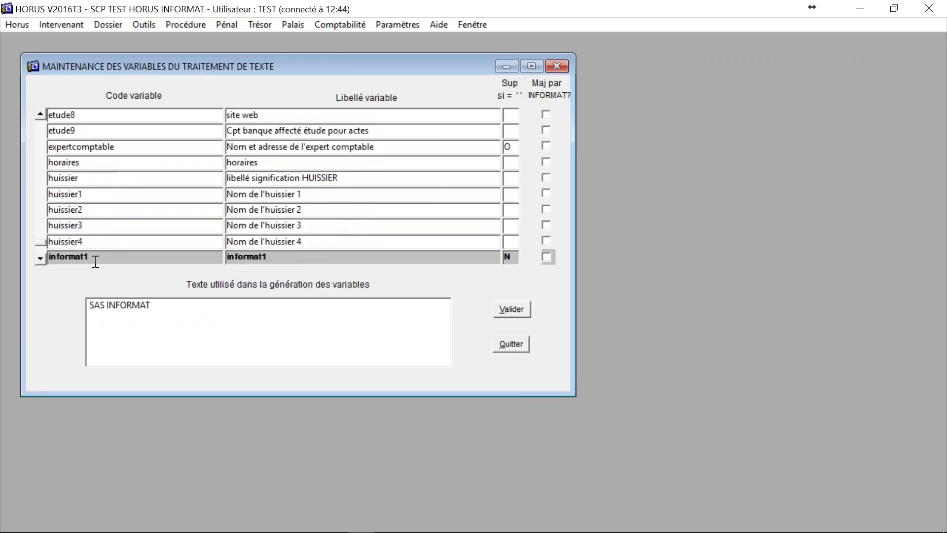
key(Down)
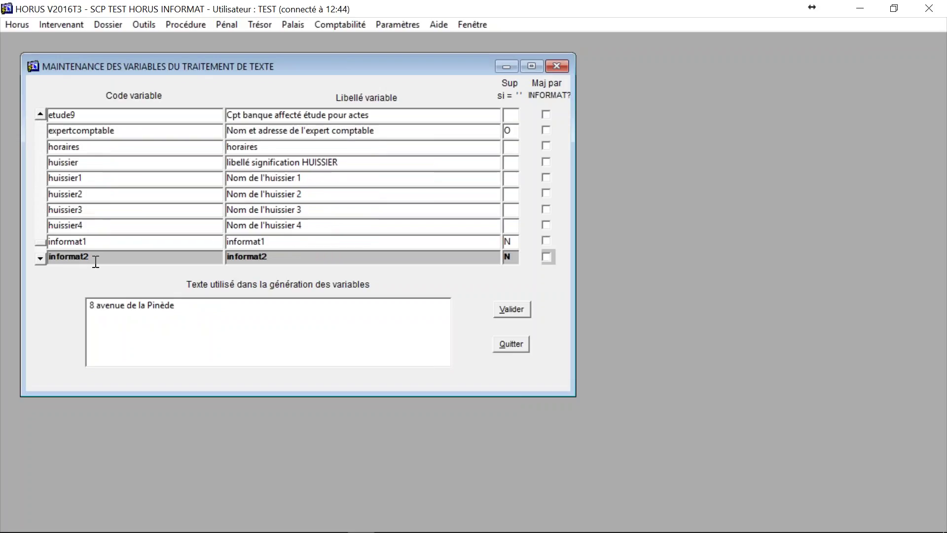
key(Up)
key(Down)
key(Down)
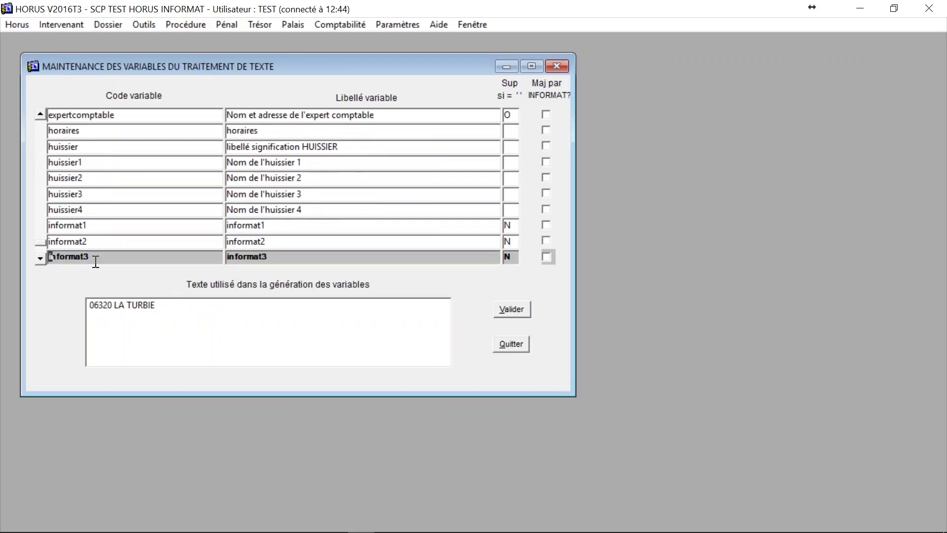
key(Down)
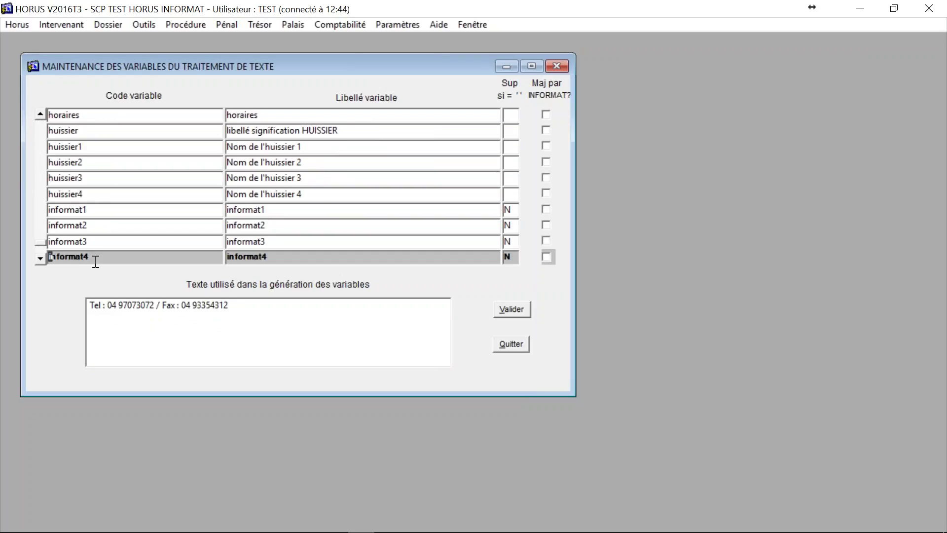
key(Down)
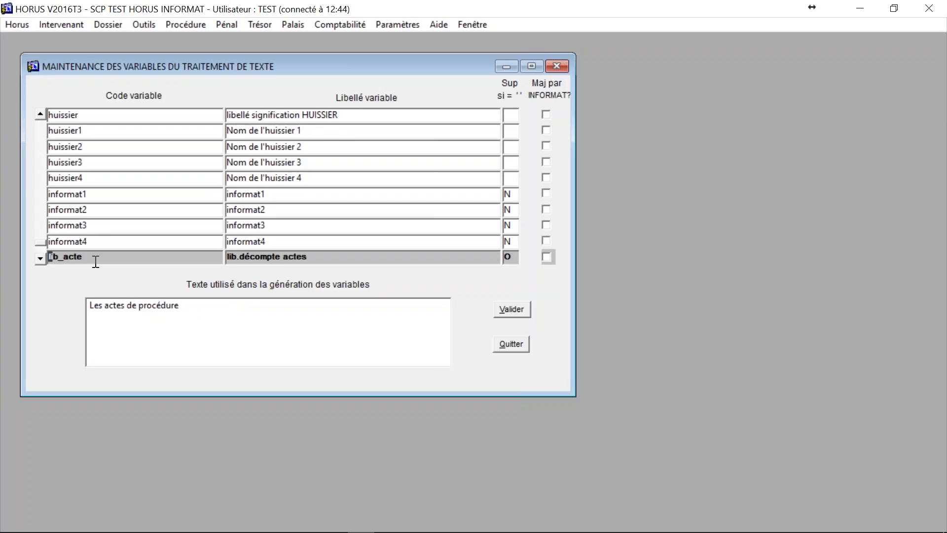
Step: Replace the text of the lib_co copy-label variable with DEUXIEME EXPEDITION and move on to lib_cre_clot
key(Down)
key(Down)
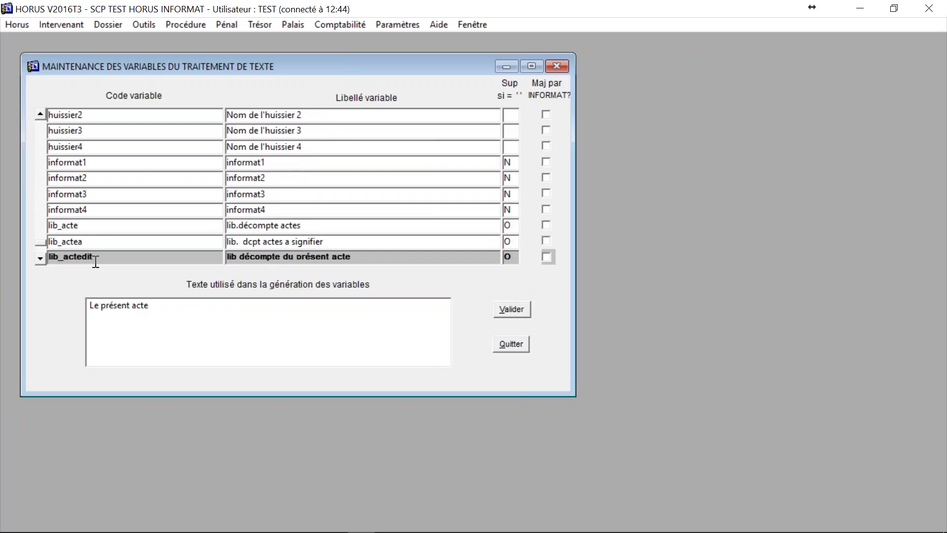
key(Down)
key(Down)
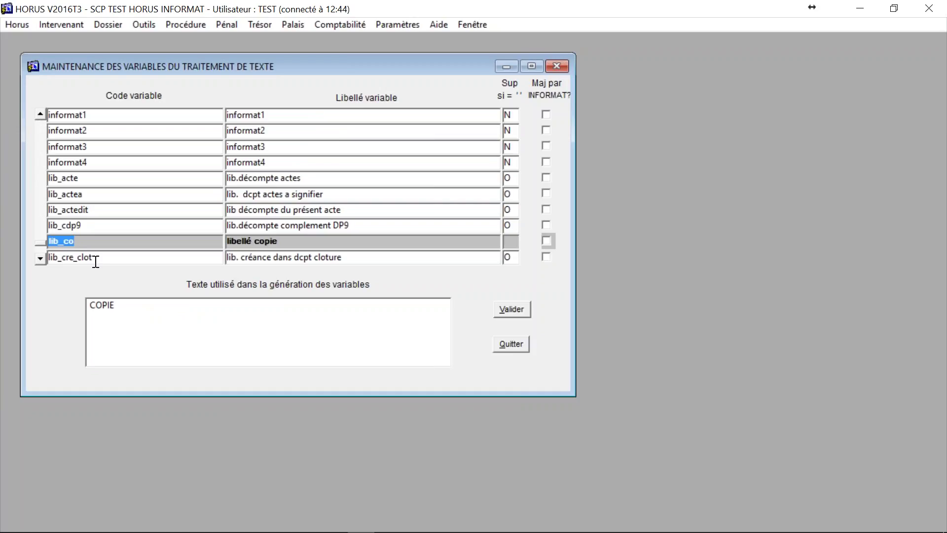
drag(117, 305, 68, 308)
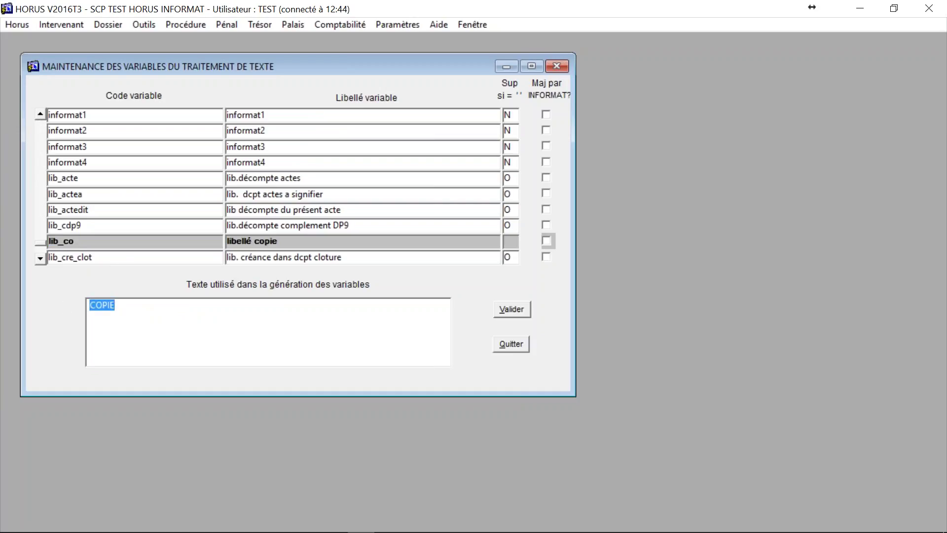
text(DEUXIEME EXPEDITION)
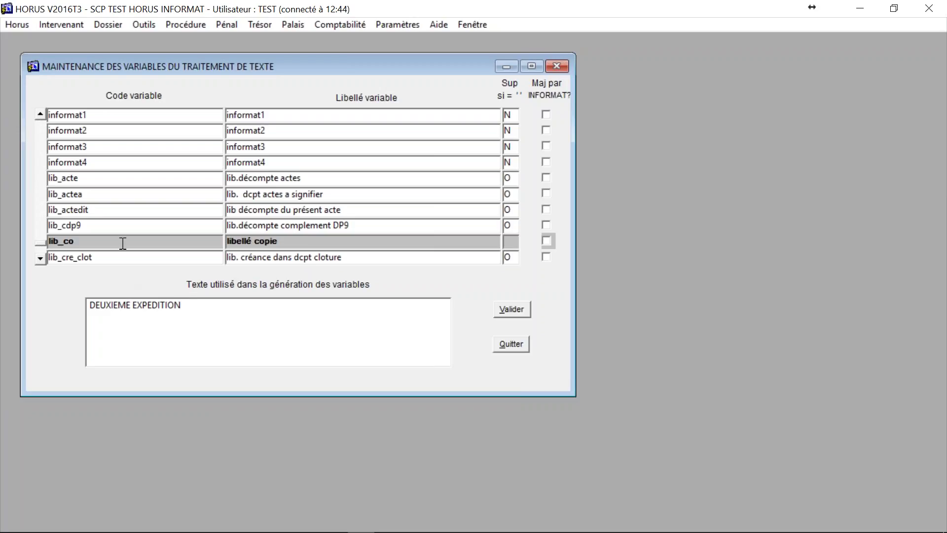
drag(123, 243, 26, 242)
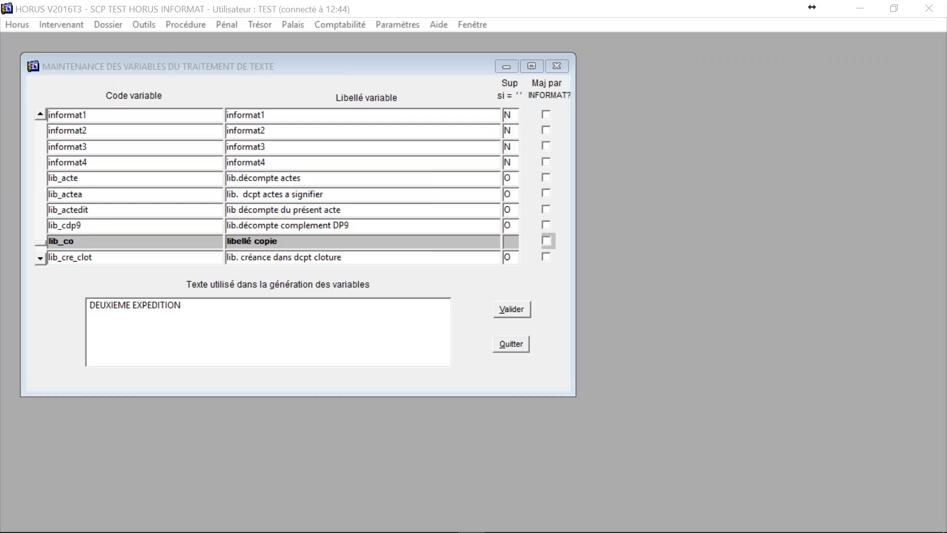
click(96, 253)
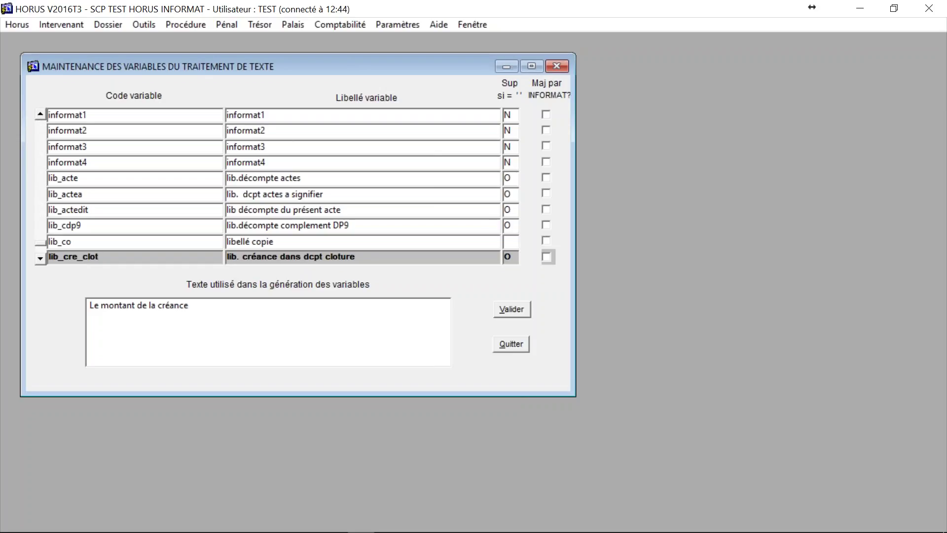
Step: Return to the lib_co variable and delete the word DEUXIEME from its text
key(alt+Tab)
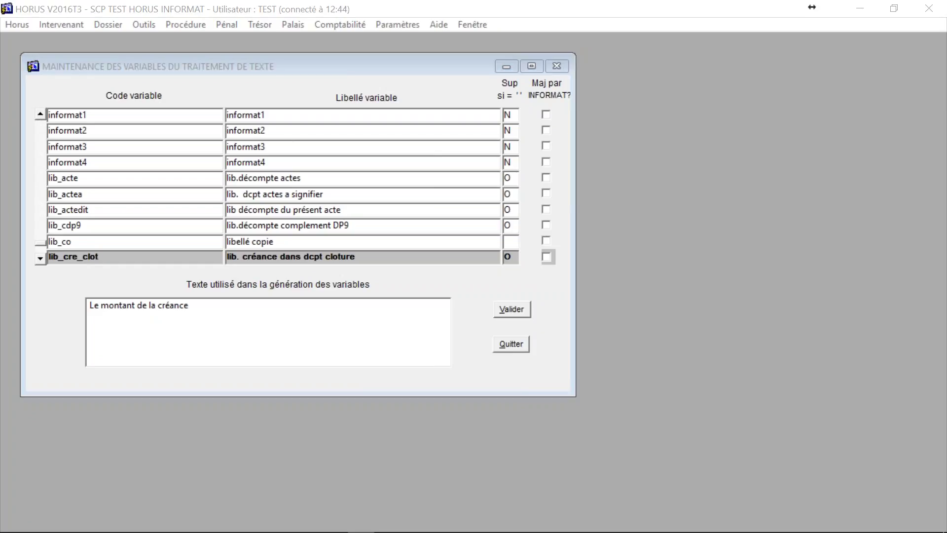
click(113, 241)
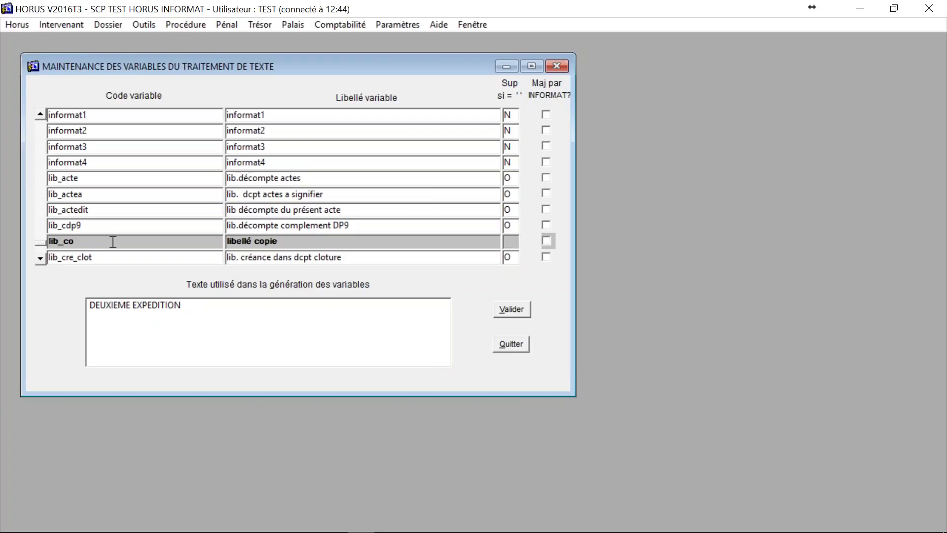
key(ctrl+a)
click(133, 244)
drag(134, 306, 38, 304)
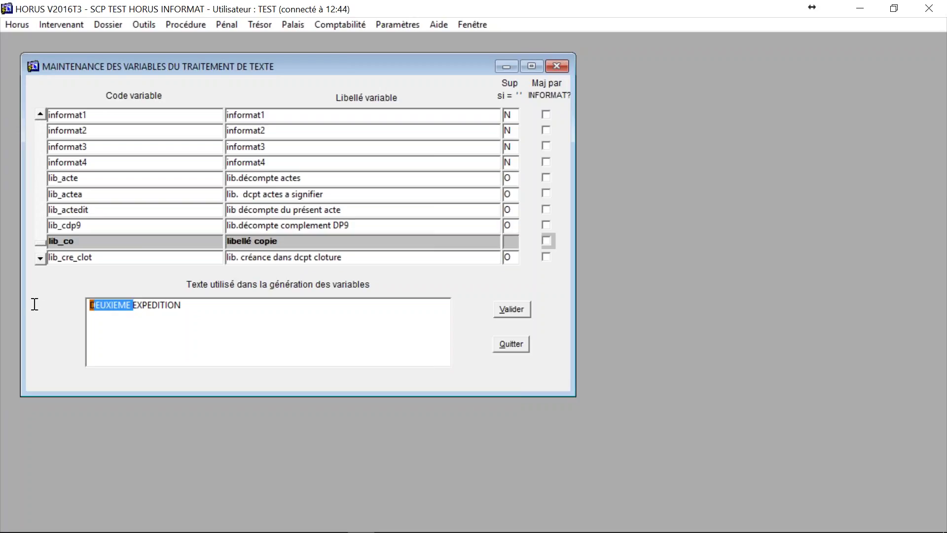
key(Delete)
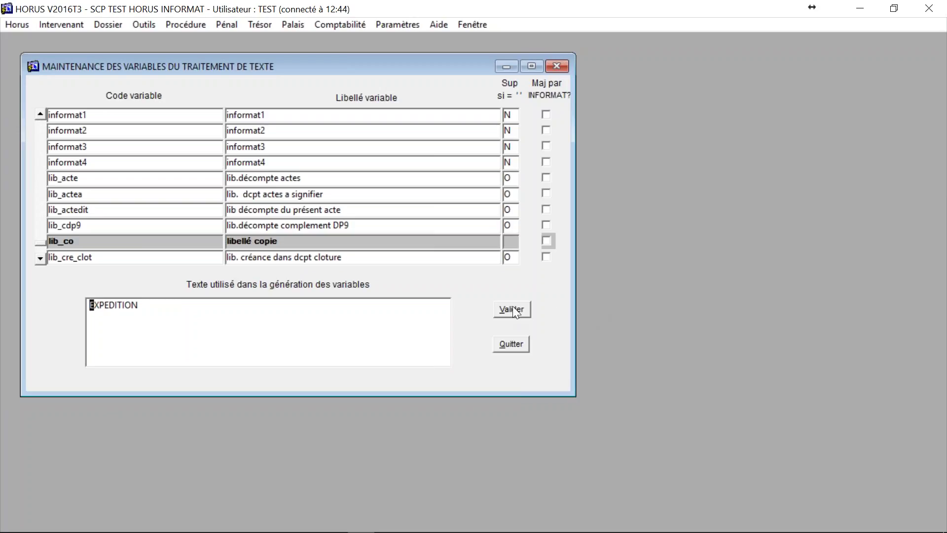
Step: Set the lib_co text back to COPIE and validate the change
click(105, 240)
click(143, 307)
double_click(143, 307)
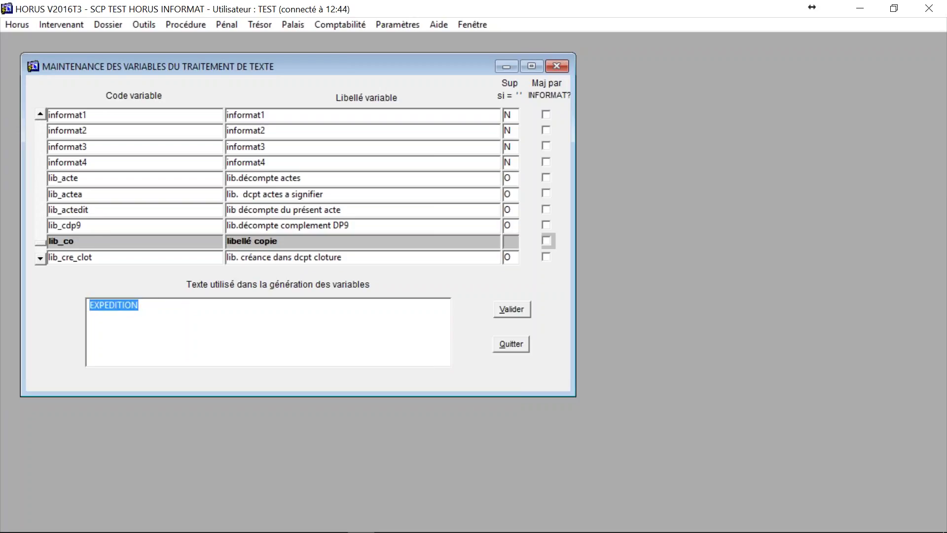
text(COPIE)
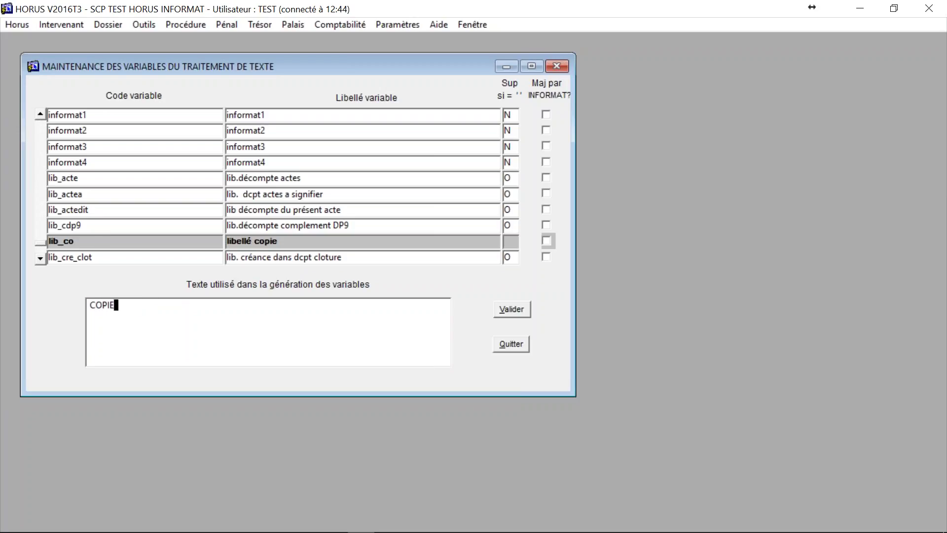
click(501, 311)
Step: Examine the statement-label variables from lib_cre_clot to lib_fc, covering disbursements, custody fees, receipts and correspondence costs
click(93, 257)
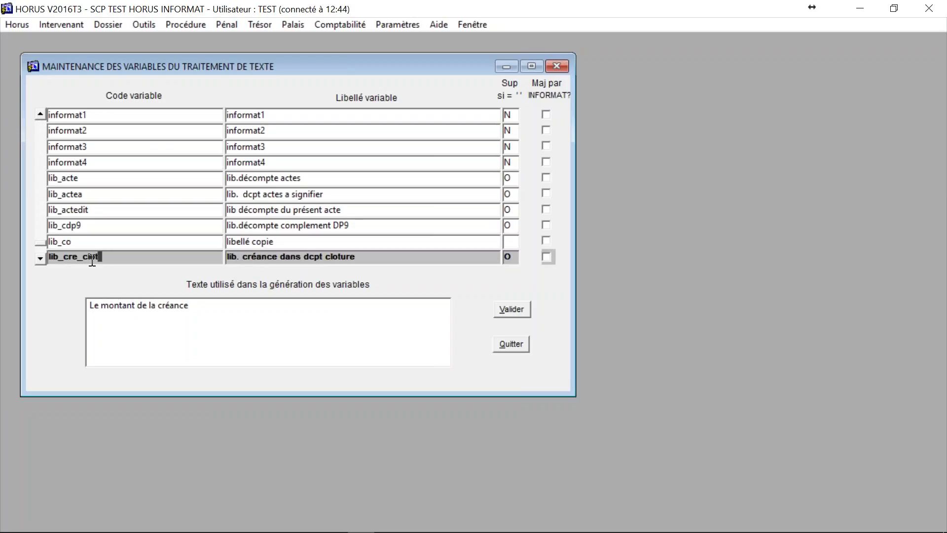
key(Down)
key(Down)
key(Down)
key(Down)
key(Down)
key(Down)
key(Down)
key(Down)
key(Down)
key(Down)
key(Down)
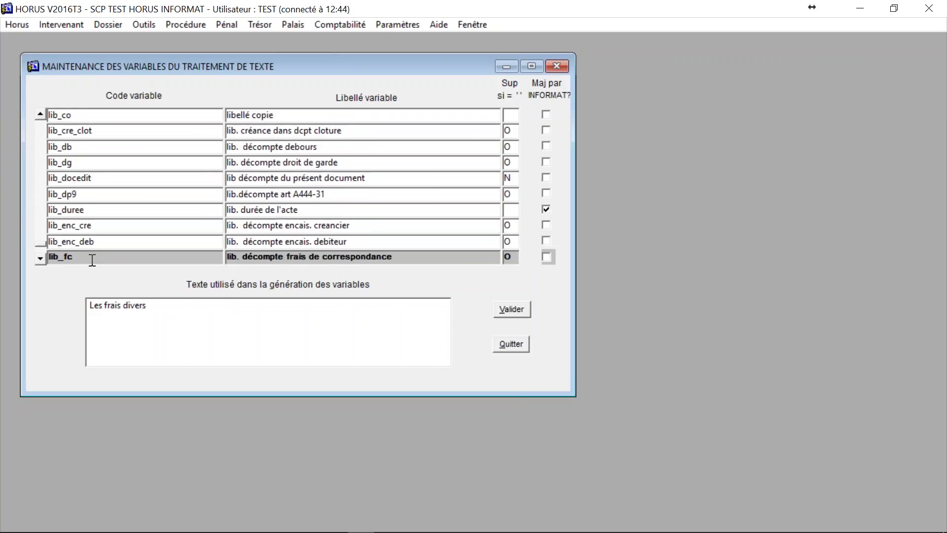
Step: Replace the text of the lib_or original-label variable with EXPEDITION
key(Down)
key(Down)
key(Down)
key(Down)
key(Down)
key(Down)
key(Down)
key(Down)
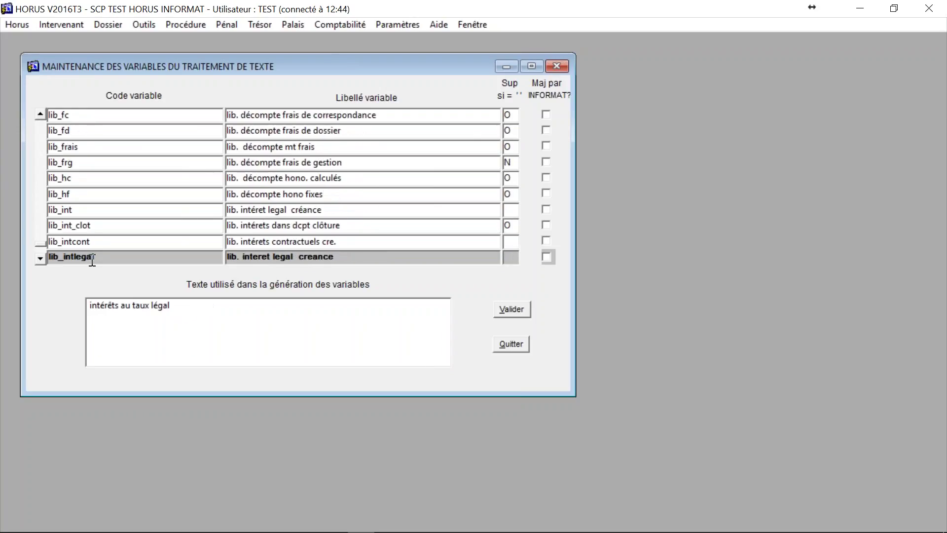
key(Down)
key(Down)
key(Down)
key(Down)
key(Down)
key(Down)
key(Down)
key(Down)
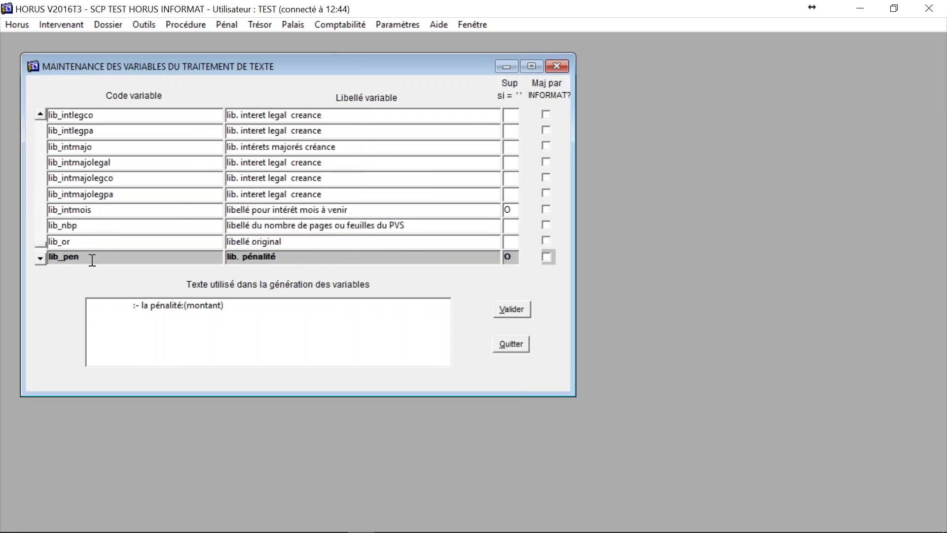
key(Up)
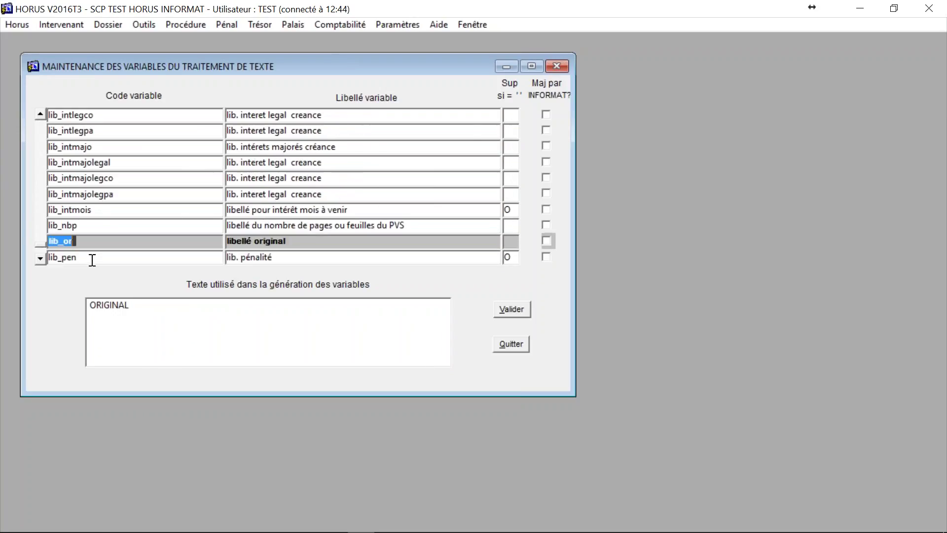
click(143, 305)
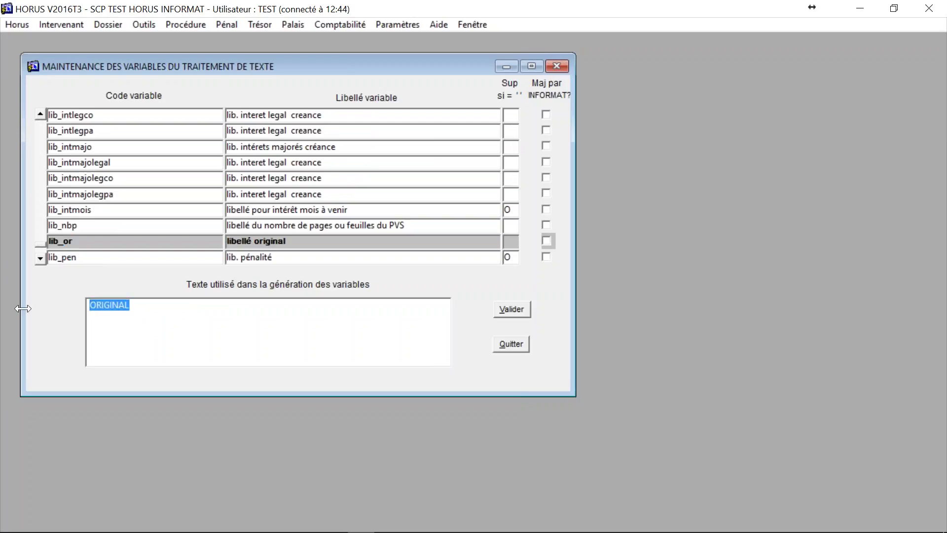
text(EXPEDITION)
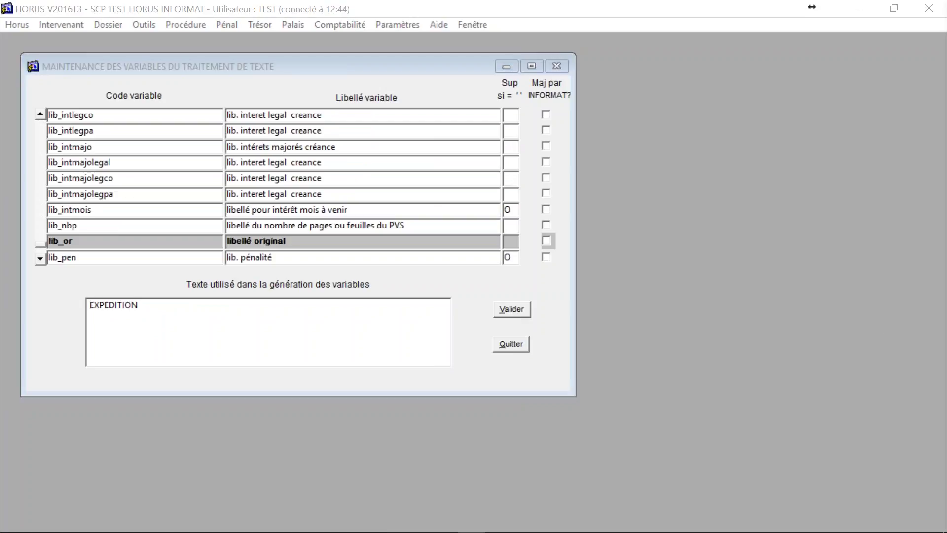
Step: Examine the label variables from lib_pen onward and check the text of lib_so, the second-original label
click(73, 257)
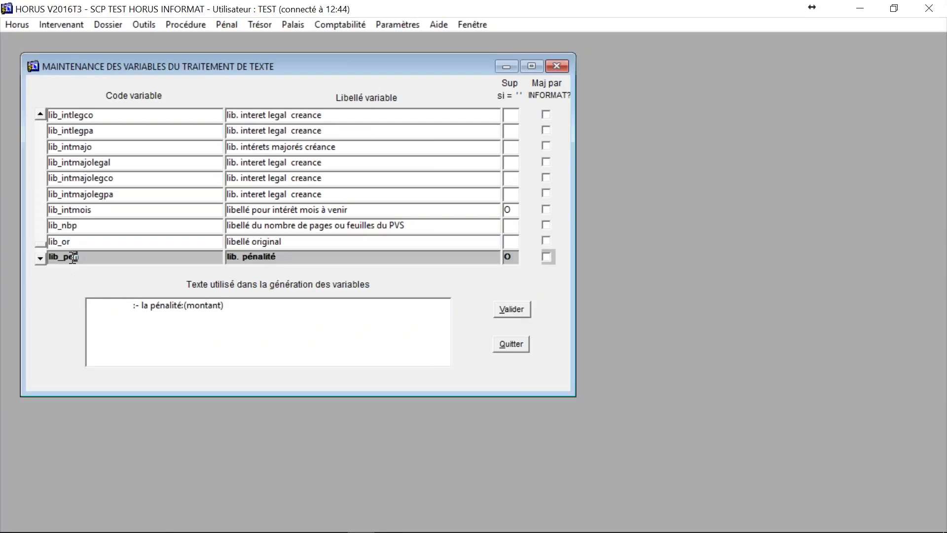
key(Down)
key(Down)
key(Down)
key(Down)
key(Down)
key(Down)
key(Down)
key(Down)
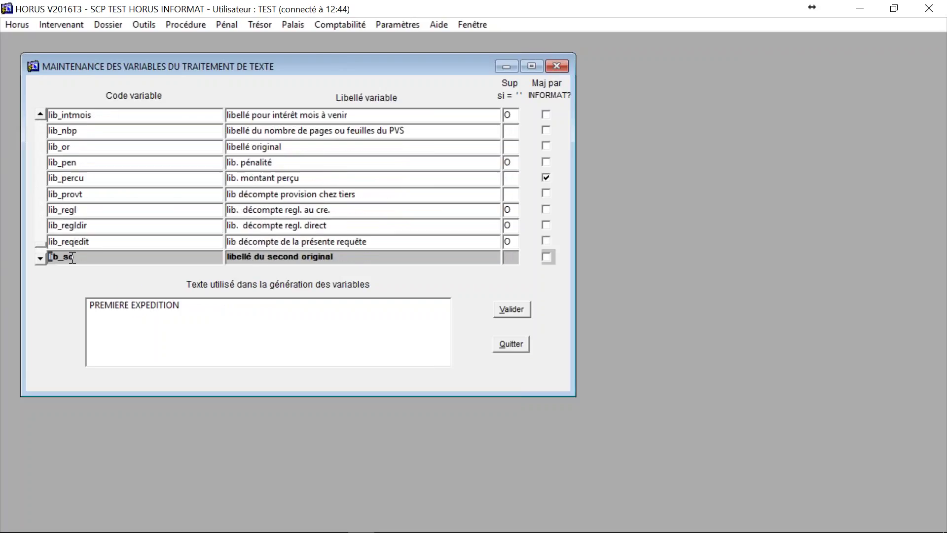
key(Up)
key(Up)
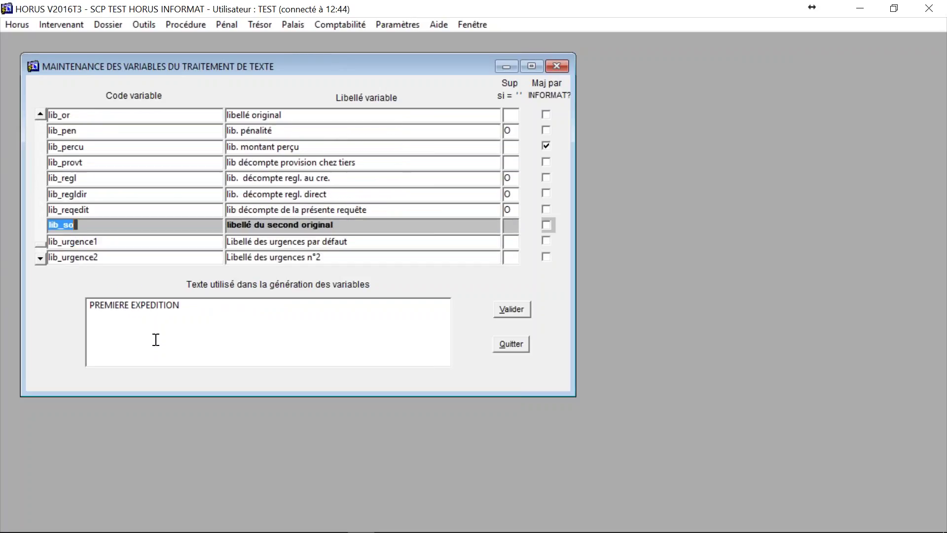
click(185, 304)
drag(185, 305, 67, 305)
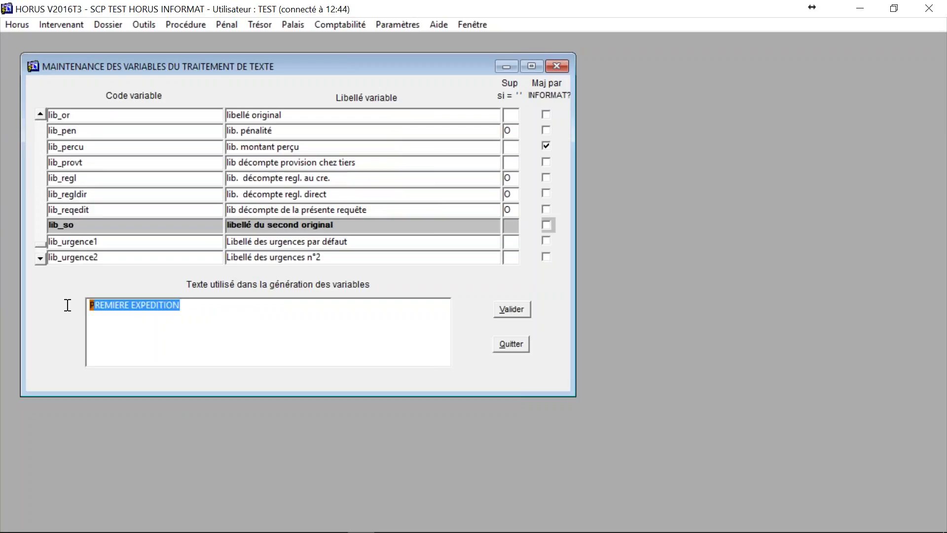
click(111, 305)
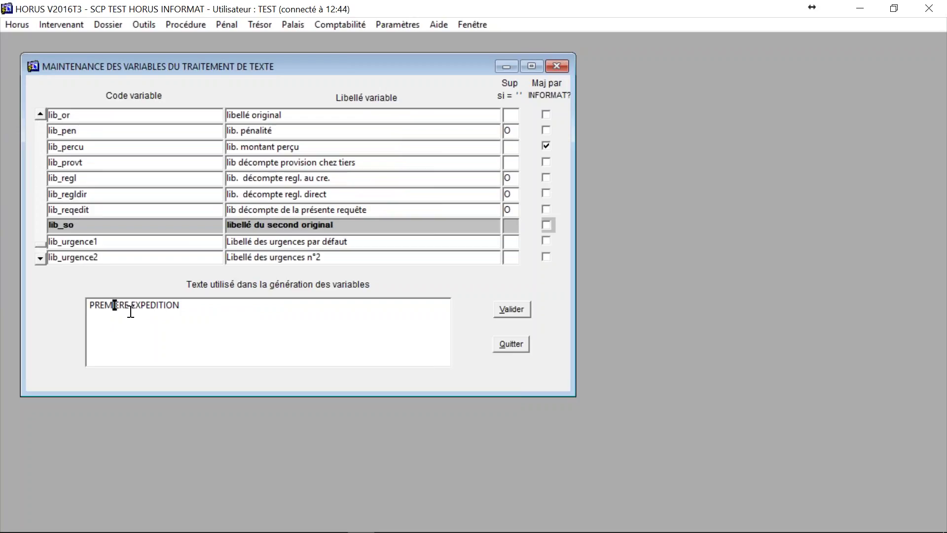
Step: Delete the words "du client" from the text of the default urgency label lib_urgence1 and validate the change
click(111, 242)
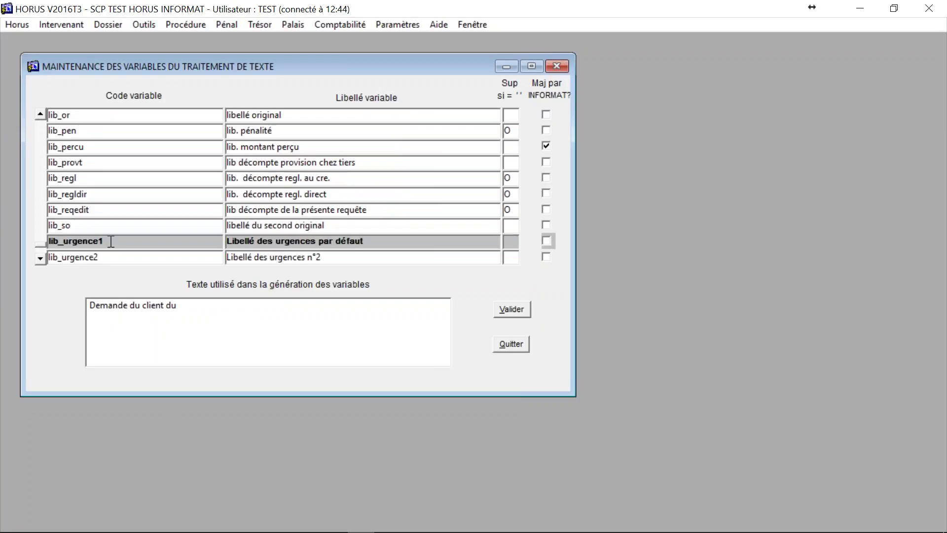
click(109, 256)
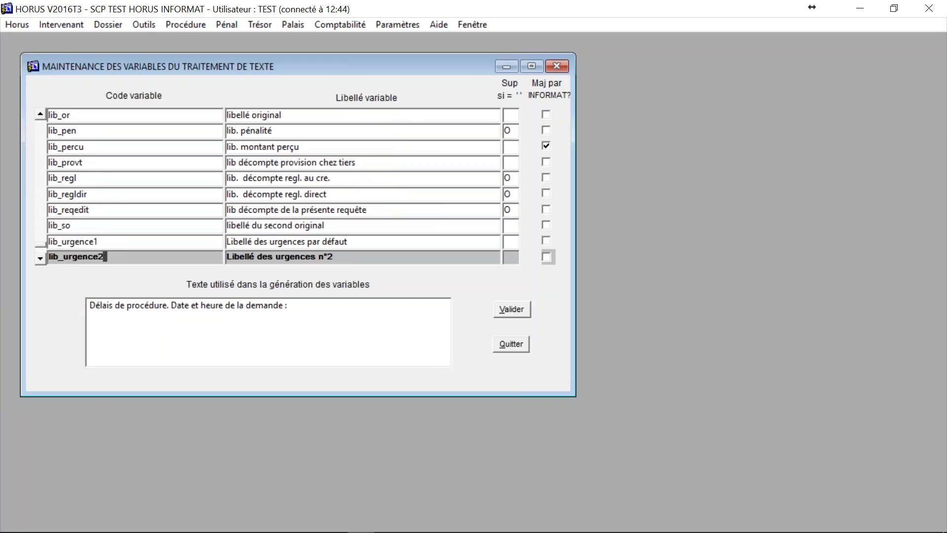
click(115, 242)
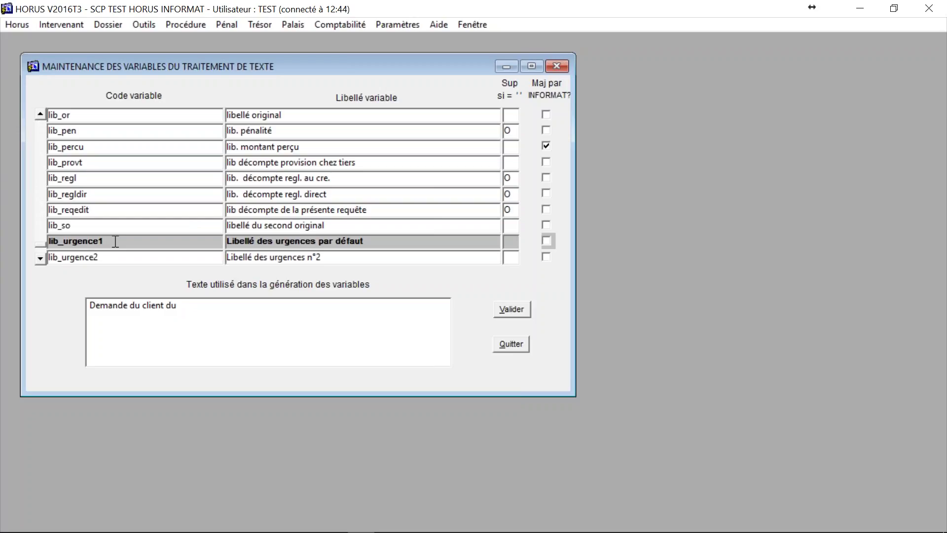
click(198, 310)
drag(198, 311, 90, 305)
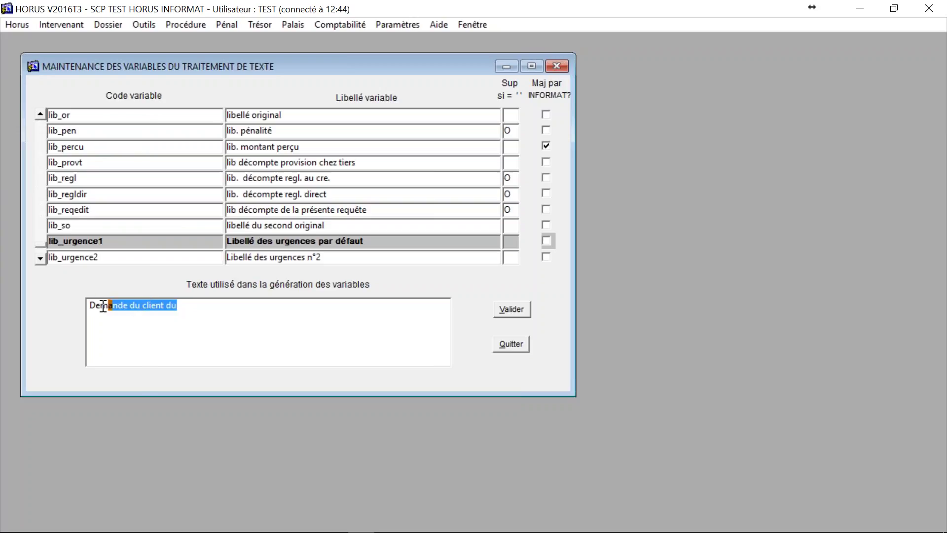
click(184, 309)
drag(130, 305, 164, 301)
key(Delete)
click(521, 315)
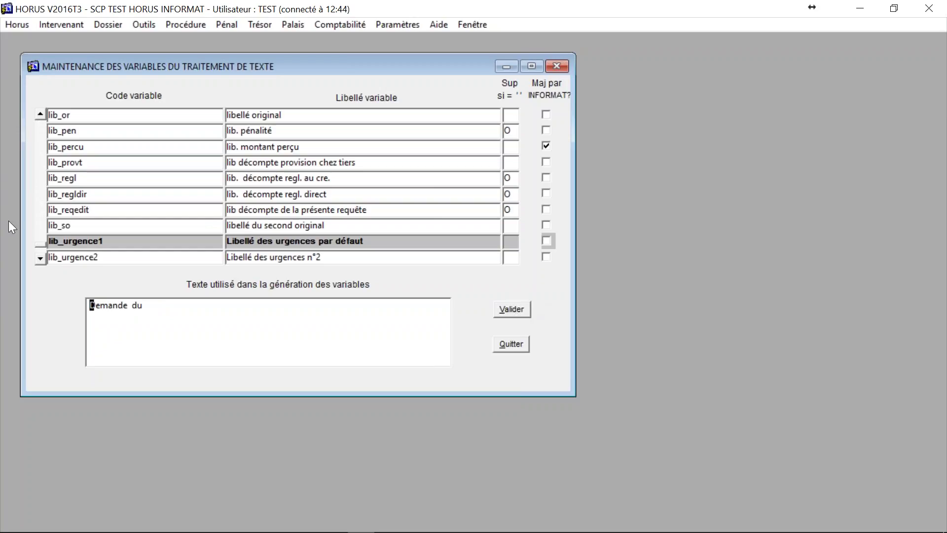
Step: Check the texts of the urgency labels lib_urgence2 and lib_urgence3
click(161, 257)
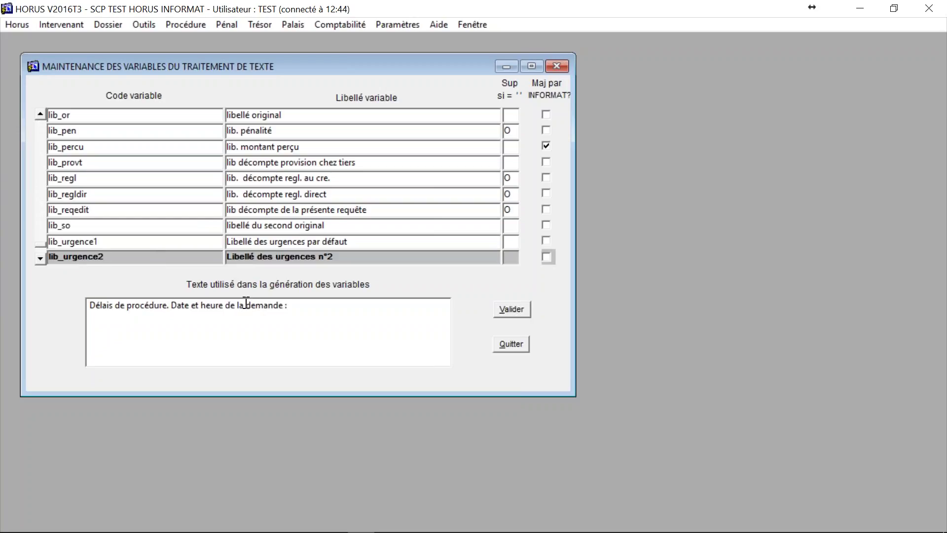
click(41, 258)
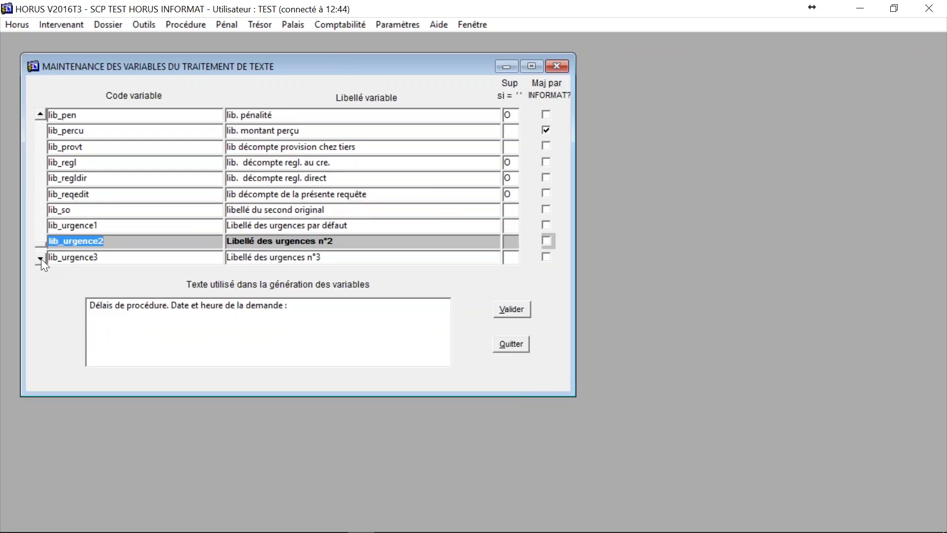
click(80, 258)
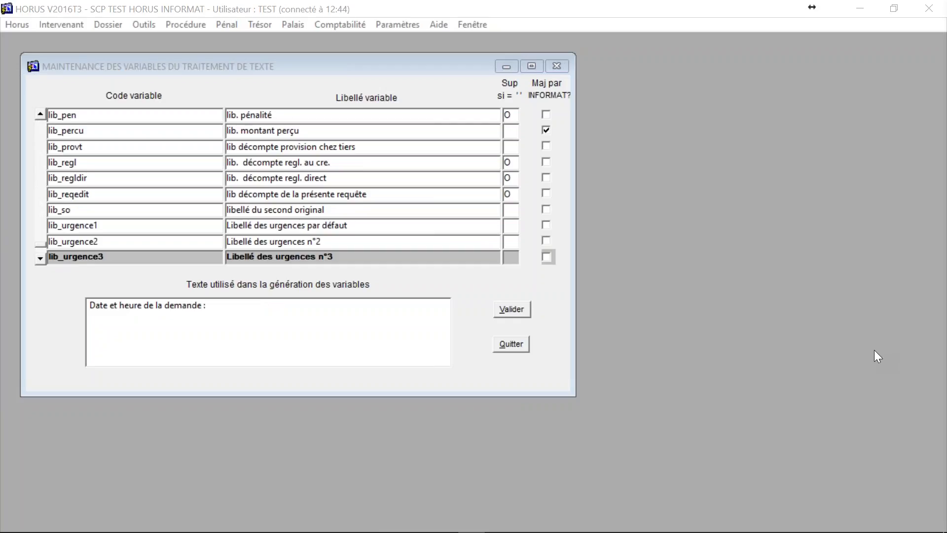
click(115, 255)
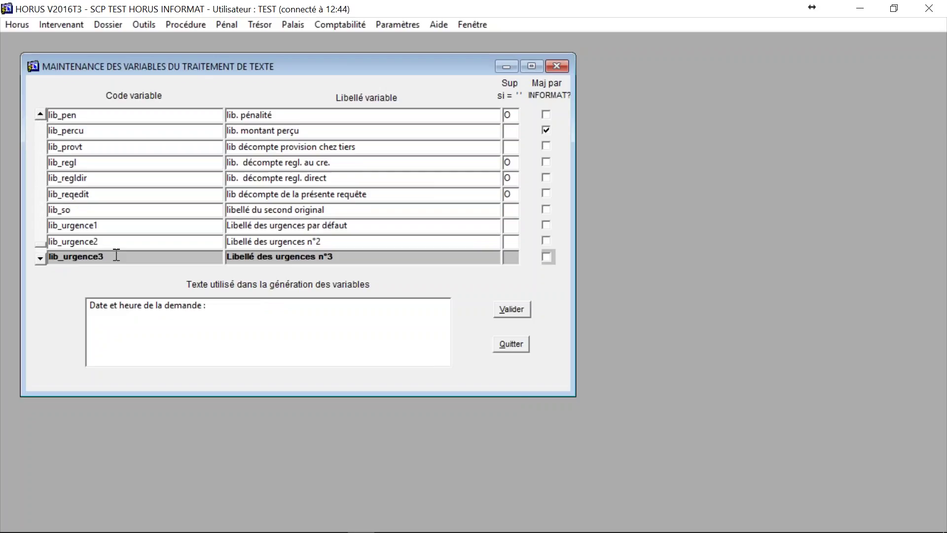
Step: Examine the legal-text variables from loifact and LOIPROV through the L211 articles and the modalites court-appearance variables
key(Down)
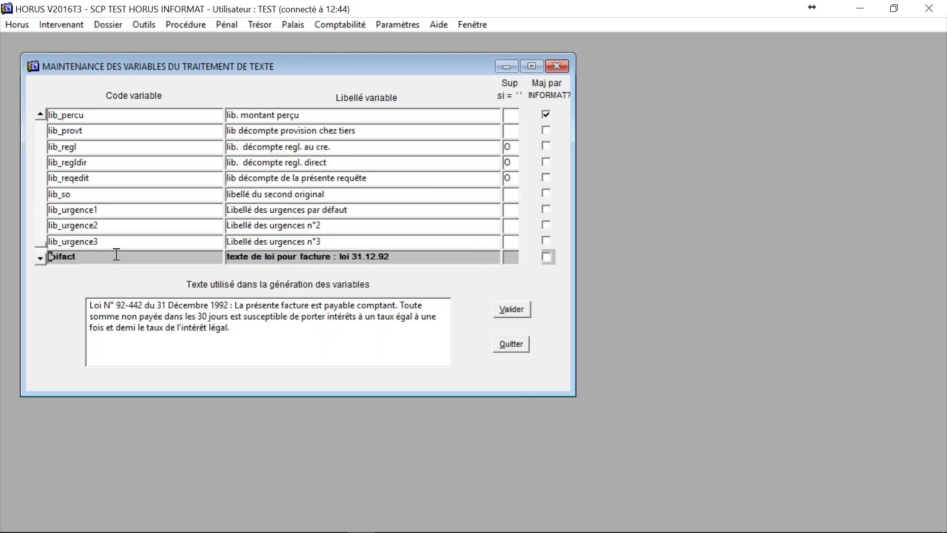
key(Down)
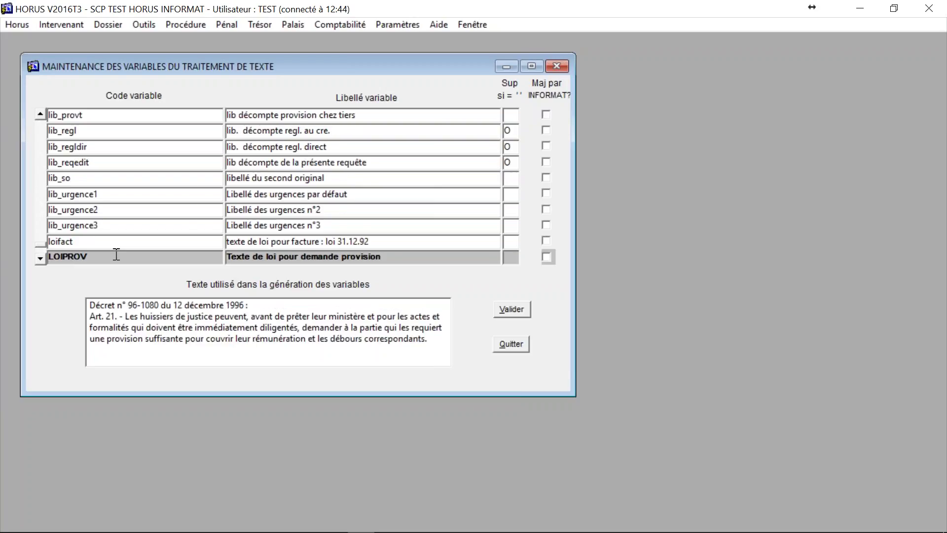
key(Down)
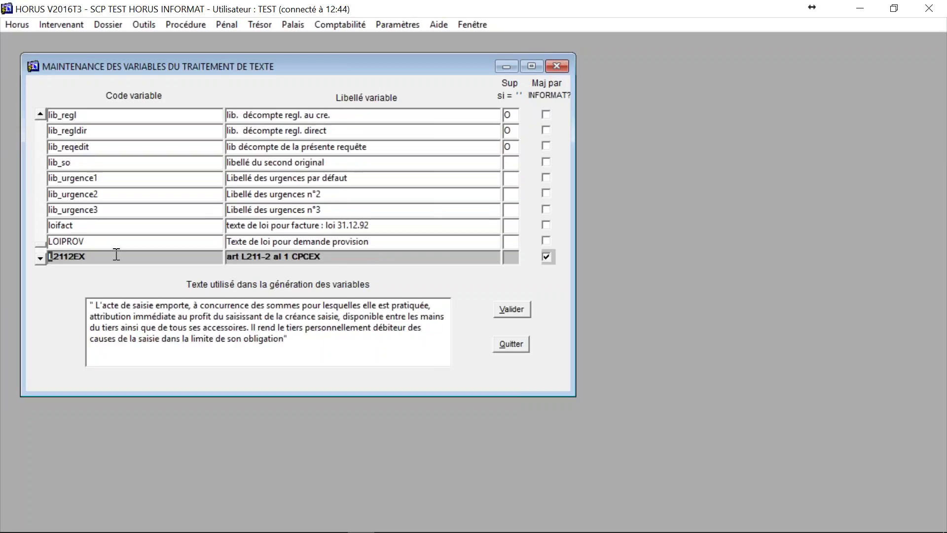
key(Down)
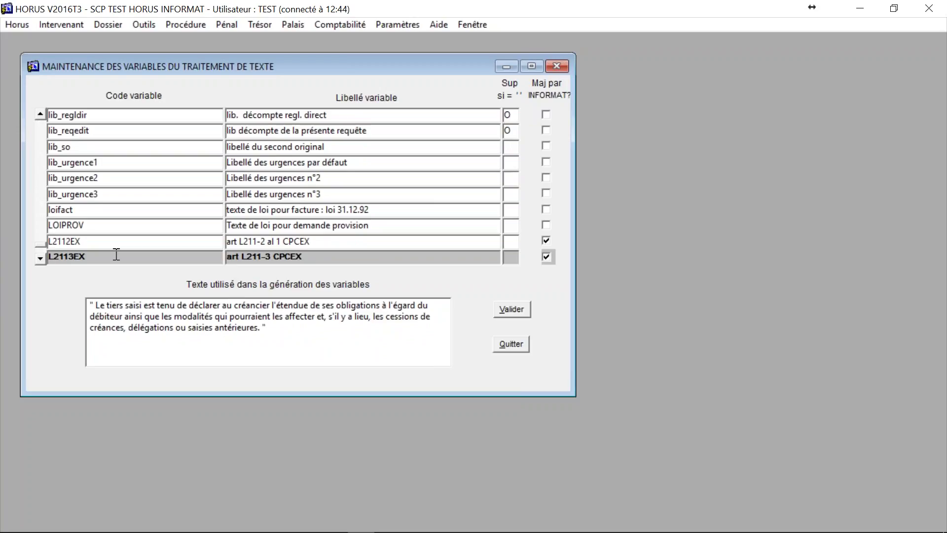
key(Down)
key(Down)
key(Down)
key(Down)
key(Down)
key(Down)
key(Up)
key(Up)
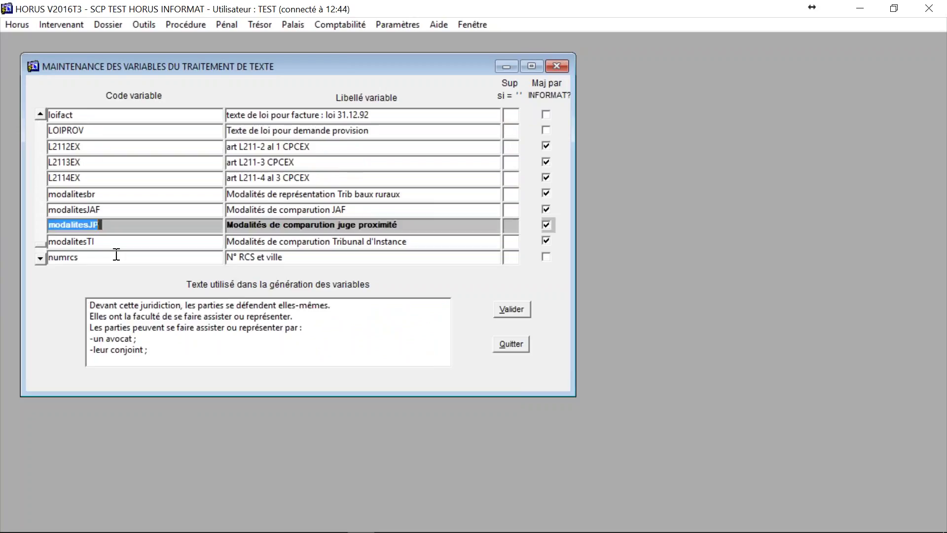
Step: Check the office's registration-number variables numrcs, numsiret and numtva
key(Down)
key(Down)
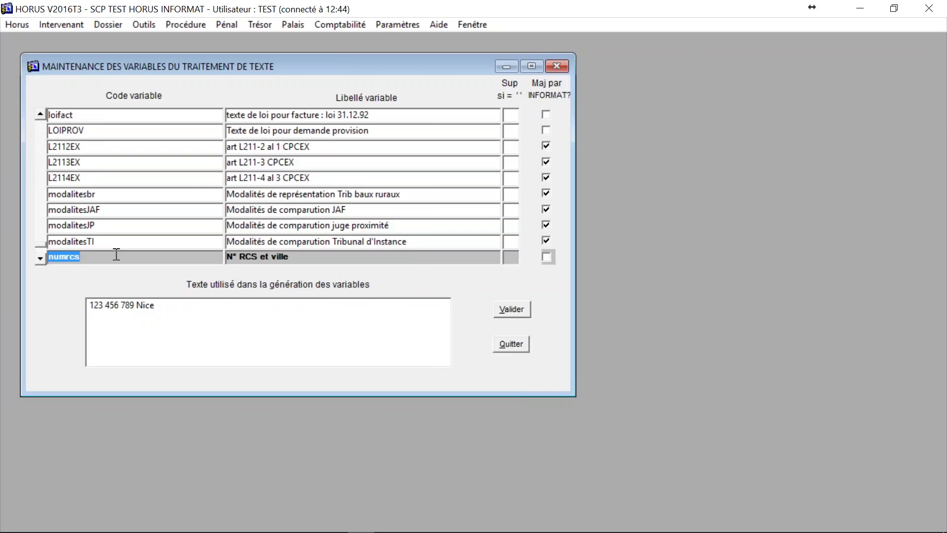
click(40, 258)
click(41, 257)
click(41, 257)
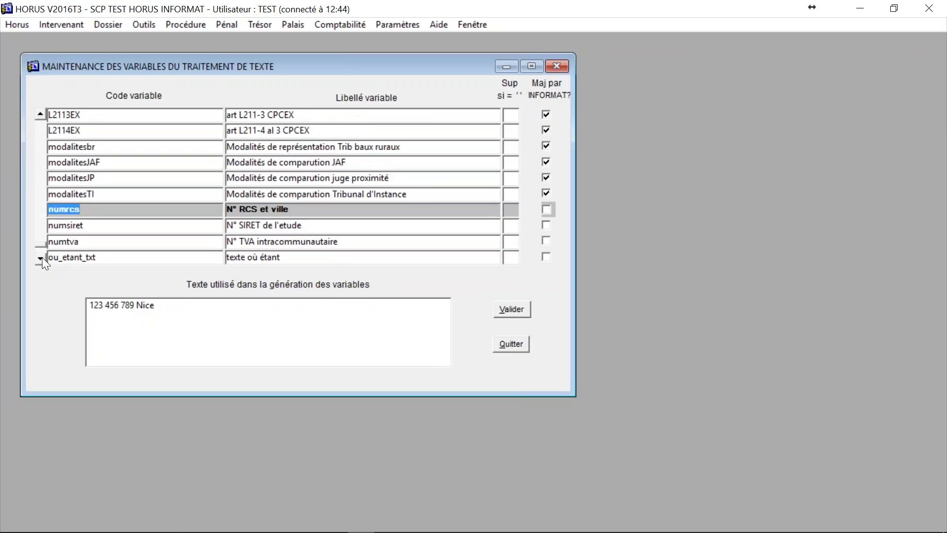
click(85, 225)
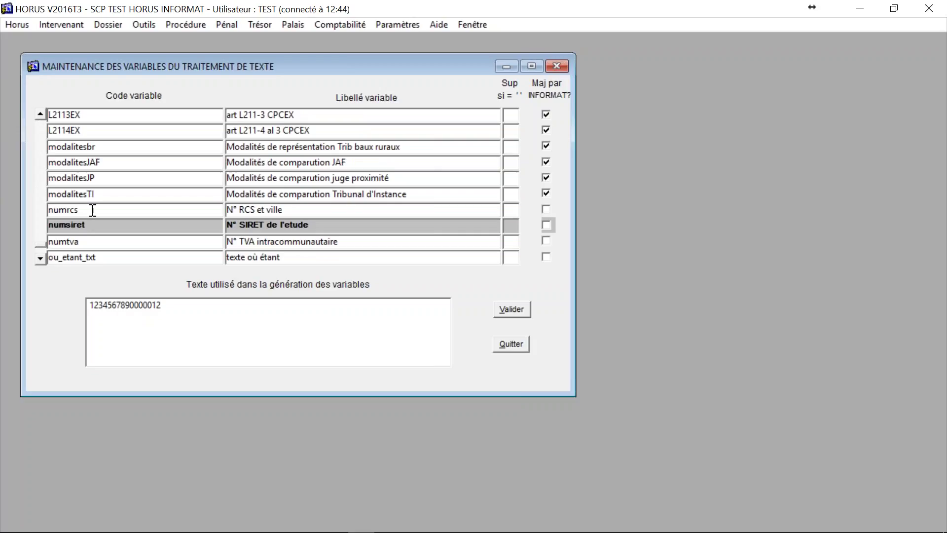
click(92, 210)
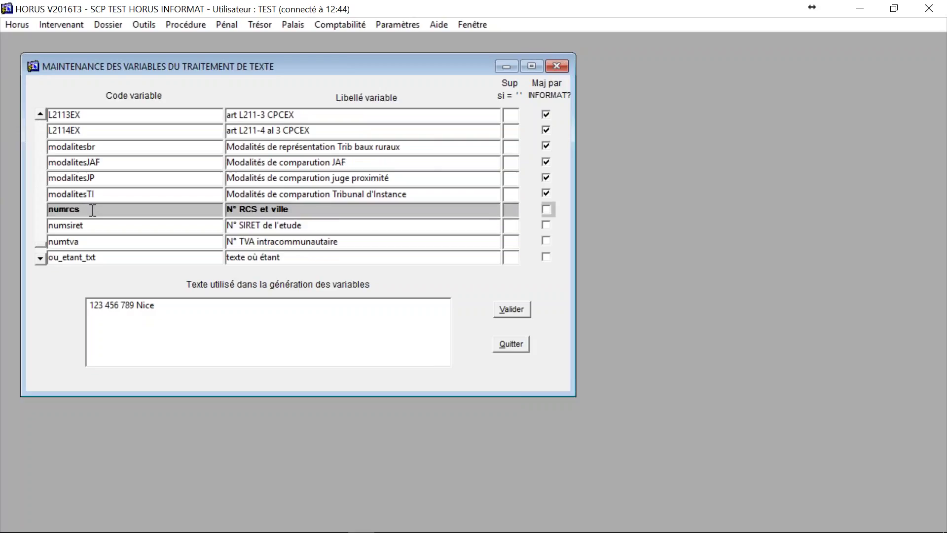
click(87, 225)
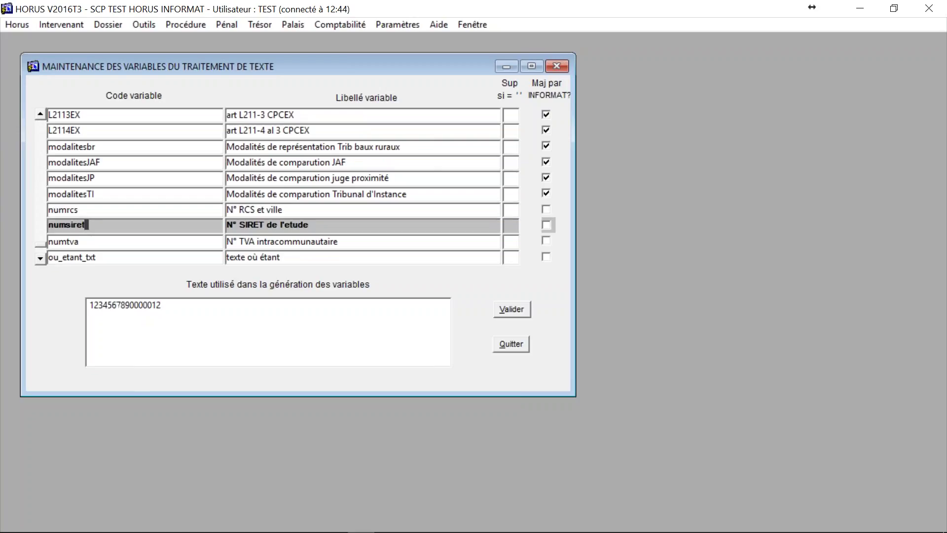
click(91, 245)
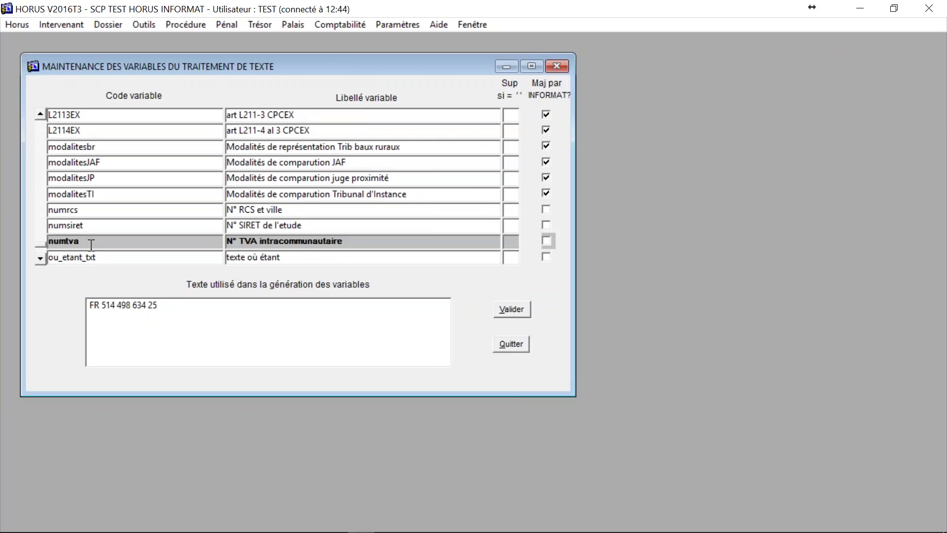
Step: Examine the closing formulas in poli_autre, poli_cre and poli_deb, and the prosecutor's address text in parquet_pen
click(41, 257)
scroll(84, 174, down, 6)
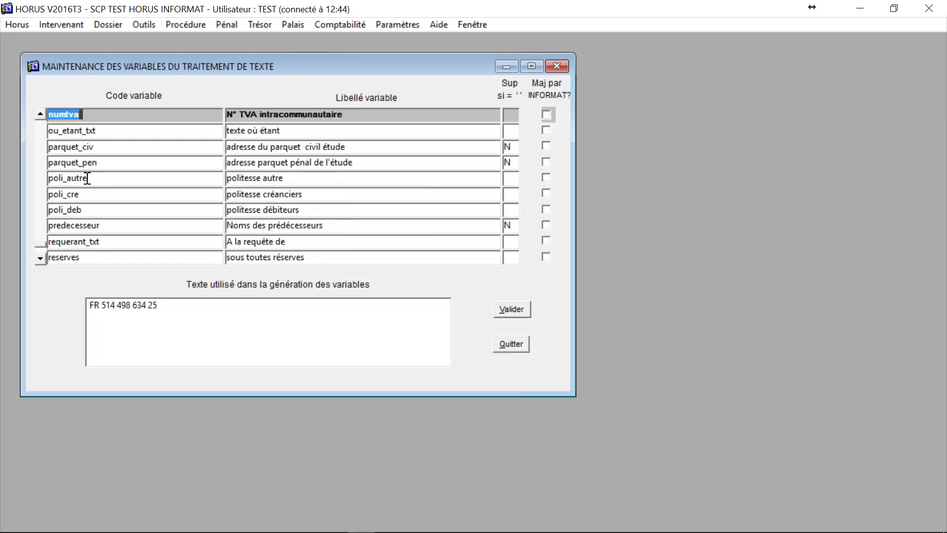
click(88, 179)
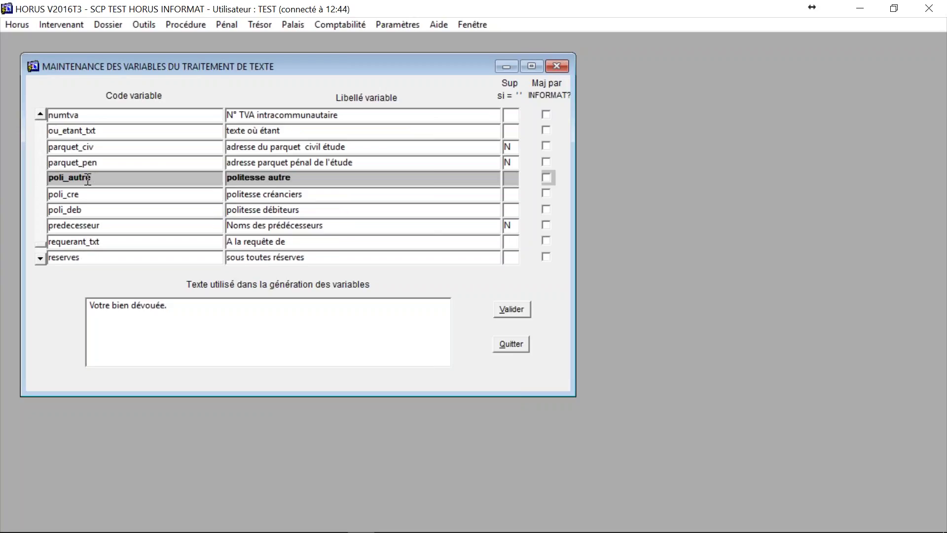
key(Down)
key(Down)
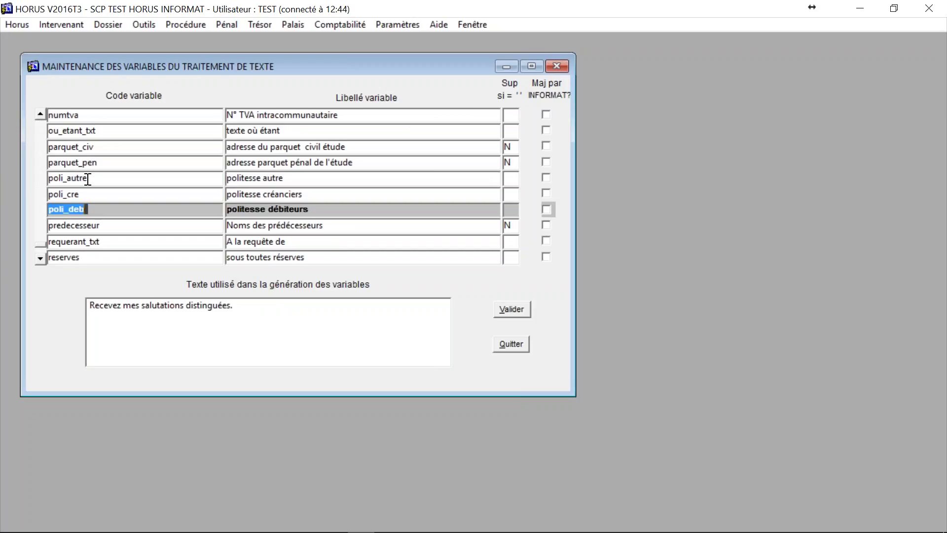
key(Up)
key(Up)
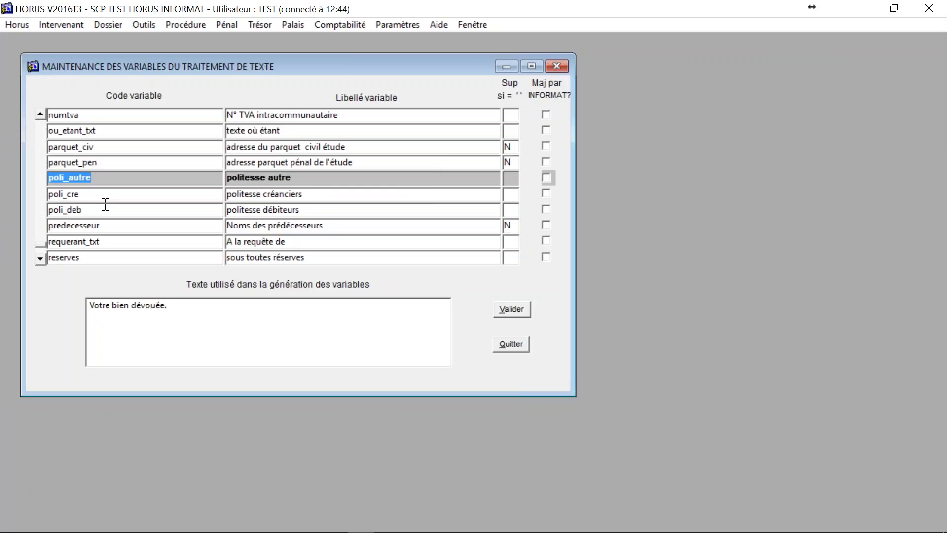
click(64, 162)
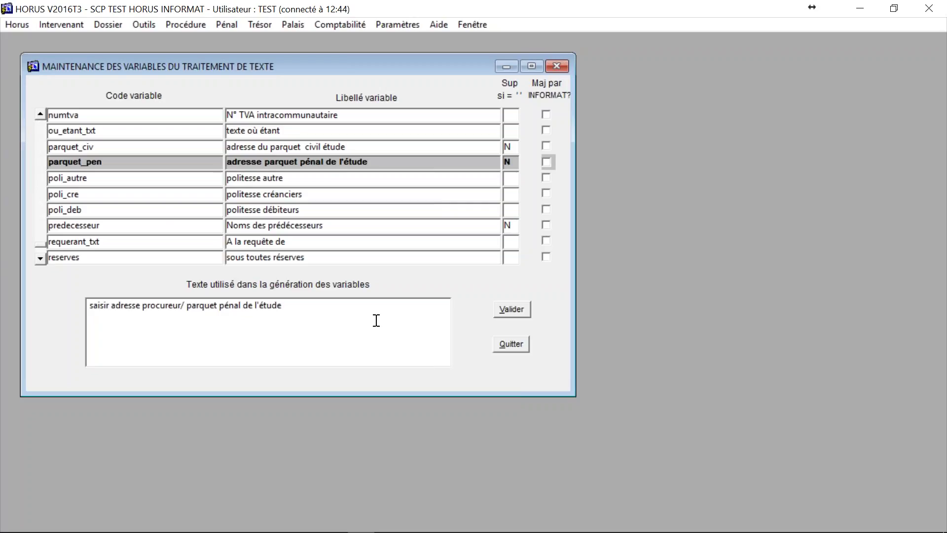
Step: Check the texts of the variables poli_cre, predecesseur, requerant_txt and reserves
click(119, 192)
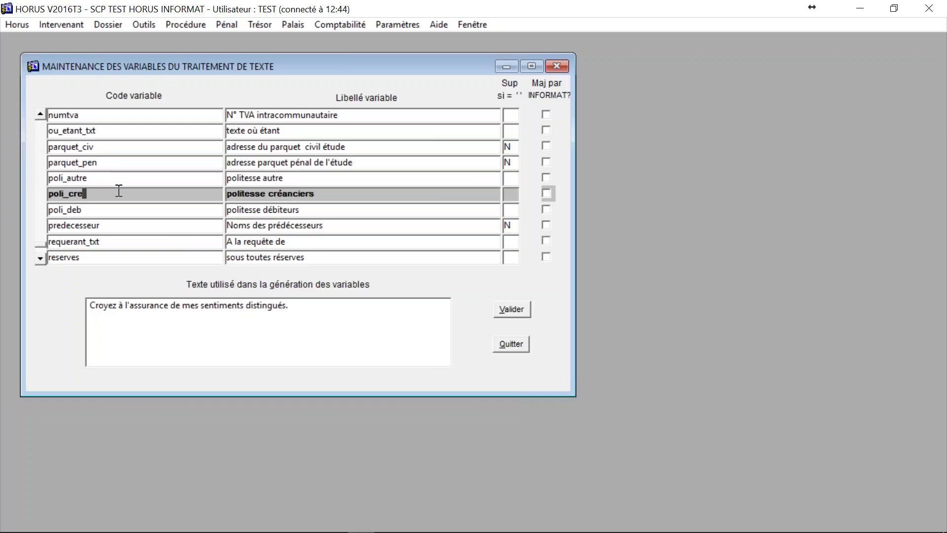
key(Down)
key(Down)
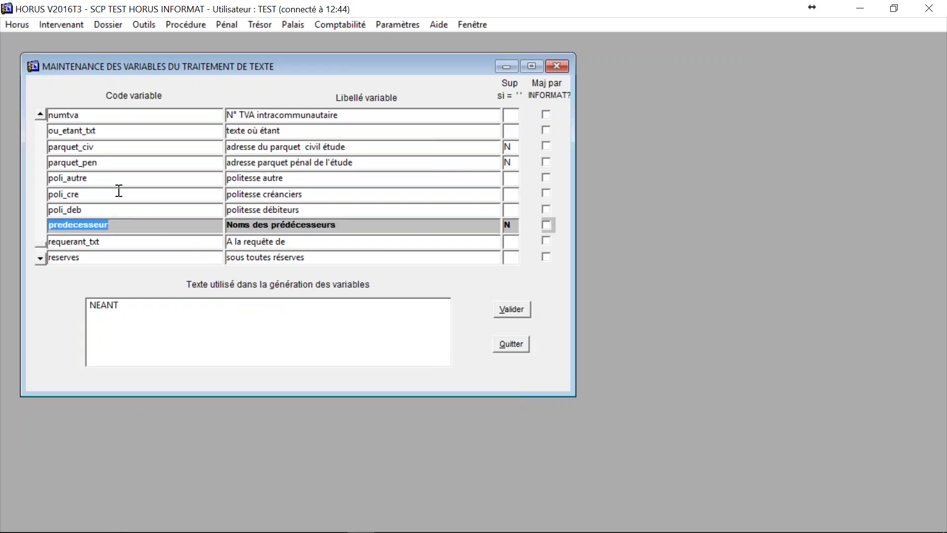
key(Down)
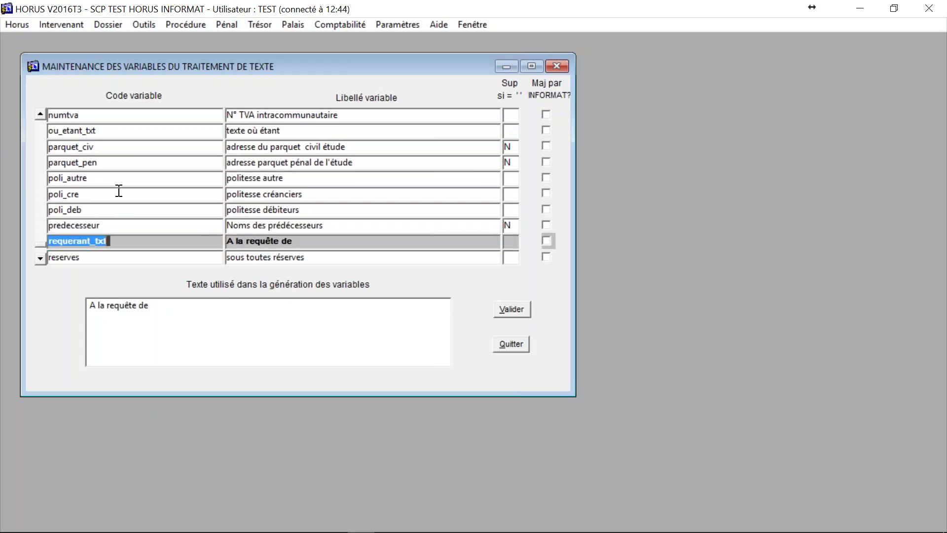
key(Down)
key(Up)
key(Down)
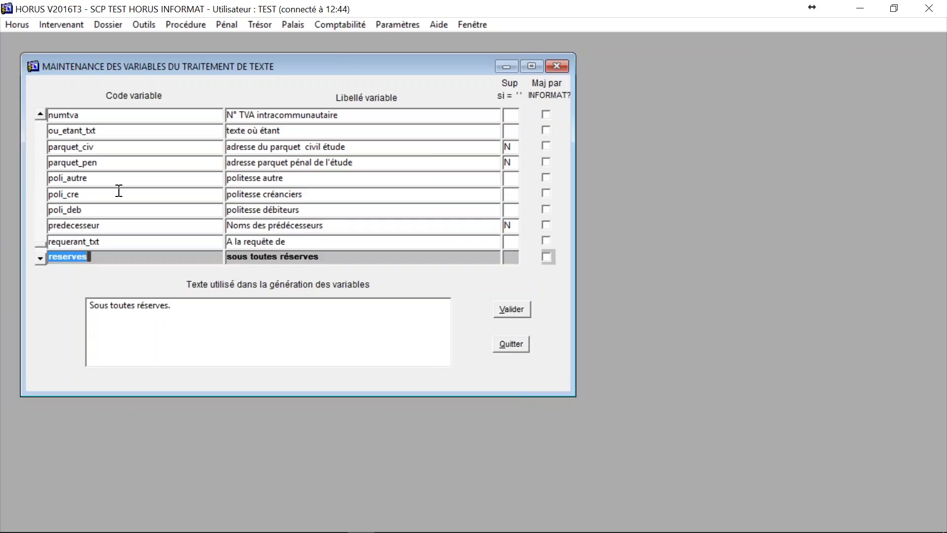
key(Up)
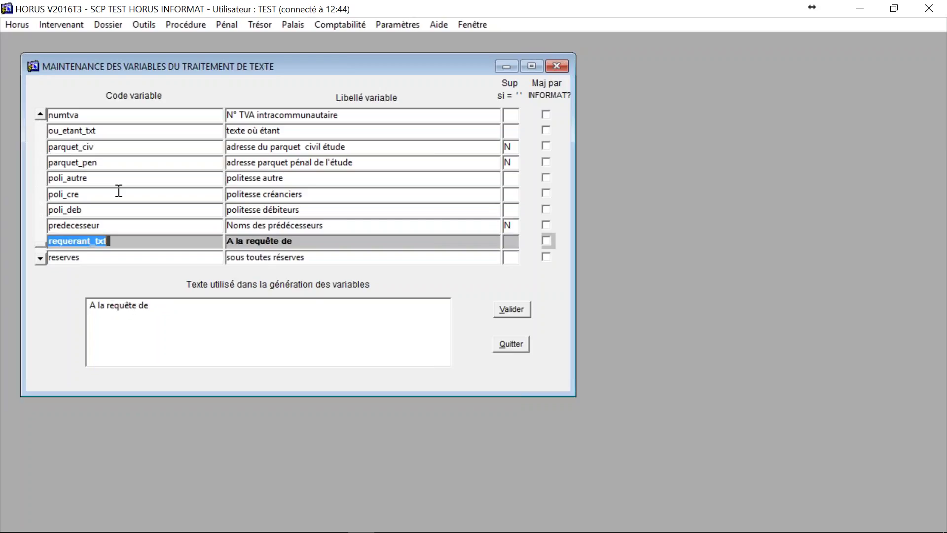
key(Down)
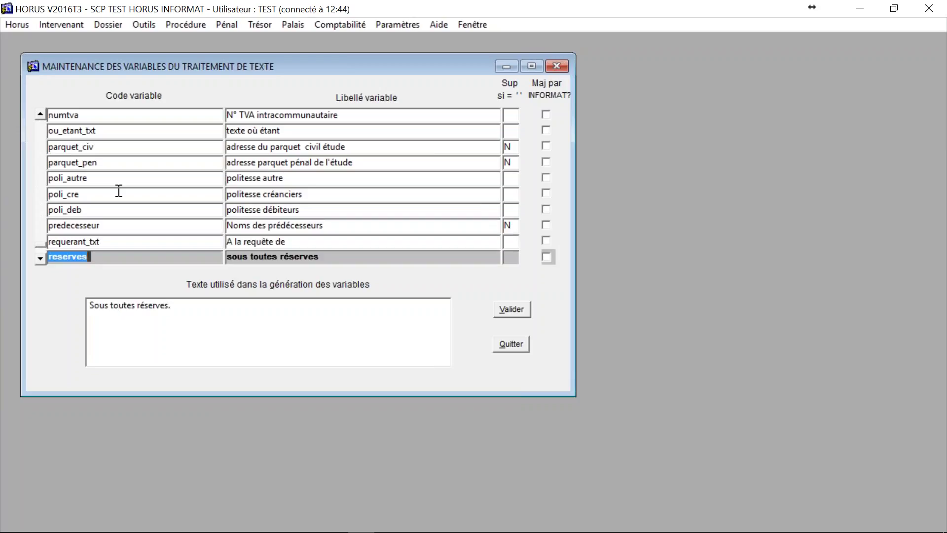
Step: Clear the generated text of the reserves variable (sous toutes réserves), leaving it empty
click(39, 259)
click(39, 259)
click(39, 259)
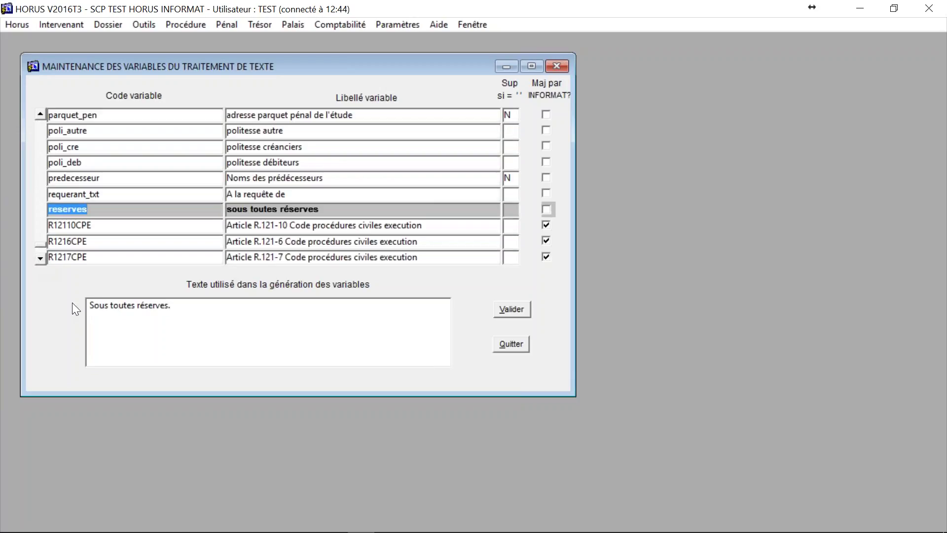
click(178, 309)
drag(179, 310, 9, 310)
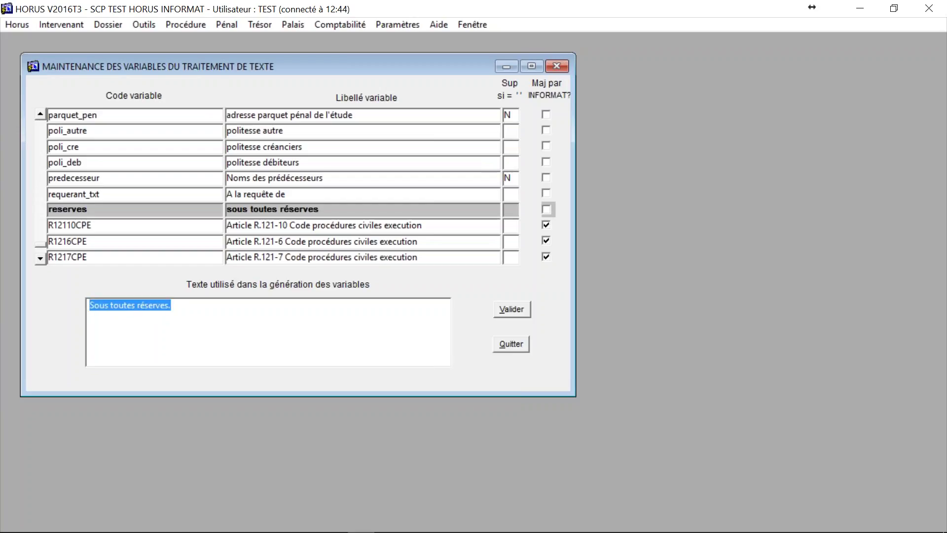
key(Delete)
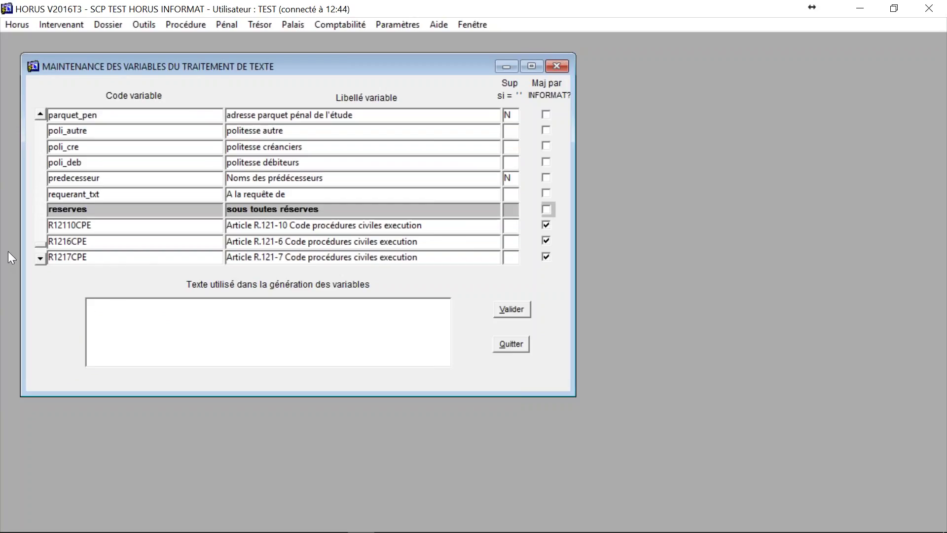
Step: Examine the legal-article variables from R12110CPE through the Code du Travail articles to R5326EX
click(40, 259)
click(41, 259)
click(40, 259)
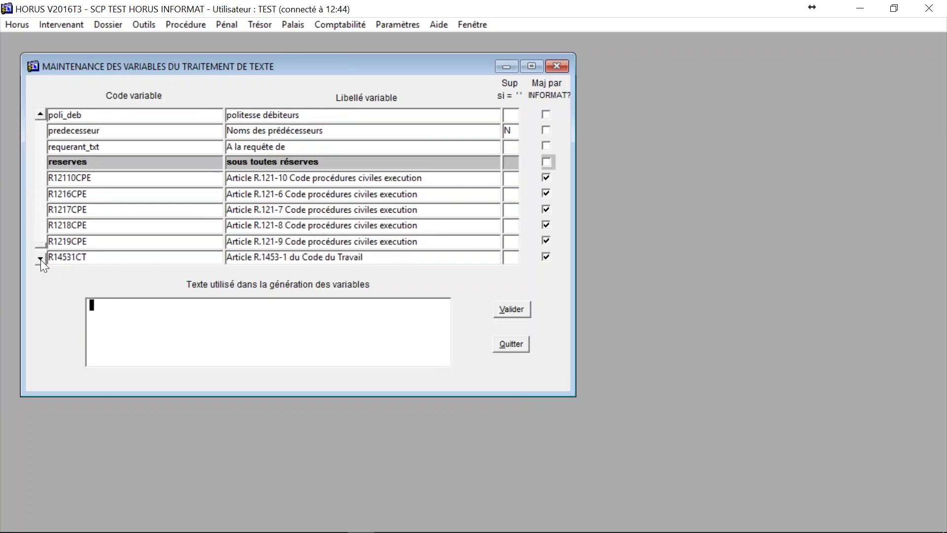
click(41, 260)
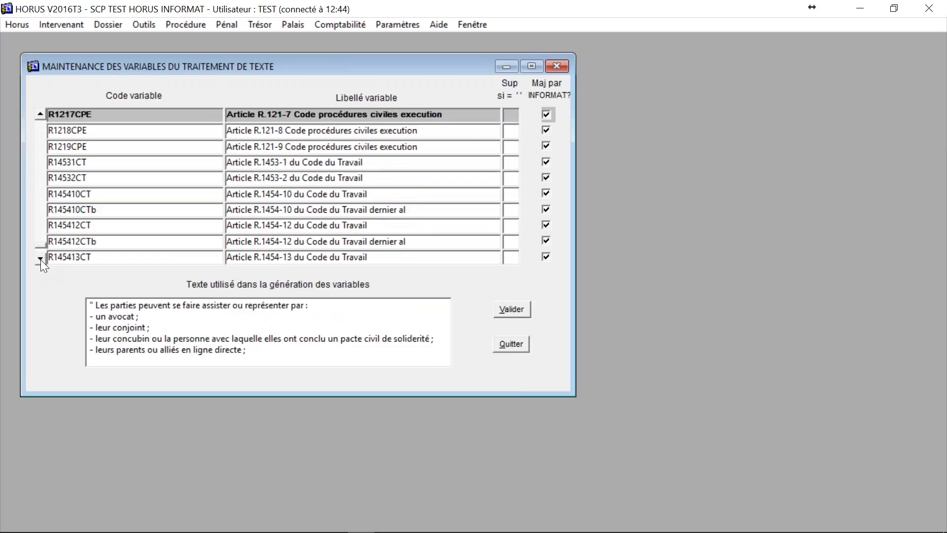
click(40, 259)
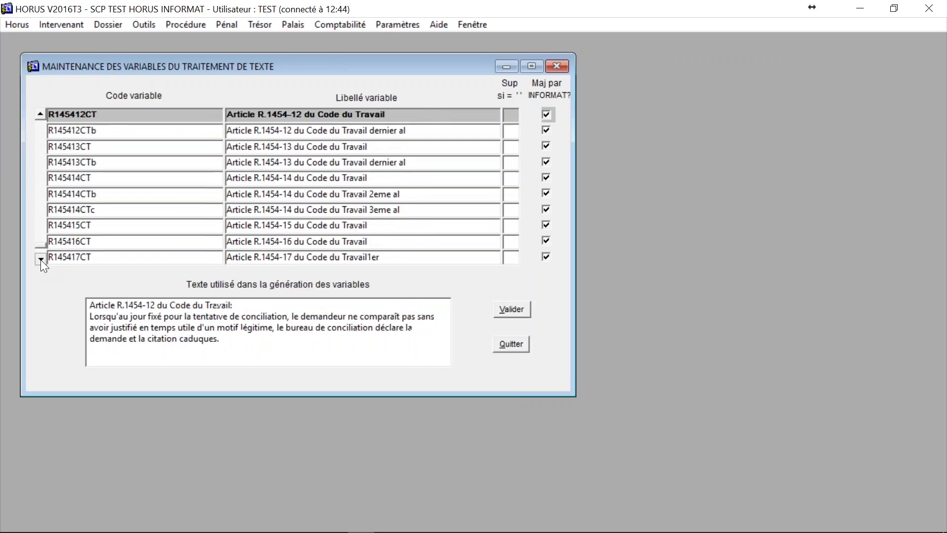
click(40, 260)
click(40, 260)
click(68, 243)
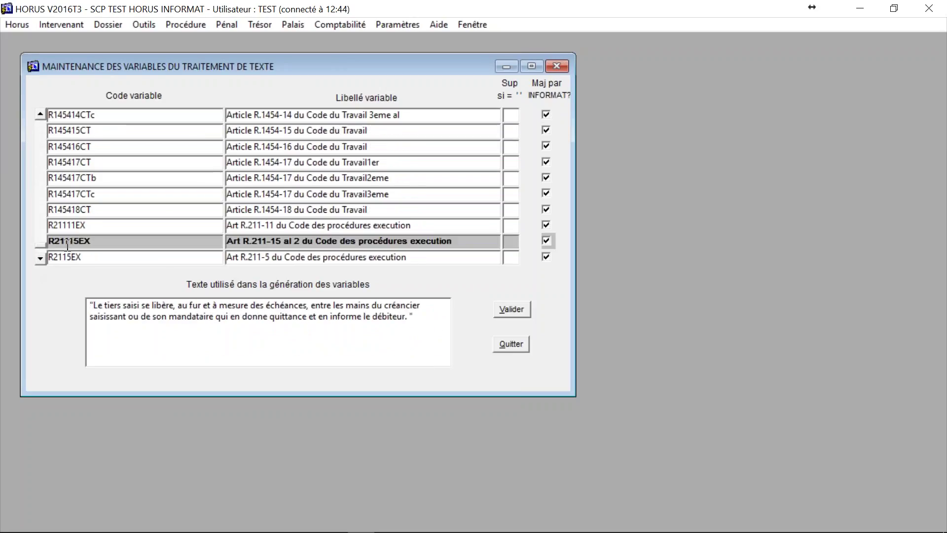
key(Down)
key(Down)
key(Down)
key(Down)
key(Down)
key(Down)
key(Down)
key(Down)
key(Down)
key(Down)
key(Down)
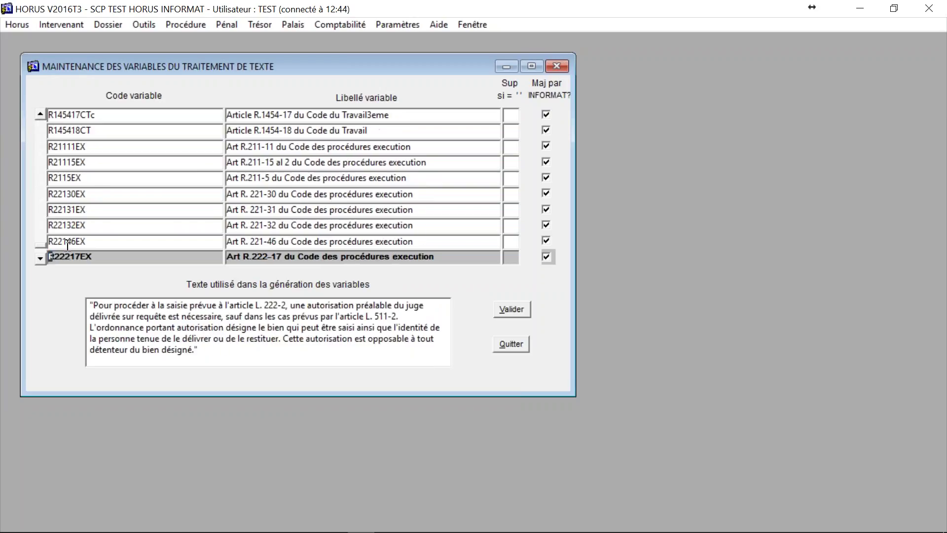
key(Down)
key(Down)
key(Down)
key(Down)
key(Down)
key(Down)
key(Down)
key(Down)
key(Down)
key(Down)
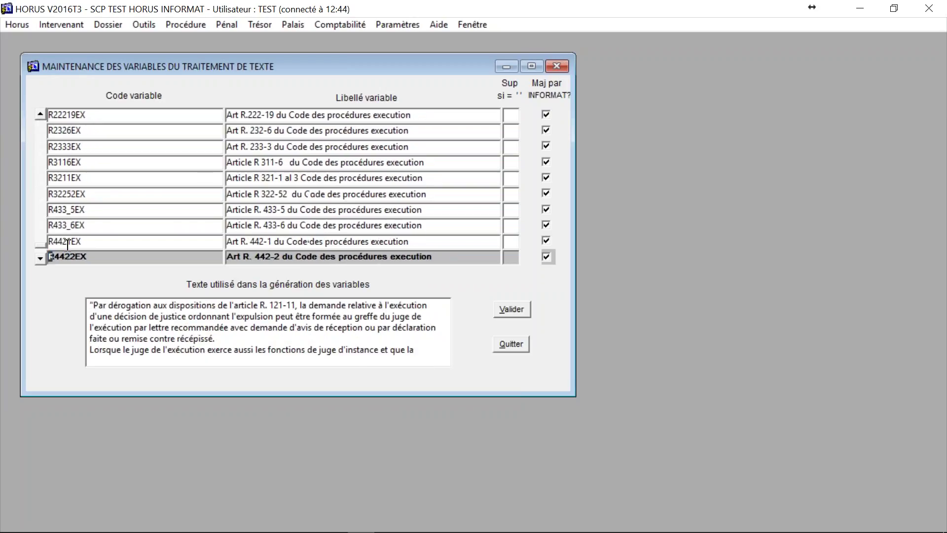
key(Down)
key(Down)
key(Down)
key(Down)
key(Down)
key(Down)
key(Down)
key(Down)
key(Down)
key(Down)
key(Down)
Step: Check the SCT number variable sct, the tariff decree reference tarif_decret_txt1 and the payment notice TOUTPAIEMENT
key(Down)
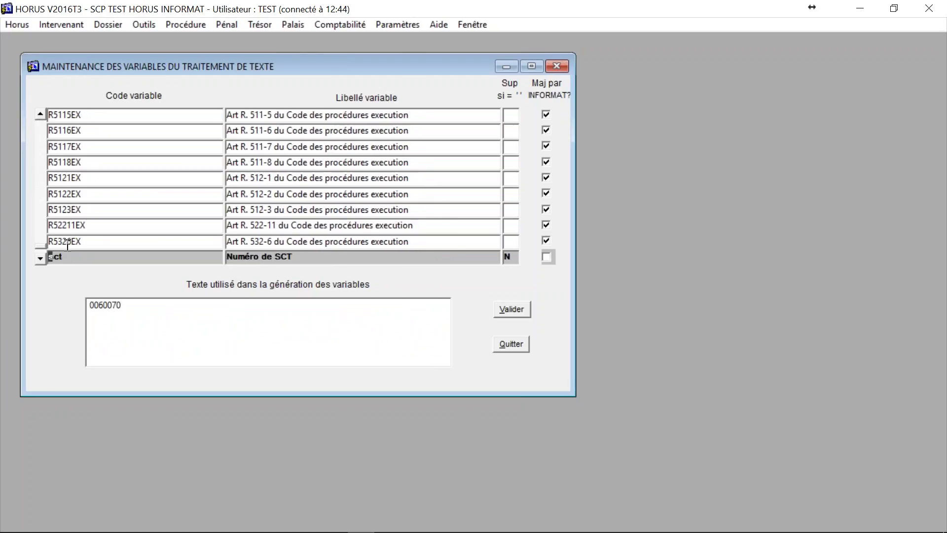
key(Up)
key(Down)
key(Down)
key(Down)
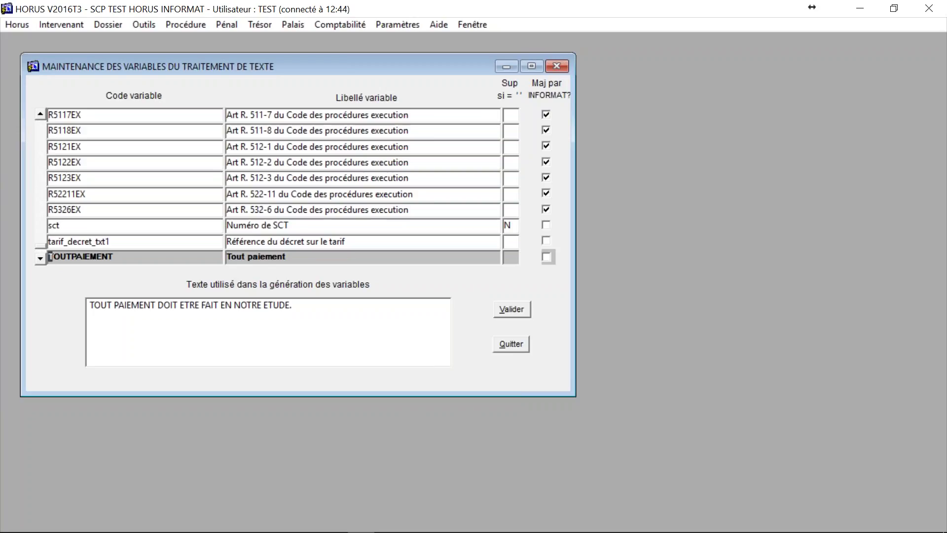
Step: Examine the envelope label texts in typpliA, typpliH, typpliJ and typpliN
key(Down)
key(Down)
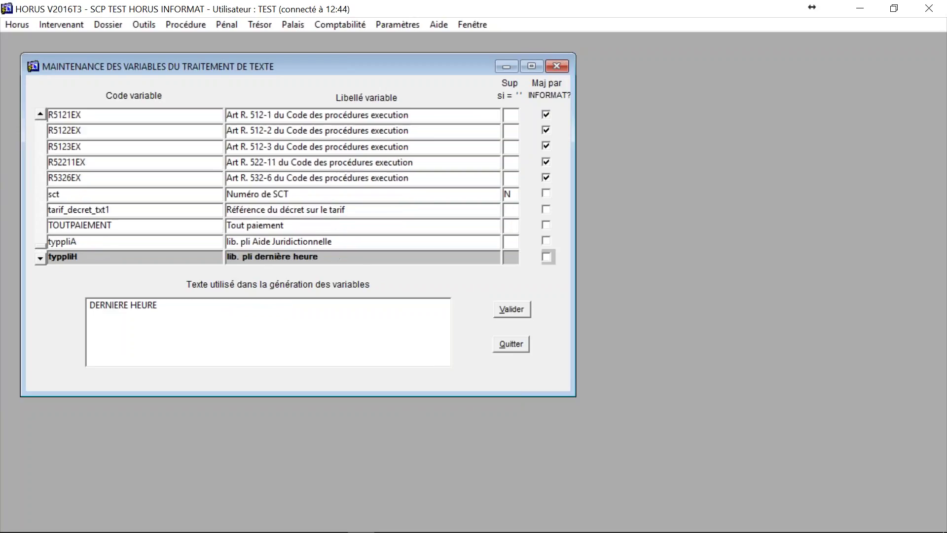
key(Down)
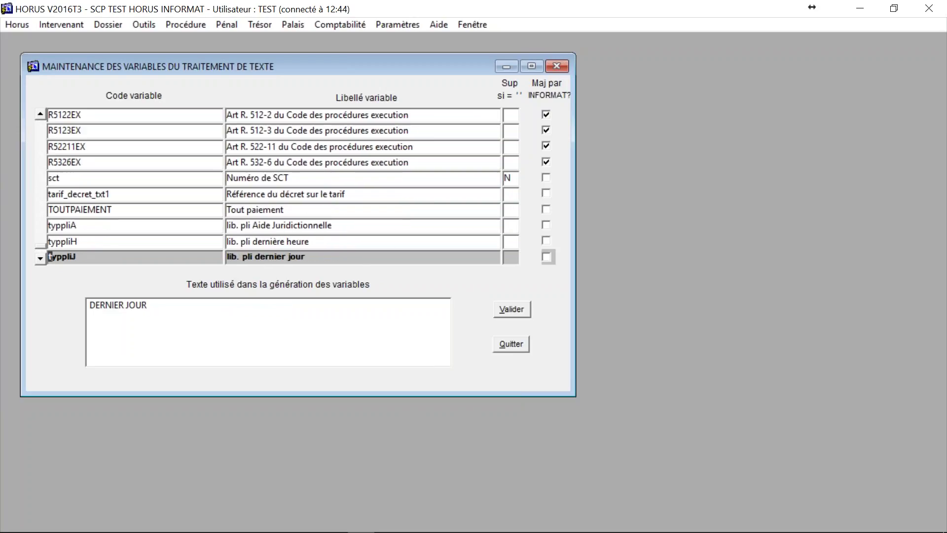
key(Up)
key(Down)
key(Up)
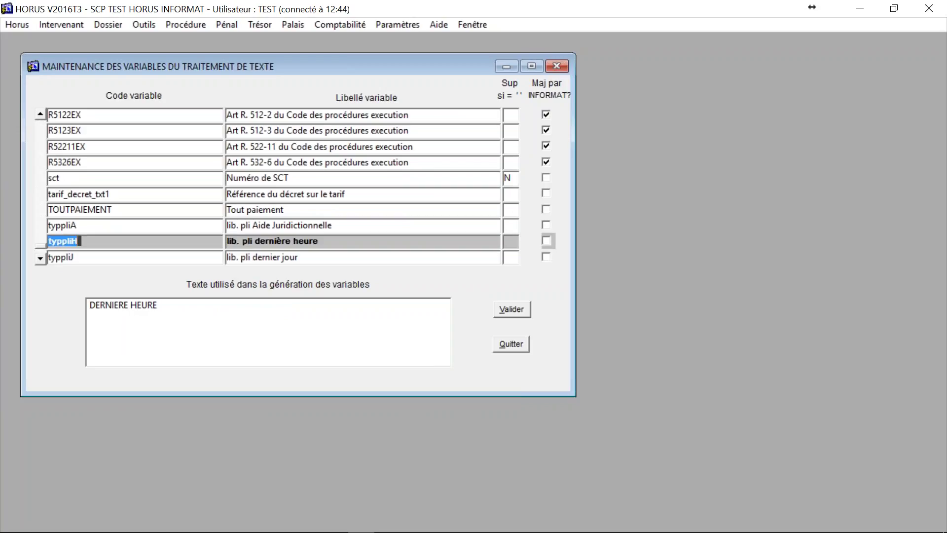
key(Down)
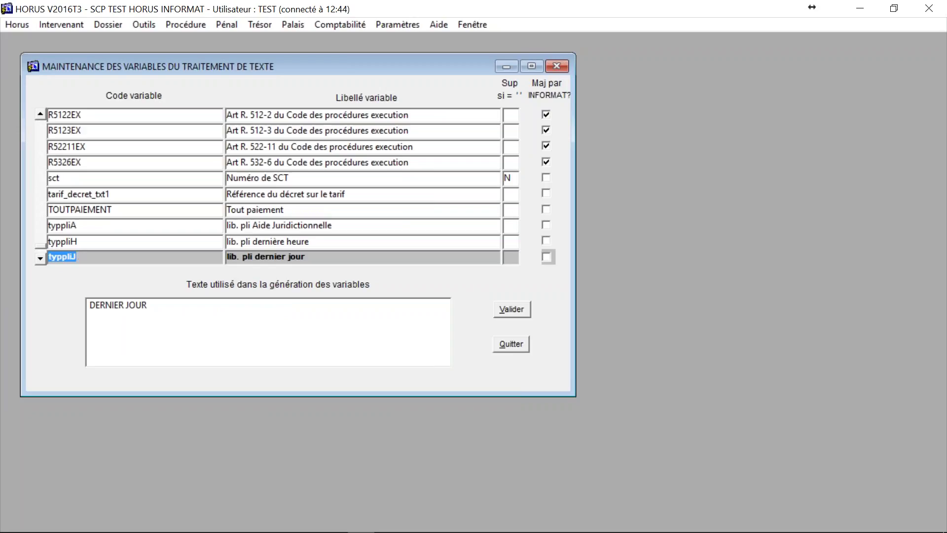
key(Down)
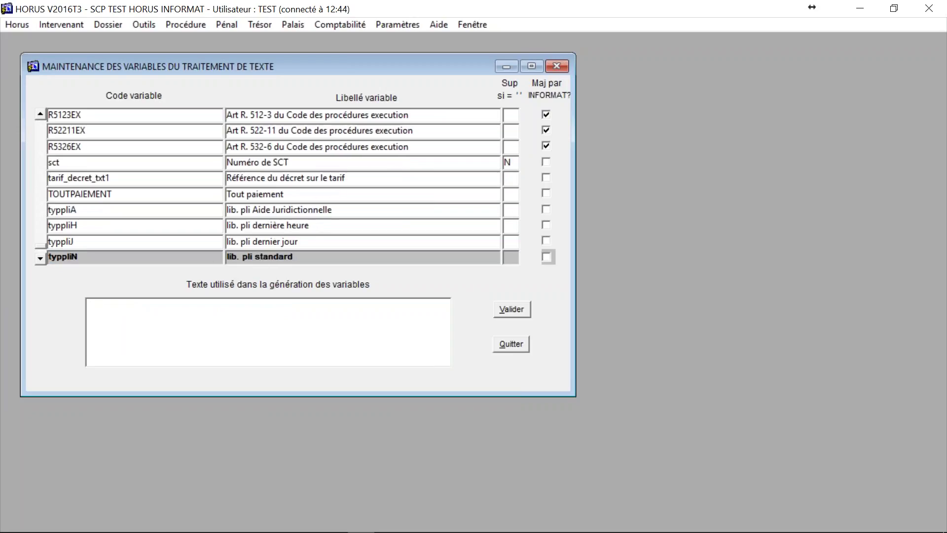
Step: Check the office's city in ville_etude and the wording of the visa variable
key(Down)
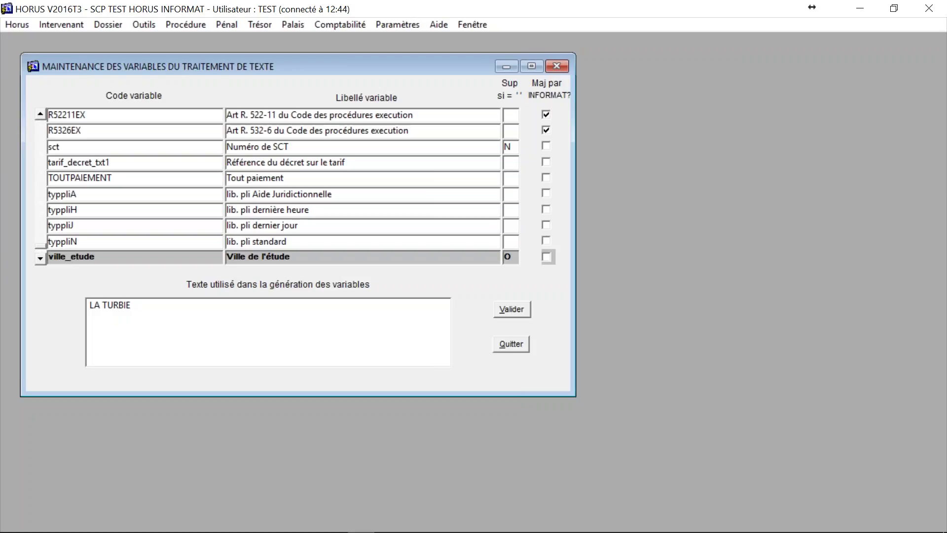
key(Down)
key(Up)
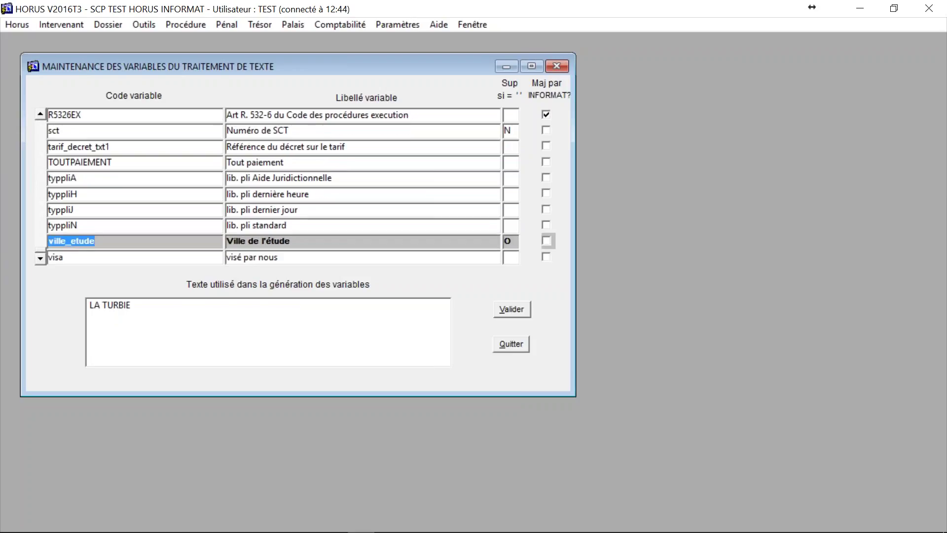
key(Down)
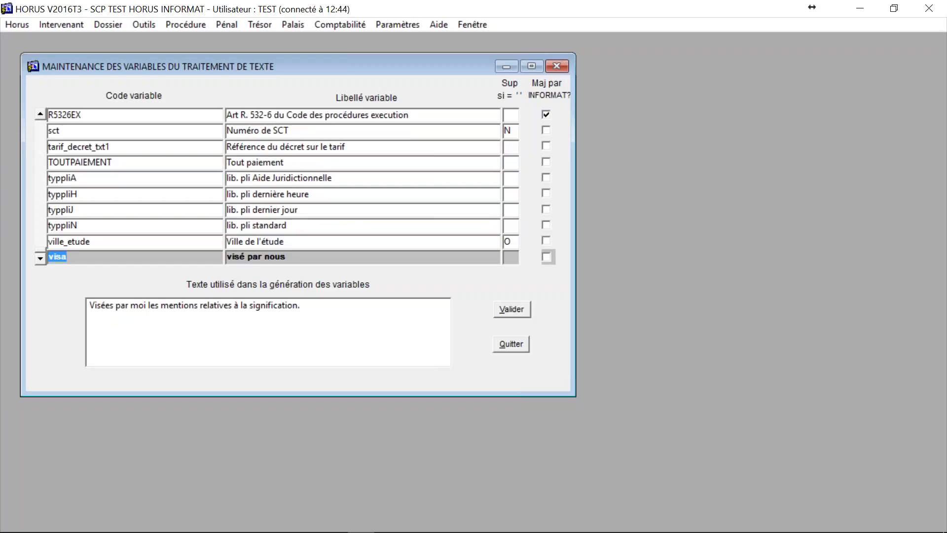
key(Down)
key(Up)
Step: Go back up through the variable list from typpliH to the accountant's name-and-address variable expertcomptable
click(188, 196)
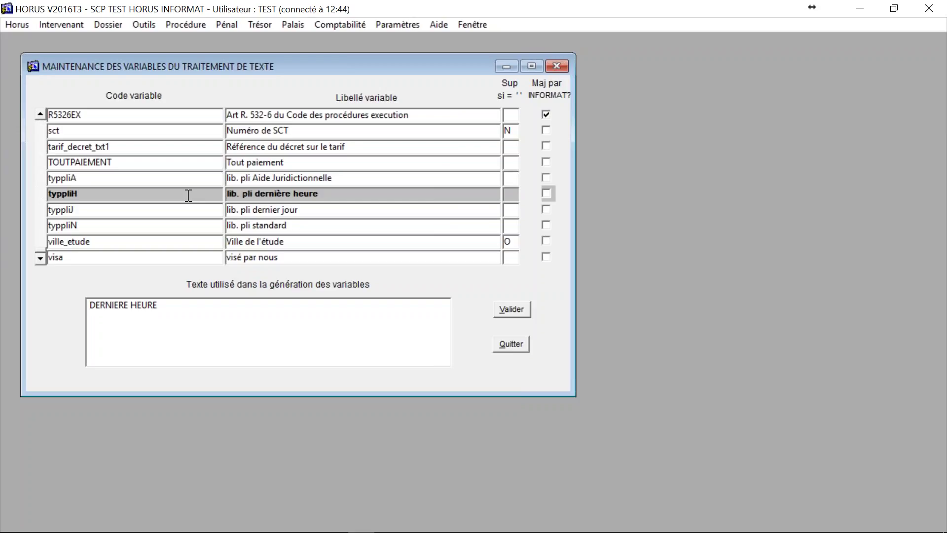
key(Up)
key(Up)
key(Up)
key(Up)
key(Up)
key(Up)
key(Up)
key(Up)
key(Up)
key(Up)
key(Up)
key(Up)
key(Up)
key(Up)
key(Up)
key(Up)
key(Up)
key(Up)
key(Up)
key(Up)
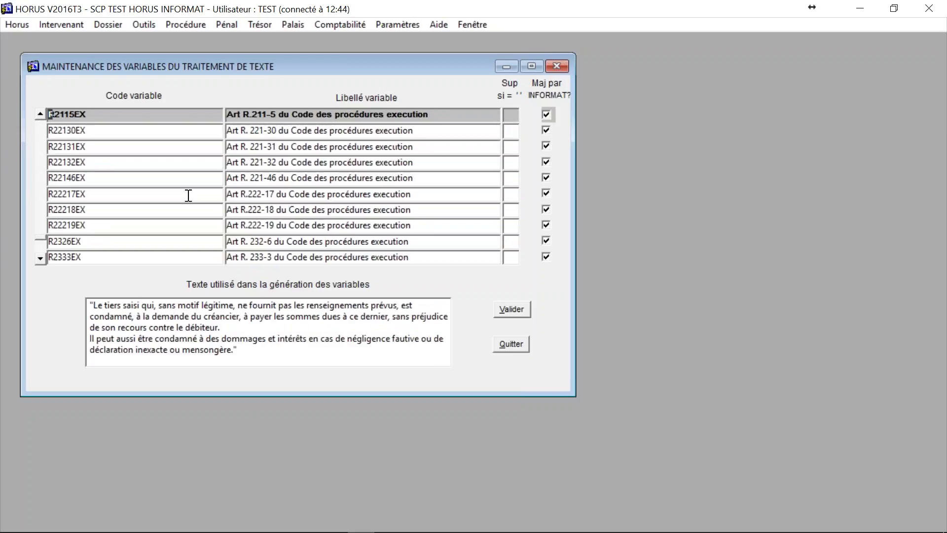
key(Up)
key(Up)
key(Up)
key(Up)
key(Up)
key(Up)
key(Up)
key(Up)
key(Up)
key(Up)
key(Up)
key(Up)
key(Up)
key(Up)
key(Up)
key(Up)
key(Up)
key(Up)
key(Up)
key(Up)
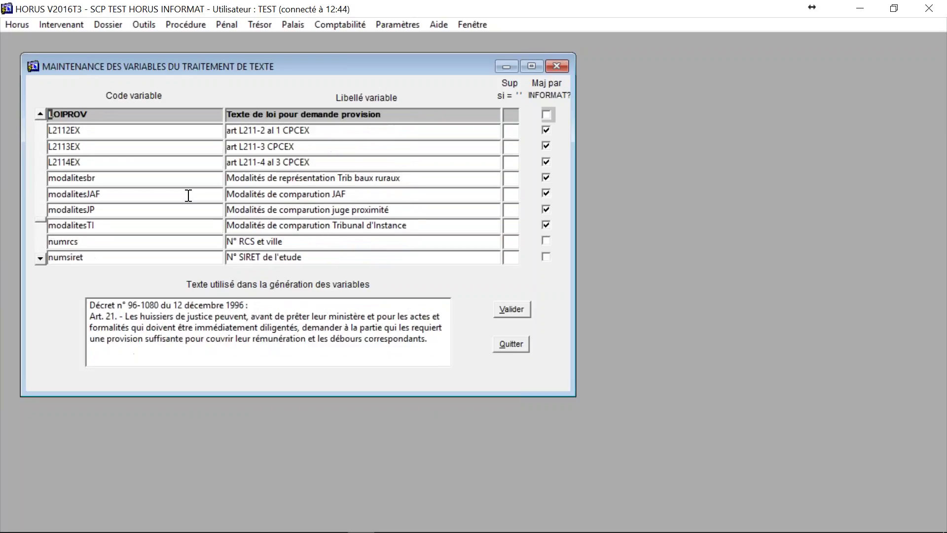
key(Up)
key(Up)
key(Up)
key(Up)
key(Up)
key(Up)
key(Up)
key(Up)
key(Up)
key(Up)
key(Up)
key(Up)
key(Up)
key(Up)
key(Up)
key(Up)
key(Up)
key(Up)
key(Up)
key(Up)
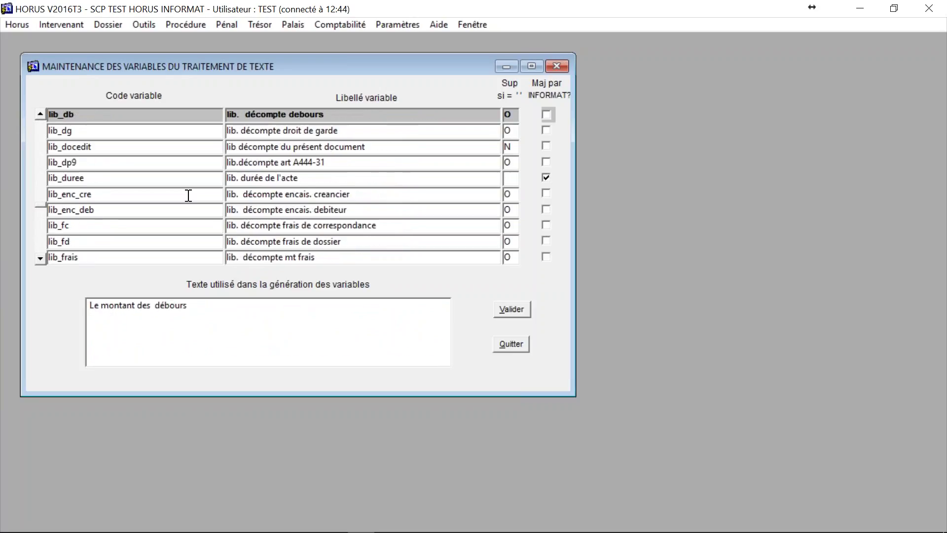
key(Up)
key(Up)
key(Up)
key(Up)
key(Up)
key(Up)
key(Up)
key(Up)
key(Up)
key(Up)
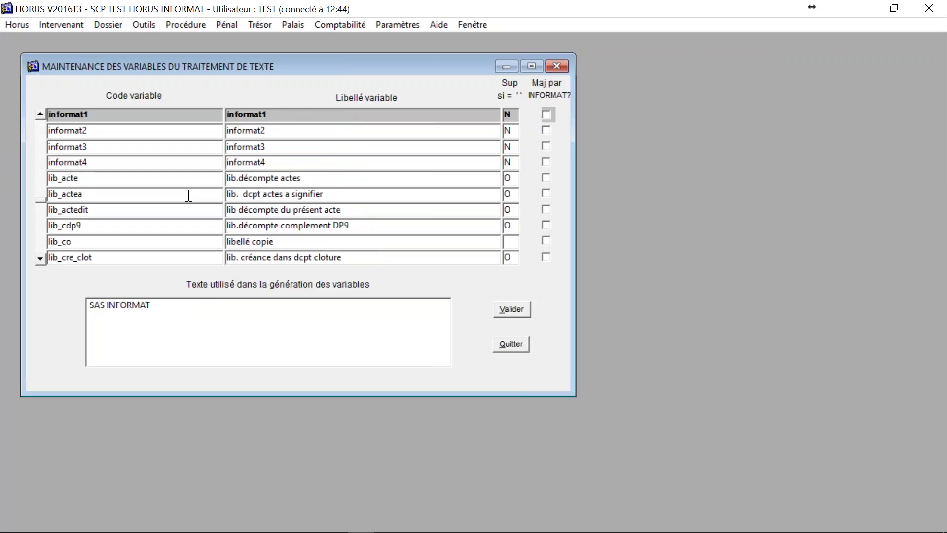
key(Up)
key(Up)
key(Up)
key(Up)
key(Up)
key(Up)
key(Up)
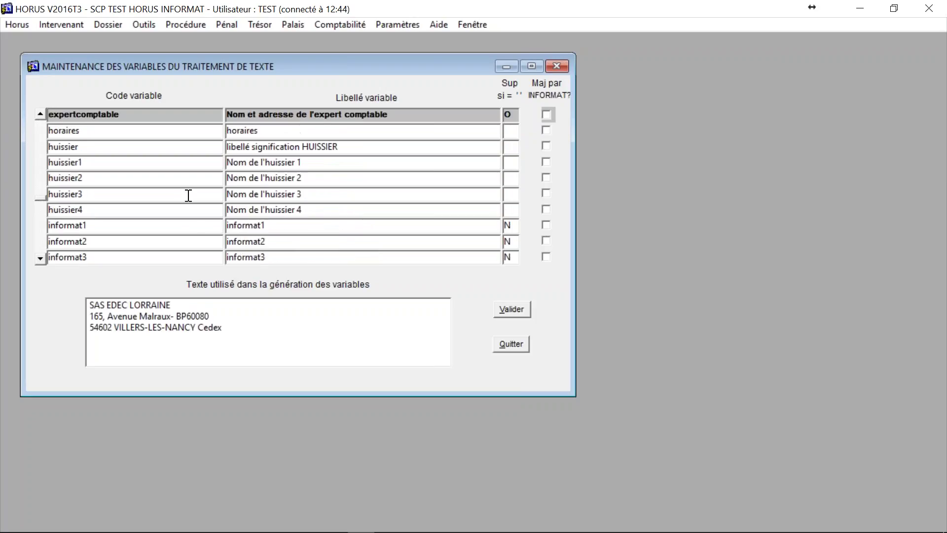
Step: Go back up the variable list to etude11 and check the office's one-line name and address
key(Up)
key(Up)
key(Up)
key(Up)
key(Up)
key(Up)
key(Up)
key(Up)
key(Up)
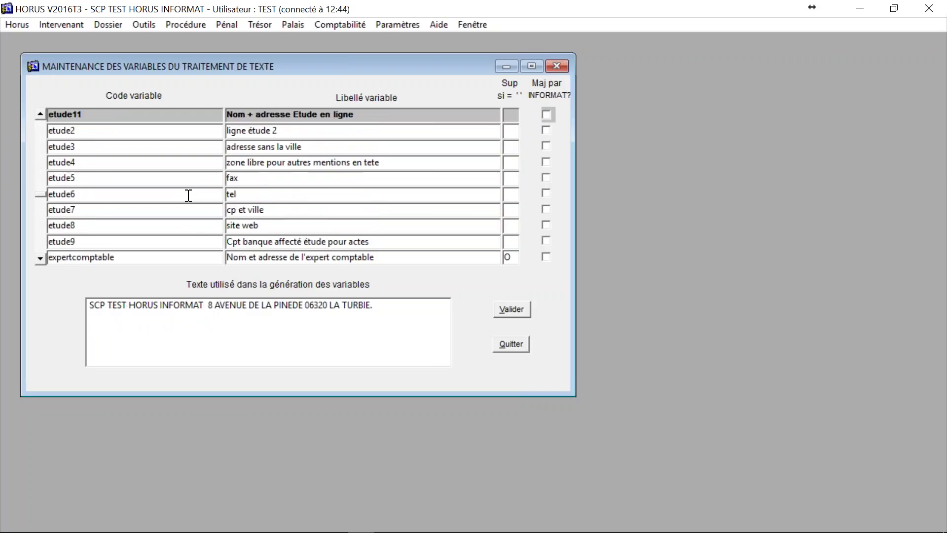
key(Up)
key(Down)
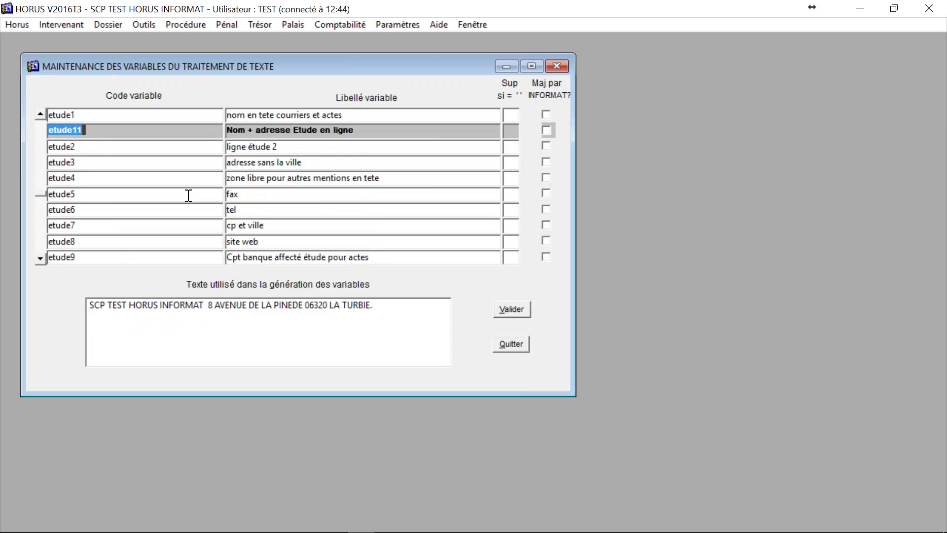
Step: Check the texts of the office's second line etude2 and its address without the city, etude3
click(119, 147)
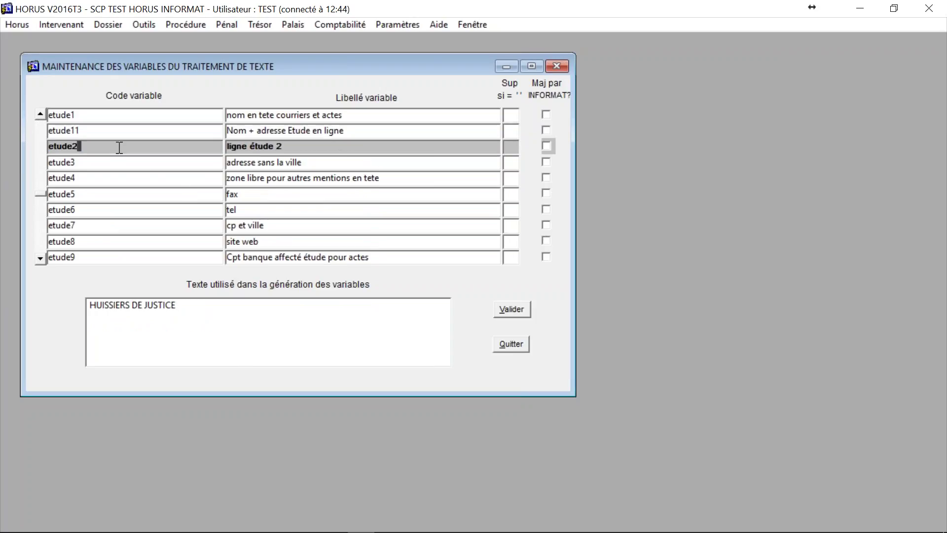
click(194, 309)
key(shift+Home)
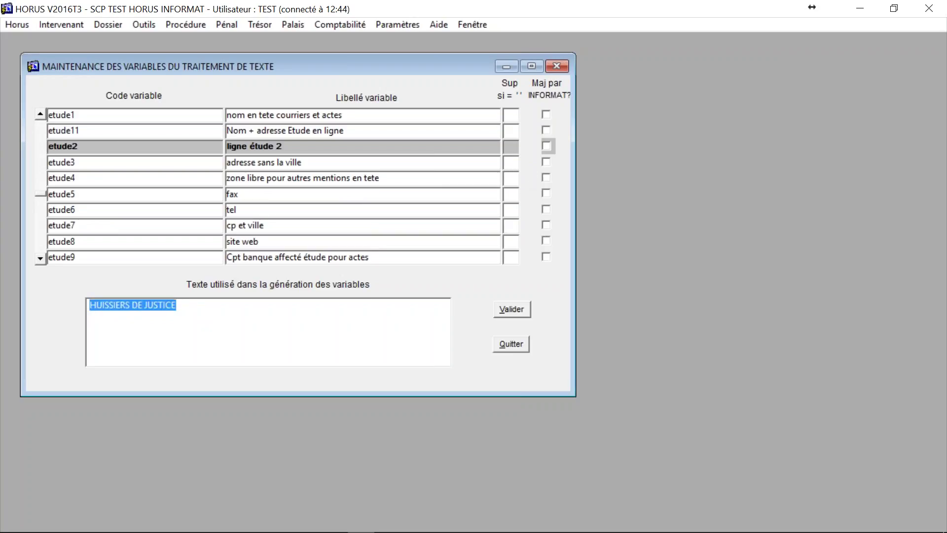
click(96, 162)
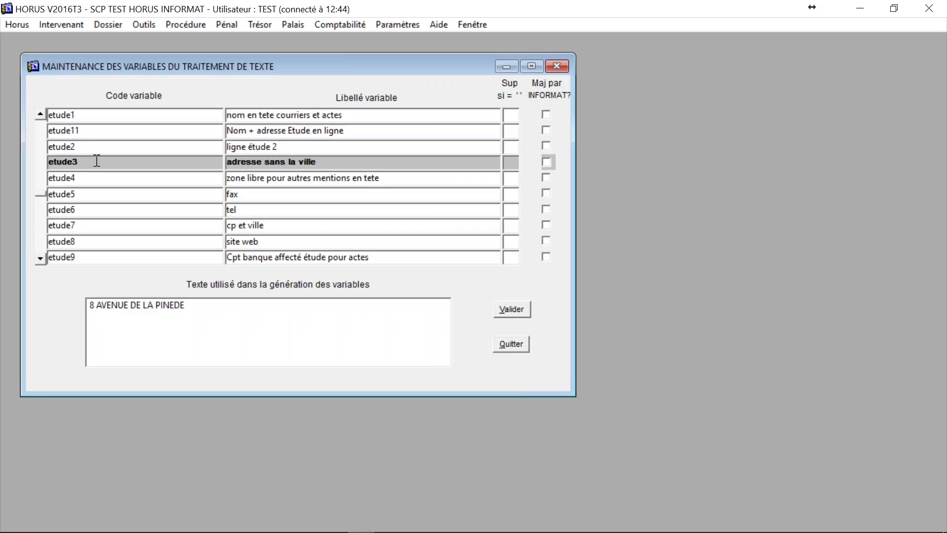
key(Up)
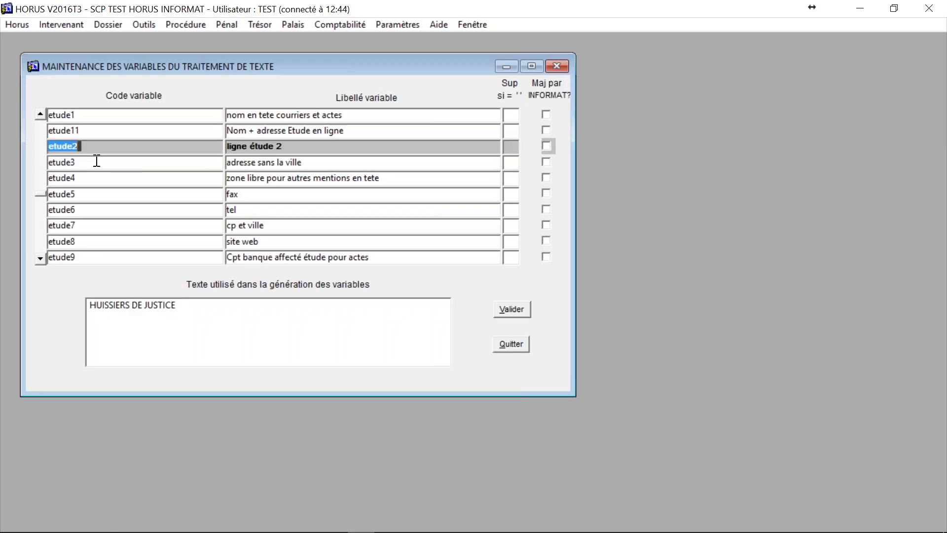
Step: Review the office variables from ETUDESPECIF down through etude1, etude11 and etude3 to the fax variable etude5
key(Up)
key(Up)
key(Up)
key(Up)
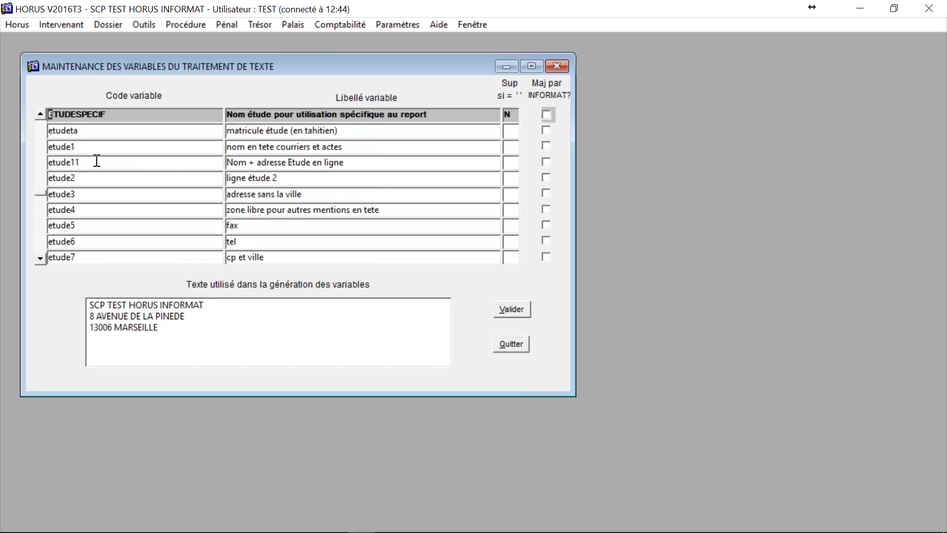
key(Down)
key(Down)
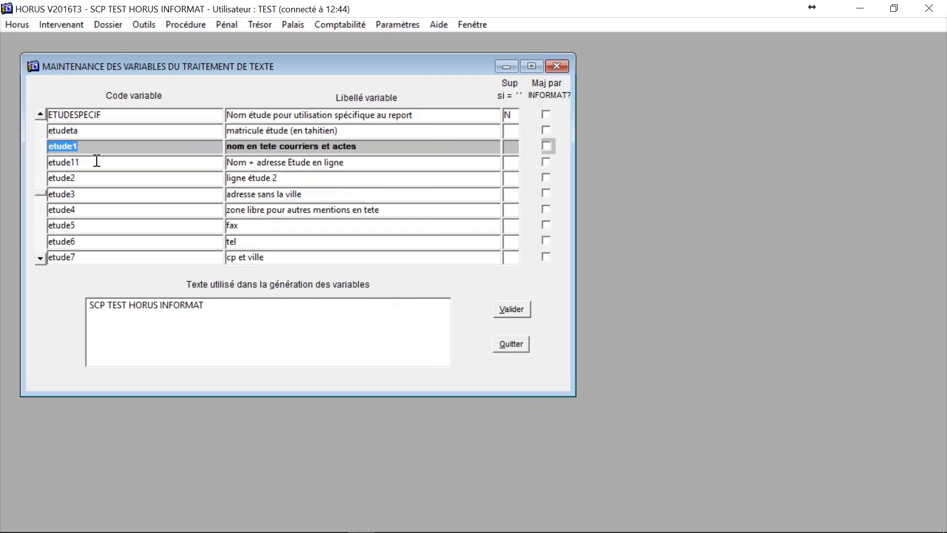
key(Down)
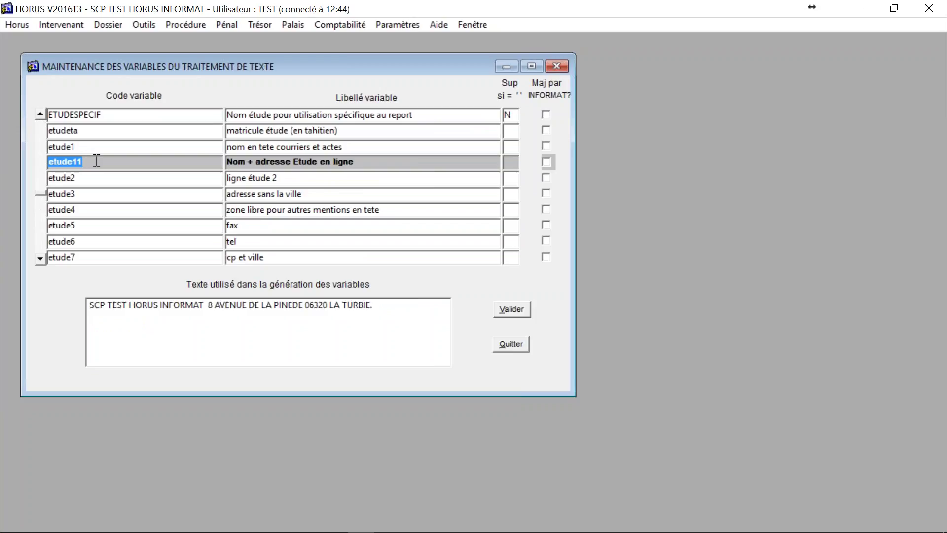
key(Down)
key(Down)
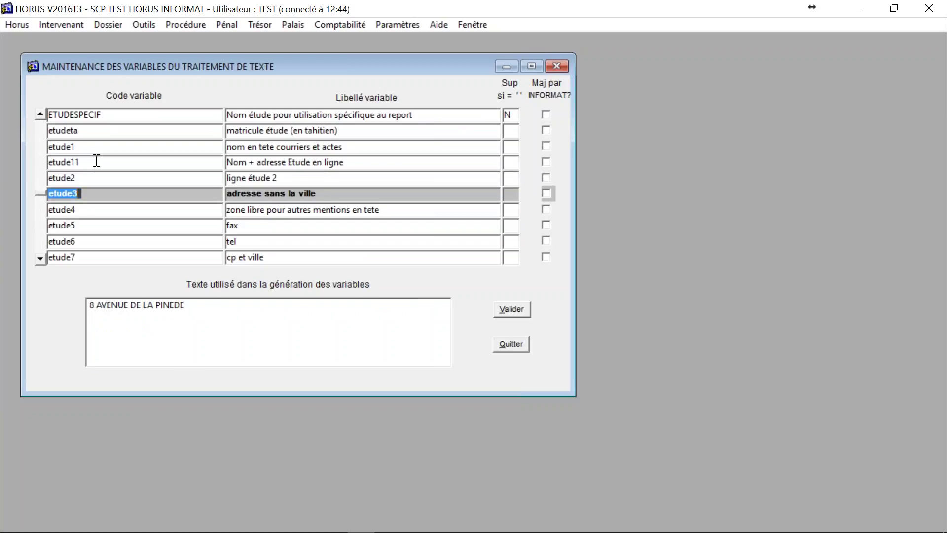
key(Down)
key(Down)
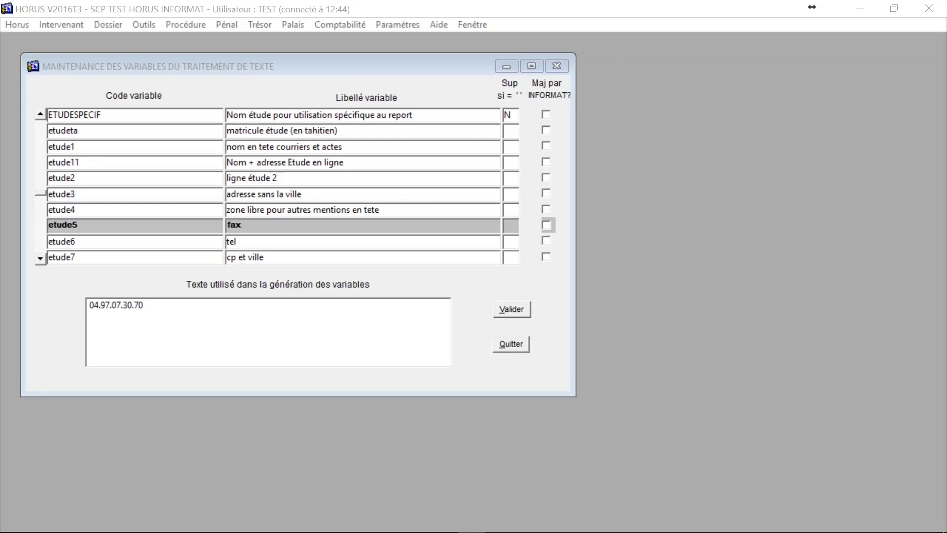
Step: Examine the invoice reminder templates from dcpt_relance_fact_totf up to dcpt_relance_fact_md
click(285, 202)
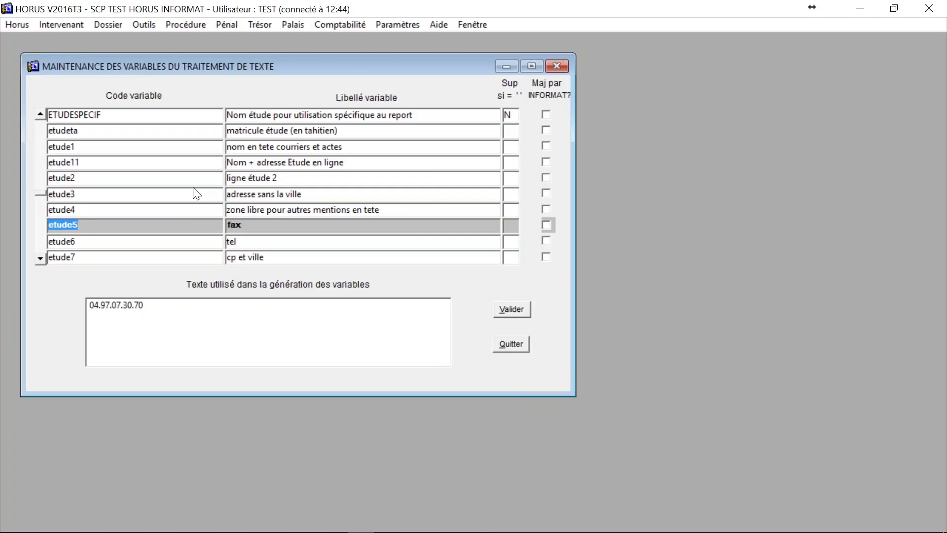
scroll(193, 187, up, 15)
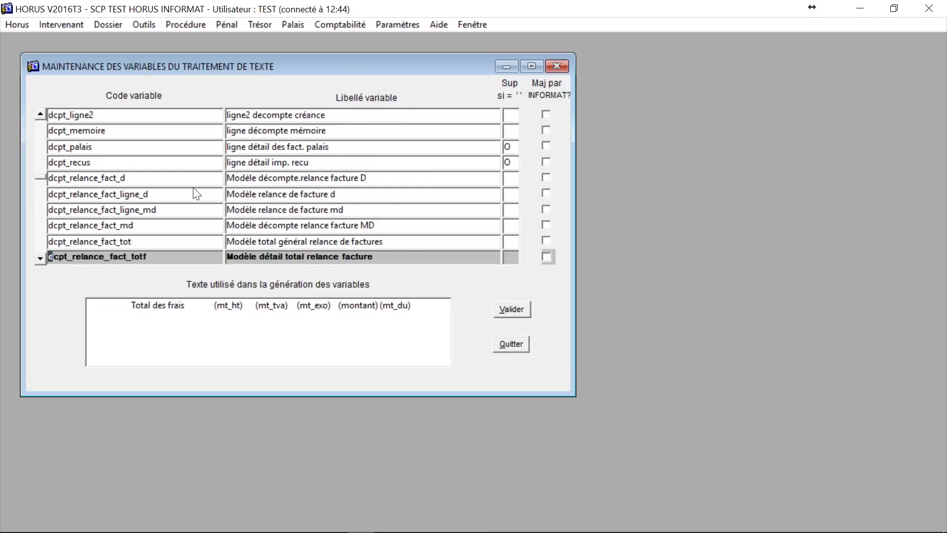
key(Up)
key(Up)
key(Up)
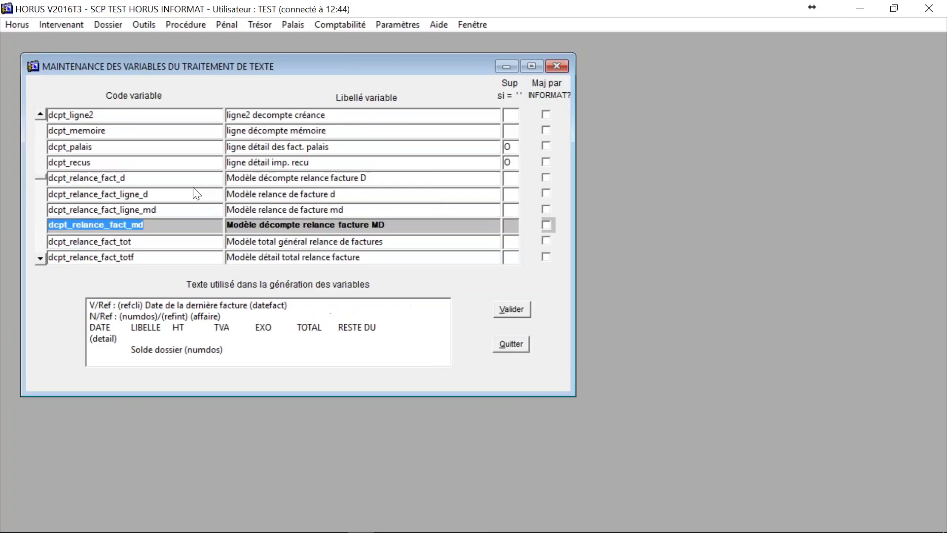
Step: Continue up the statement variables through dcpt_ligne1 to the interest line dcpt_intlegpa
key(Up)
key(Up)
key(Up)
key(Up)
key(Up)
key(Up)
key(Up)
key(Up)
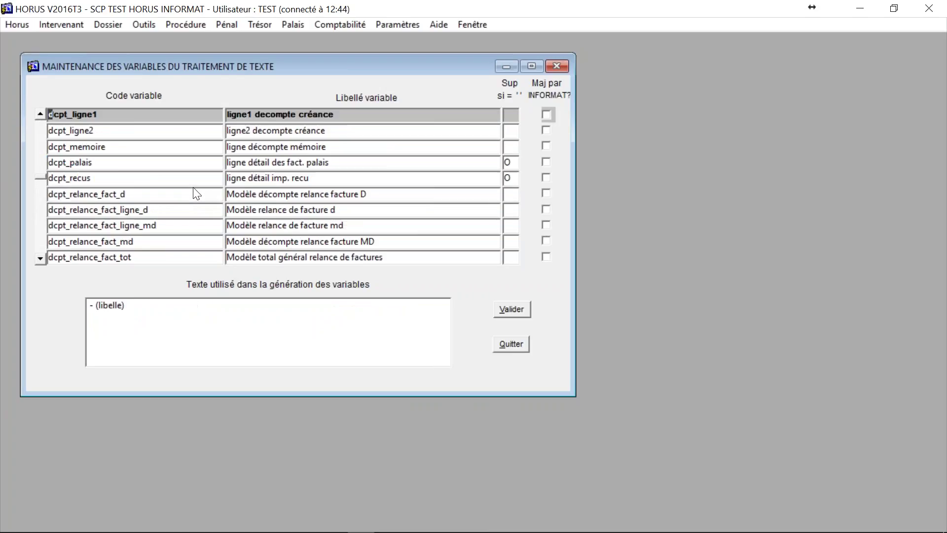
key(Up)
key(Up)
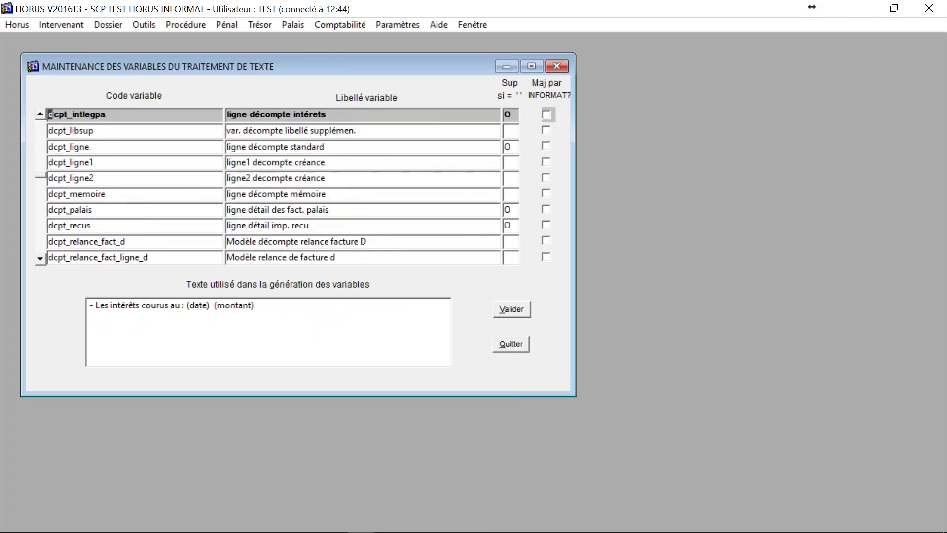
Step: Compare the statement line templates in dcpt_ligne, dcpt_ligne1 and dcpt_ligne2
click(116, 136)
click(111, 152)
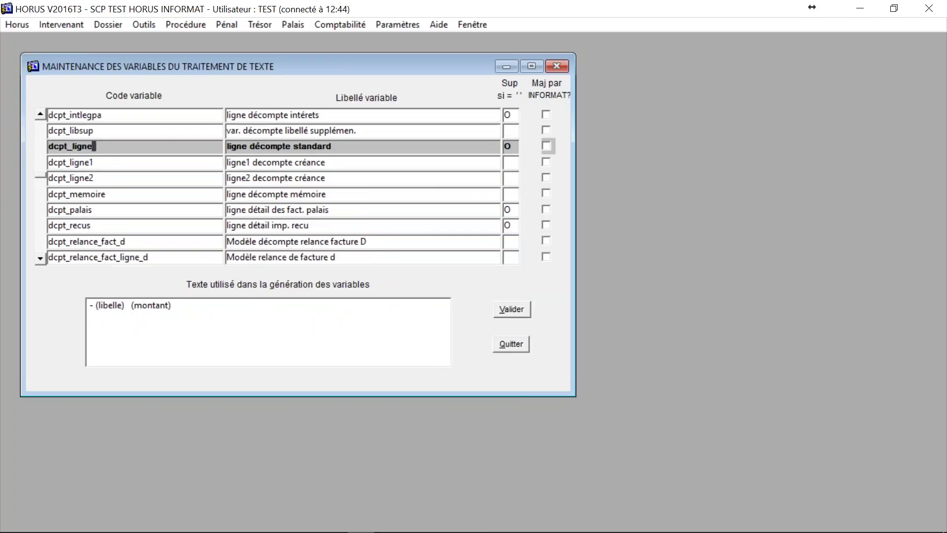
click(185, 310)
click(89, 163)
click(88, 178)
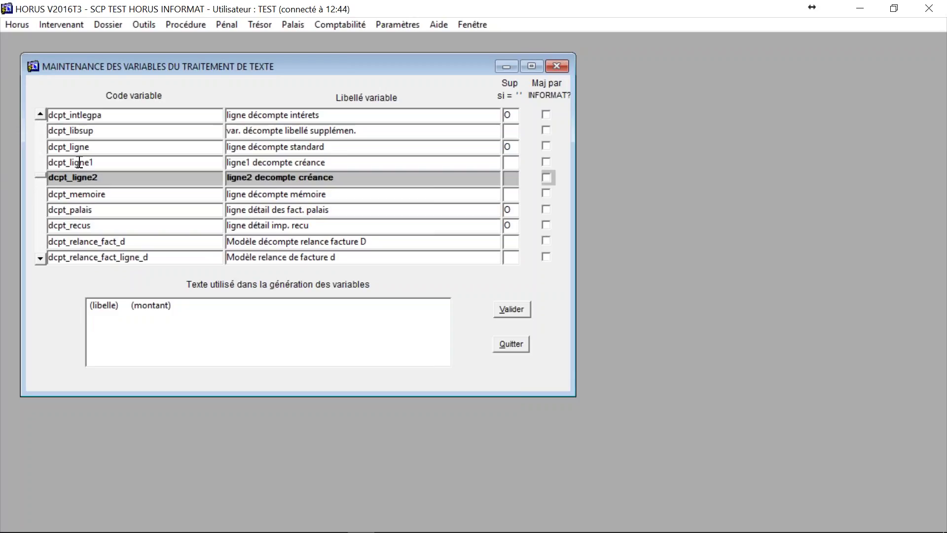
click(82, 146)
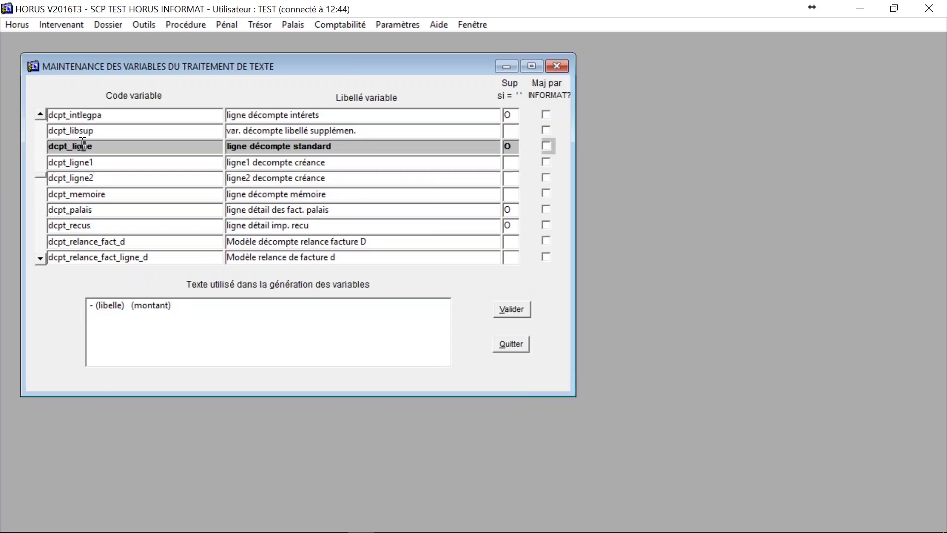
click(180, 309)
Step: Examine the invoice reminder line template dcpt_relance_fact_ligne_md and the overall total template dcpt_relance_fact_tot
click(40, 257)
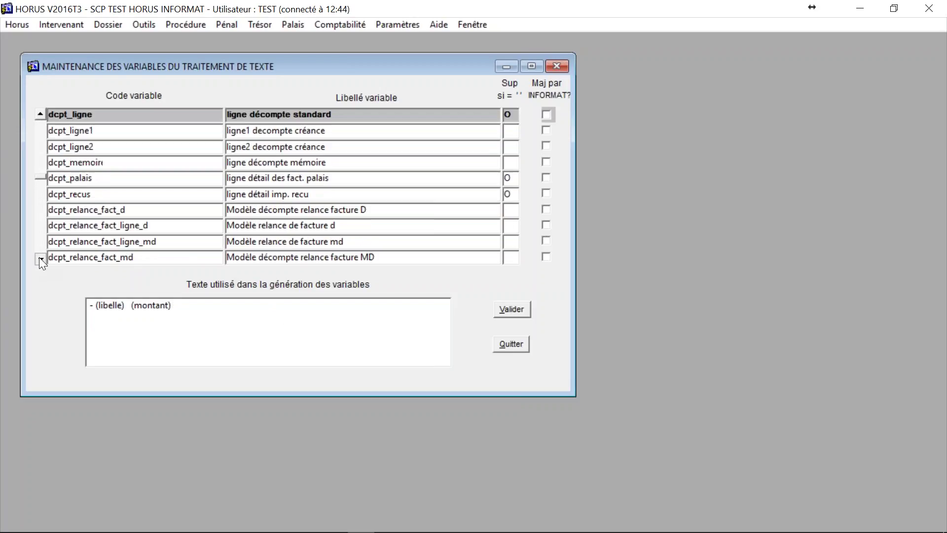
click(40, 258)
click(40, 257)
click(40, 257)
click(40, 258)
click(40, 257)
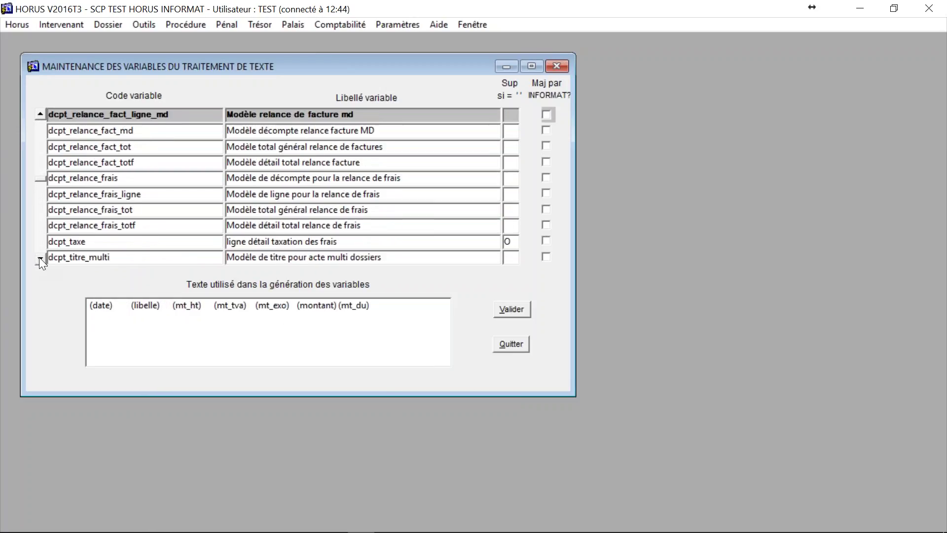
click(40, 257)
click(40, 258)
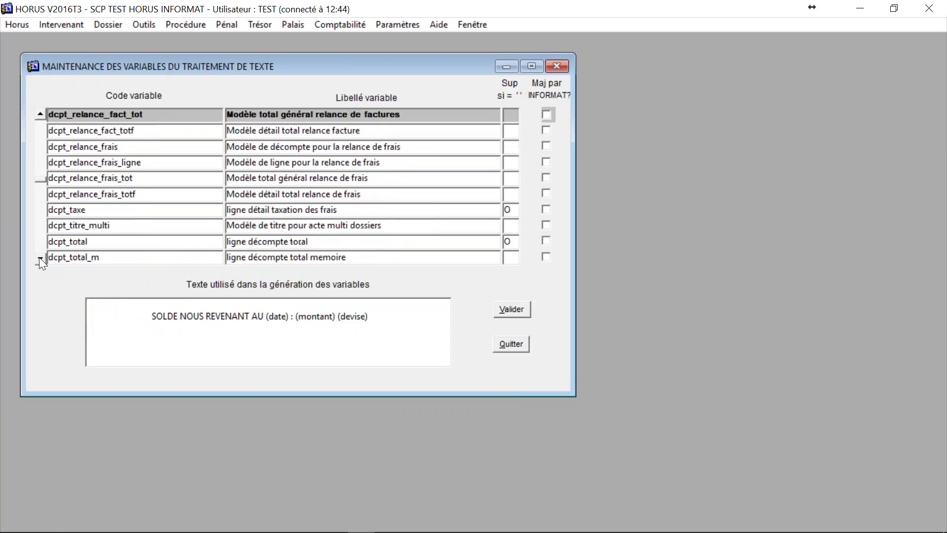
Step: Check the fee reminder templates dcpt_relance_frais_ligne and dcpt_relance_frais_tot, and the multi-file title dcpt_titre_multi
click(40, 257)
double_click(41, 259)
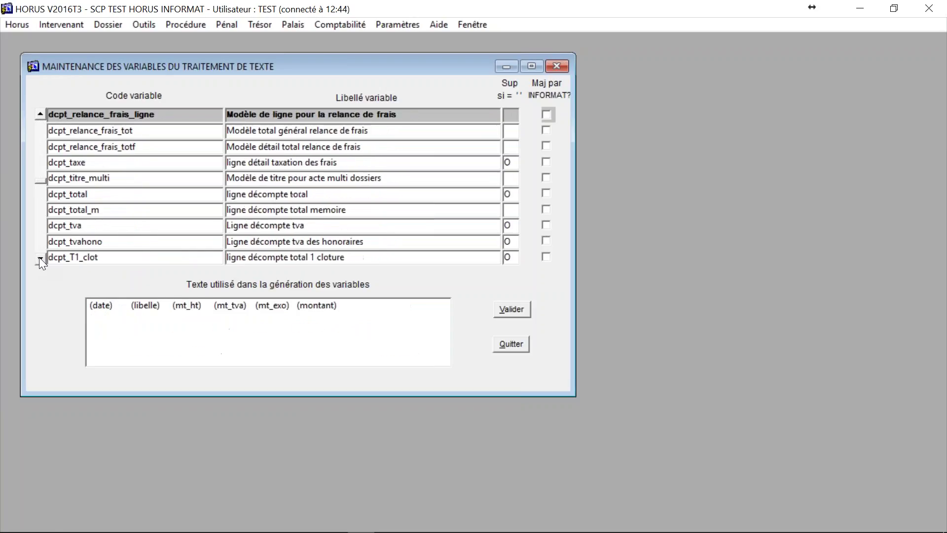
click(40, 258)
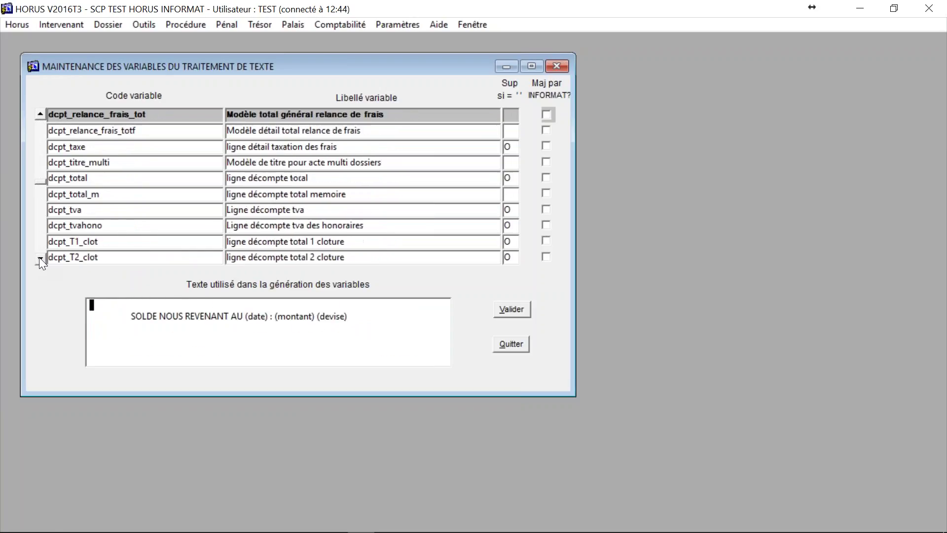
click(41, 258)
double_click(41, 259)
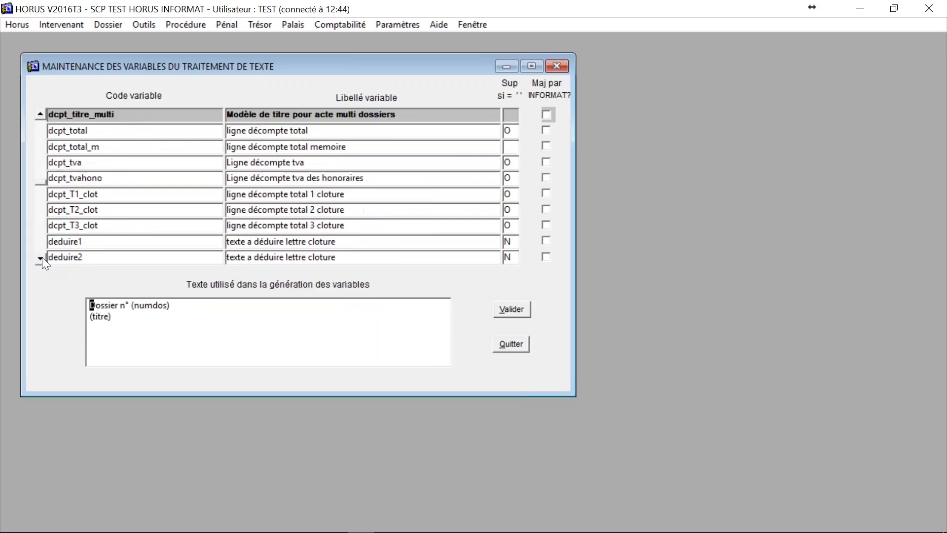
Step: Check the closing statement total lines dcpt_T1_clot, dcpt_T2_clot and dcpt_T3_clot
click(98, 192)
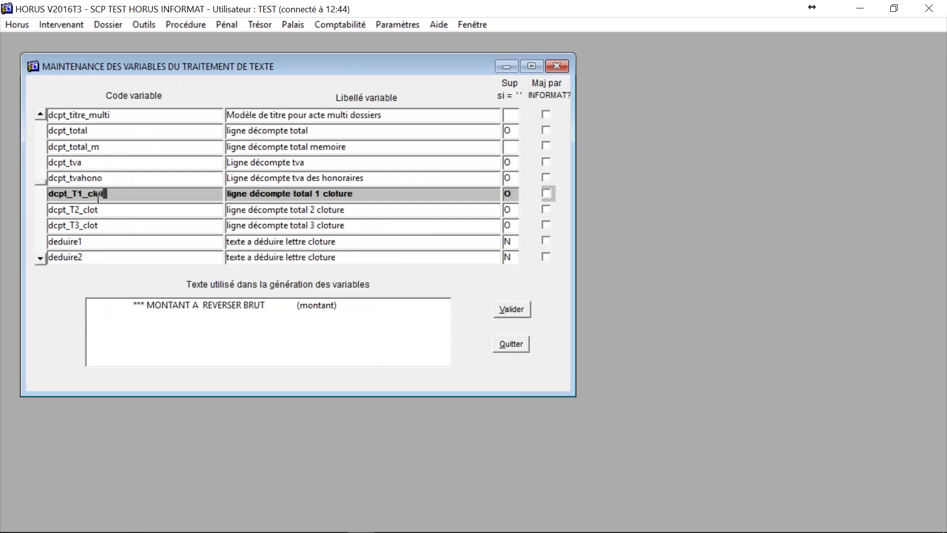
click(65, 210)
key(Down)
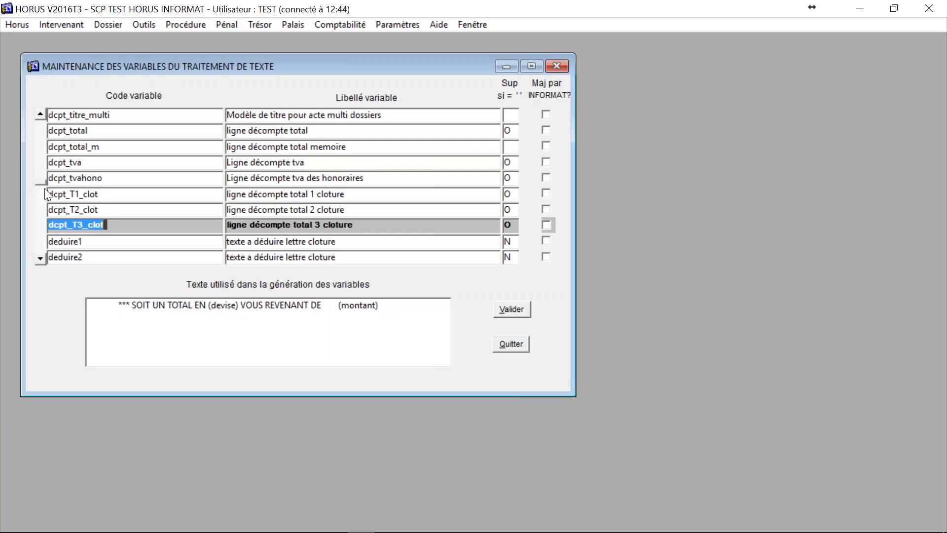
Step: Find the statement label variables and check the texts of lib_percu and lib_provt
drag(42, 184, 38, 254)
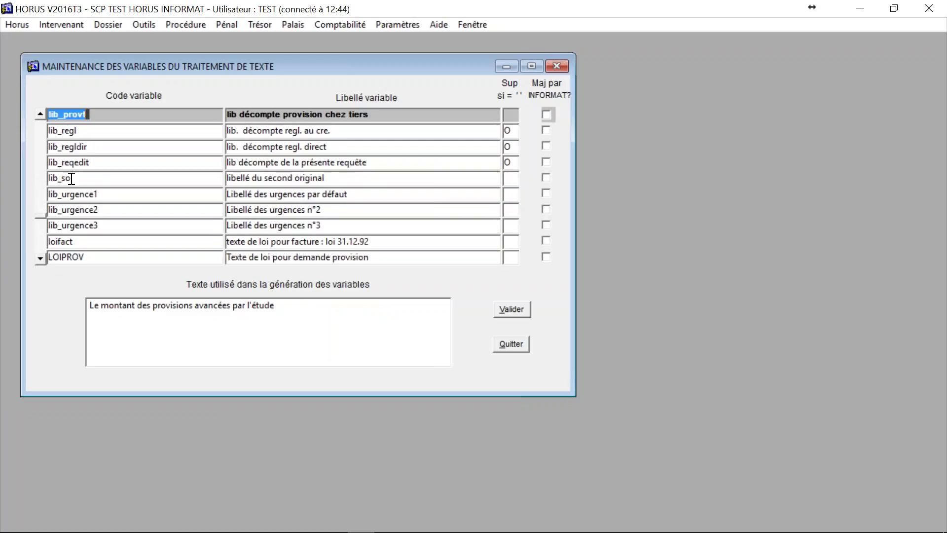
click(74, 159)
key(Up)
key(Up)
key(Up)
key(Up)
key(Up)
key(Up)
key(Up)
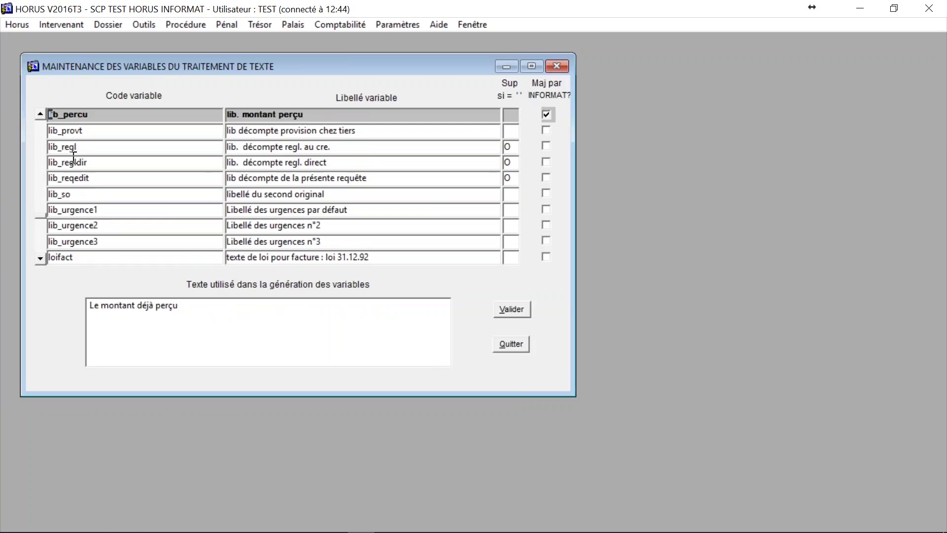
key(Down)
key(Down)
key(Down)
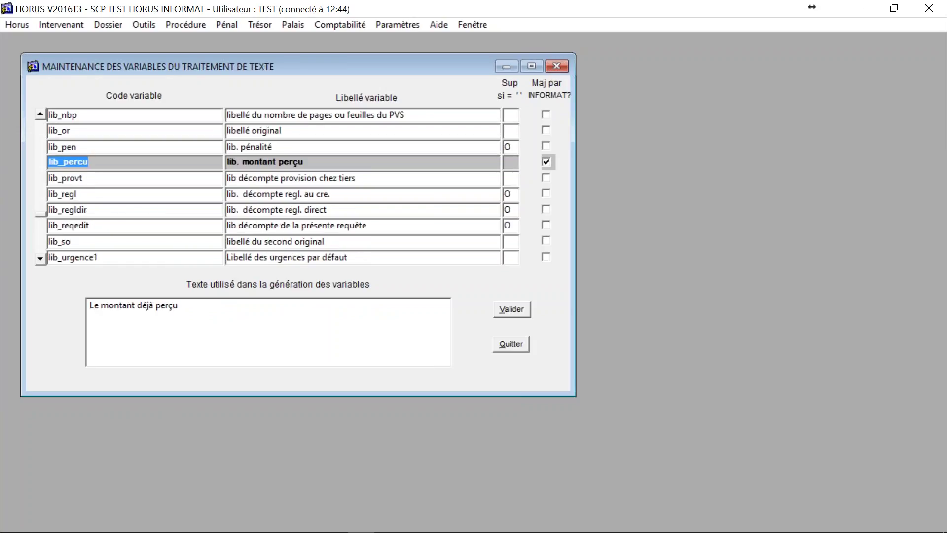
key(Down)
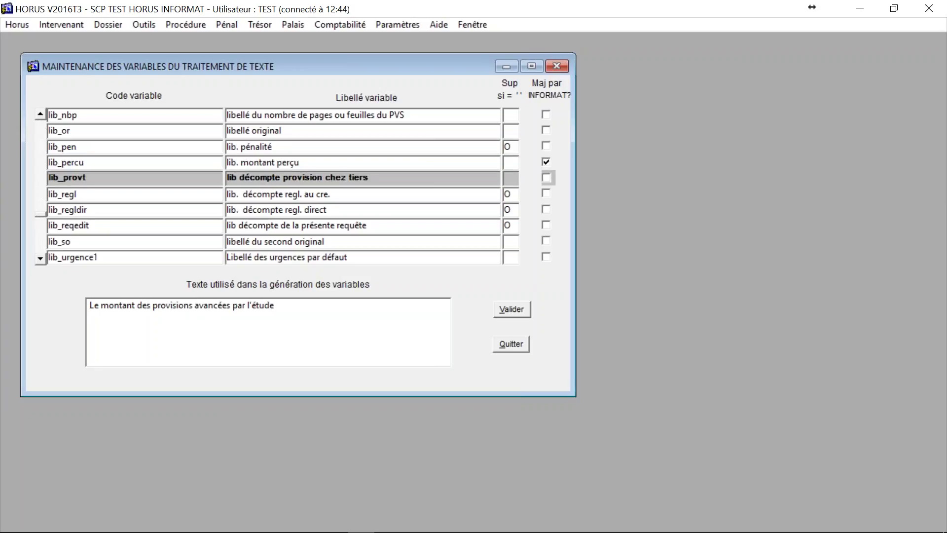
Step: Go up through the label variables past lib_actedit to the procedural acts label lib_acte
key(Up)
key(Up)
key(Up)
key(Up)
key(Up)
key(Up)
key(Up)
key(Up)
key(Up)
key(Up)
key(Up)
key(Up)
key(Up)
key(Up)
key(Up)
key(Up)
key(Up)
key(Up)
key(Up)
key(Up)
key(Up)
key(Up)
key(Up)
key(Up)
key(Up)
key(Up)
key(Up)
key(Up)
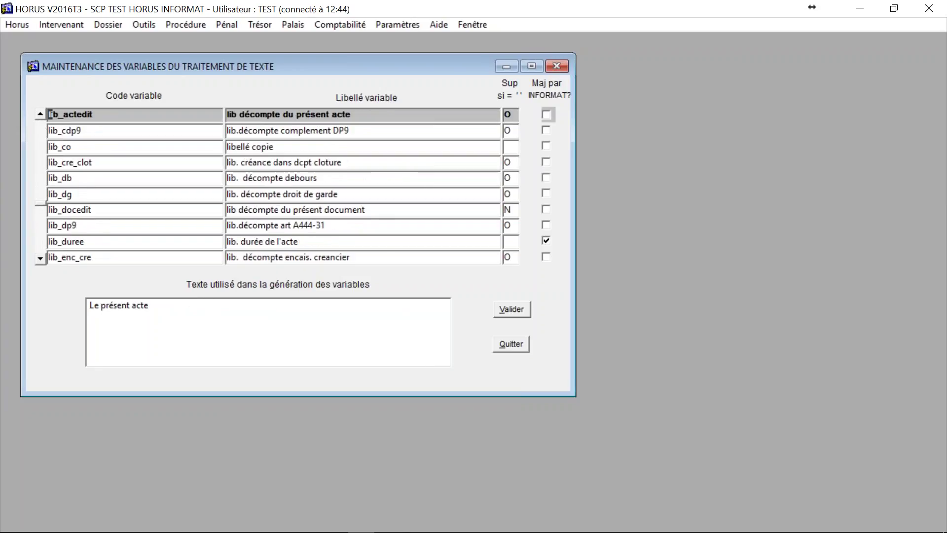
key(Up)
key(Up)
key(Up)
key(Up)
key(Up)
key(Up)
key(Up)
key(Up)
key(Up)
key(Up)
key(Up)
key(Up)
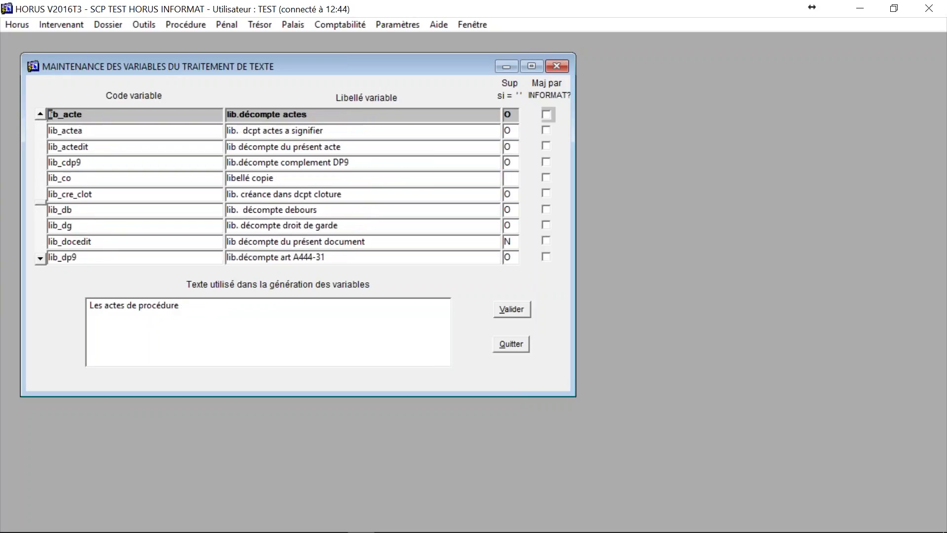
Step: Go further up the variable list, past the office variable etude7, to the received-amounts detail line dcpt_recus
key(Up)
key(Up)
key(Up)
key(Up)
key(Up)
key(Up)
key(Up)
key(Up)
key(Up)
key(Up)
key(Up)
key(Up)
key(Up)
key(Up)
key(Up)
key(Up)
key(Up)
key(Up)
key(Up)
key(Up)
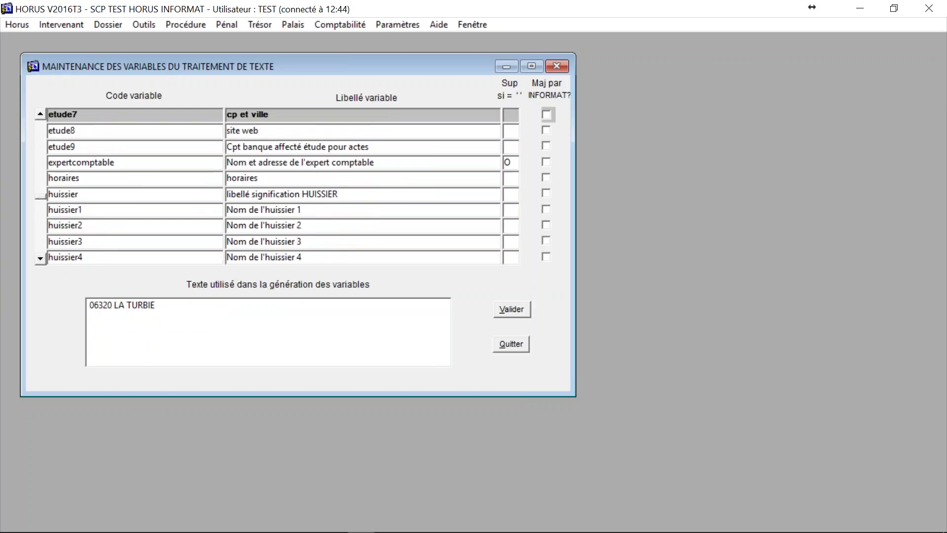
key(Up)
key(Up)
key(Up)
key(Up)
key(Up)
key(Up)
key(Up)
key(Up)
key(Up)
key(Up)
key(Up)
key(Up)
key(Up)
key(Up)
key(Up)
key(Up)
key(Up)
key(Up)
key(Up)
key(Up)
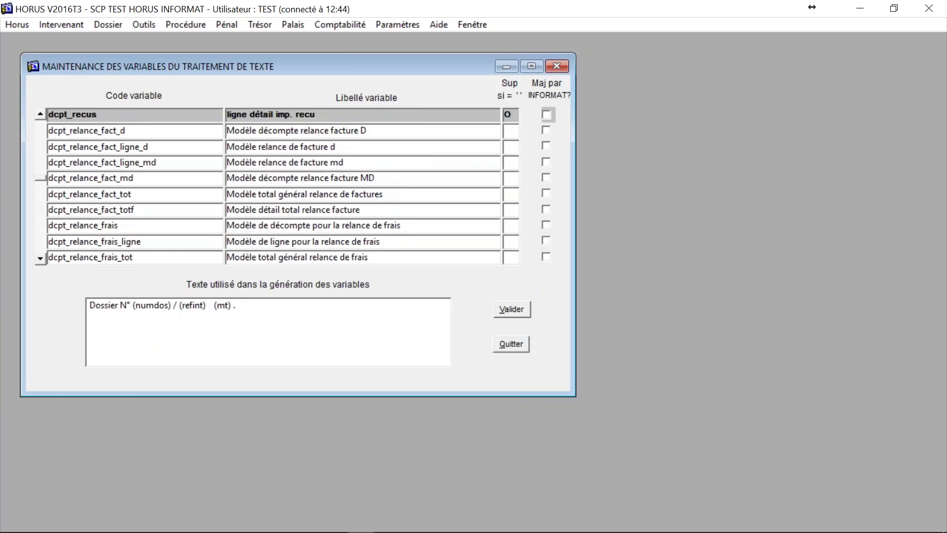
Step: Check the texts of the invoice reminder line templates dcpt_relance_fact_ligne_d and dcpt_relance_fact_ligne_md
key(Down)
key(Down)
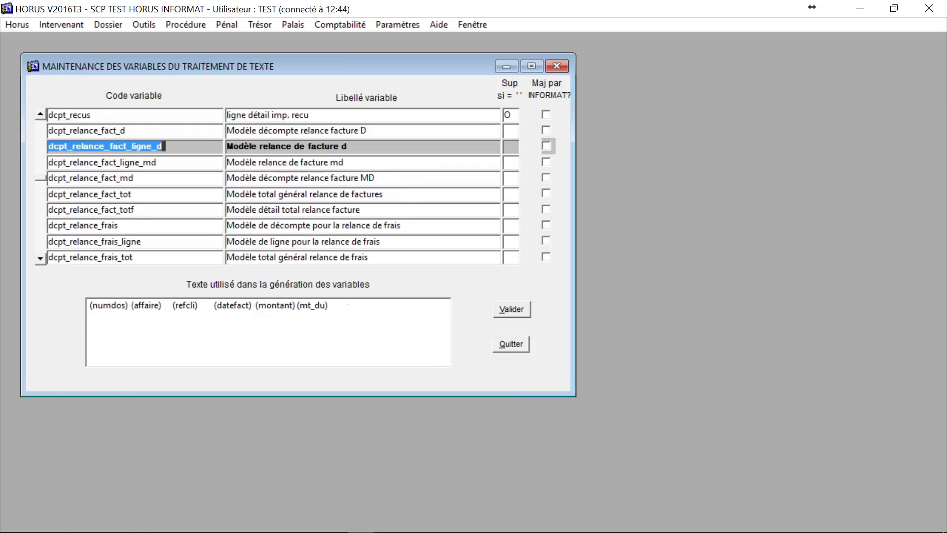
key(Down)
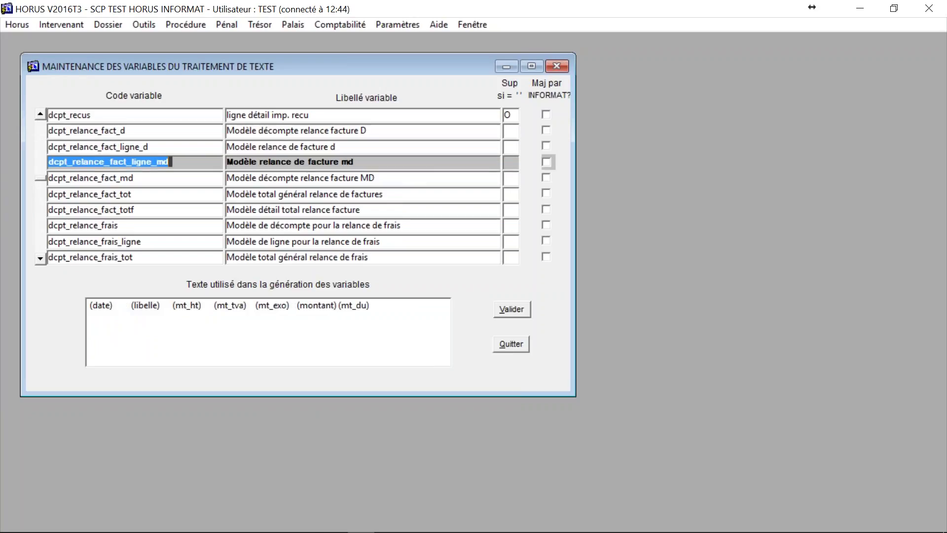
Step: Go back up to the court invoice detail line dcpt_palais and the claim line dcpt_ligne1 to check their texts
key(Up)
key(Up)
key(Up)
key(Up)
key(Up)
key(Up)
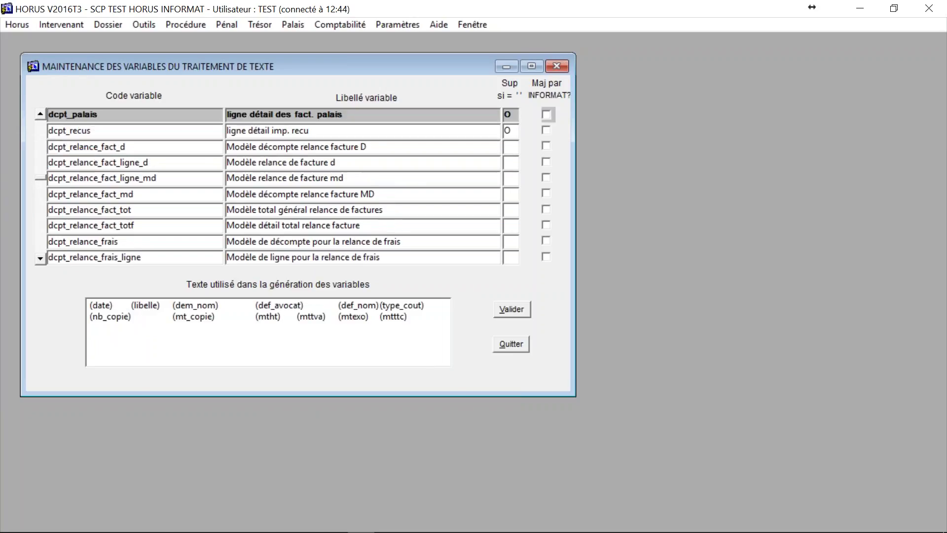
key(Up)
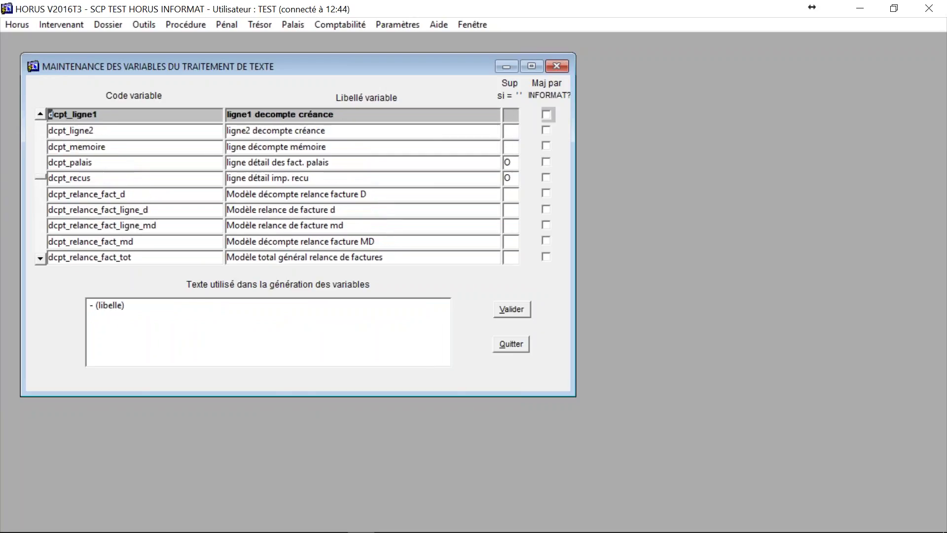
Step: Continue up through the interest line dcpt_intlegpa to the invoice total line dcpt_fact_total and check their texts
key(Up)
key(Up)
key(Up)
key(Up)
key(Up)
key(Up)
key(Up)
key(Up)
key(Up)
key(Up)
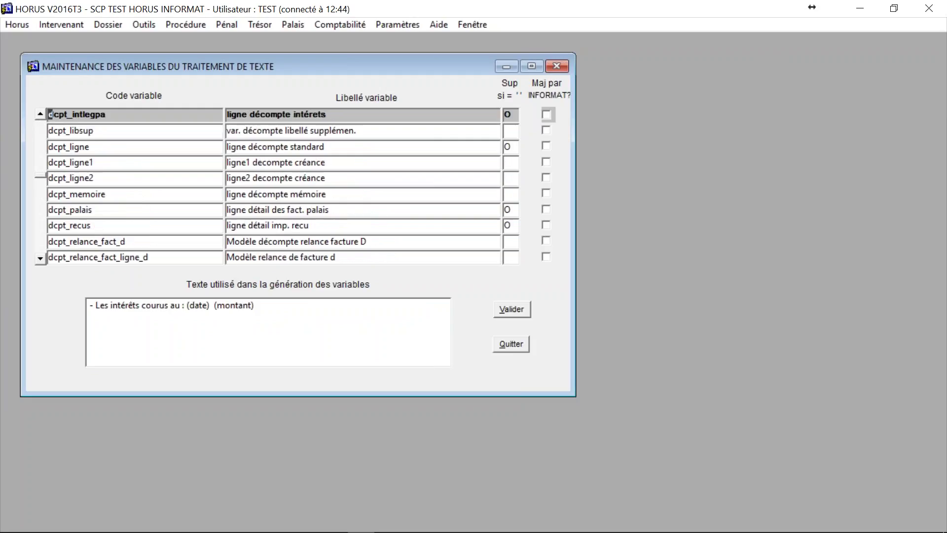
key(Down)
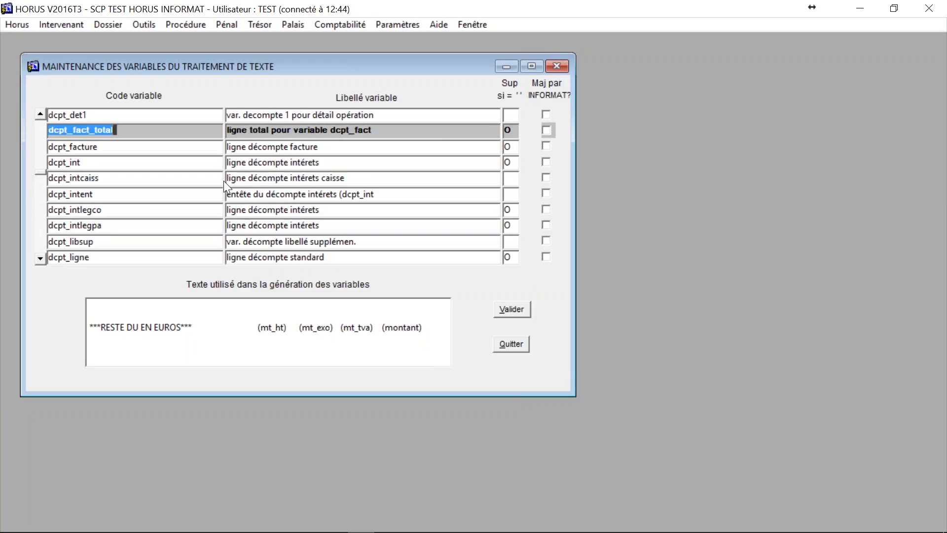
Step: Look through the law article variables at the start of the list and go to the last variable, visa
drag(43, 173, 37, 120)
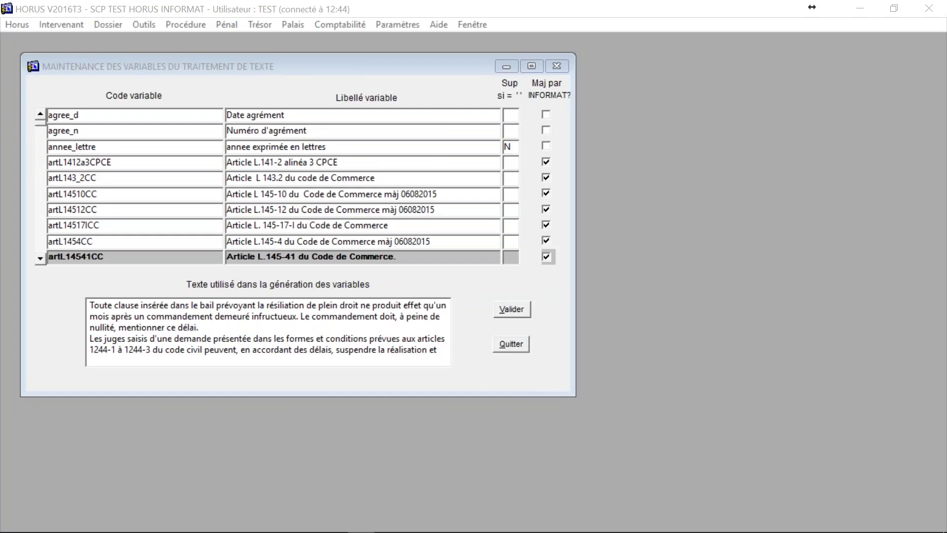
click(39, 133)
drag(43, 229, 46, 258)
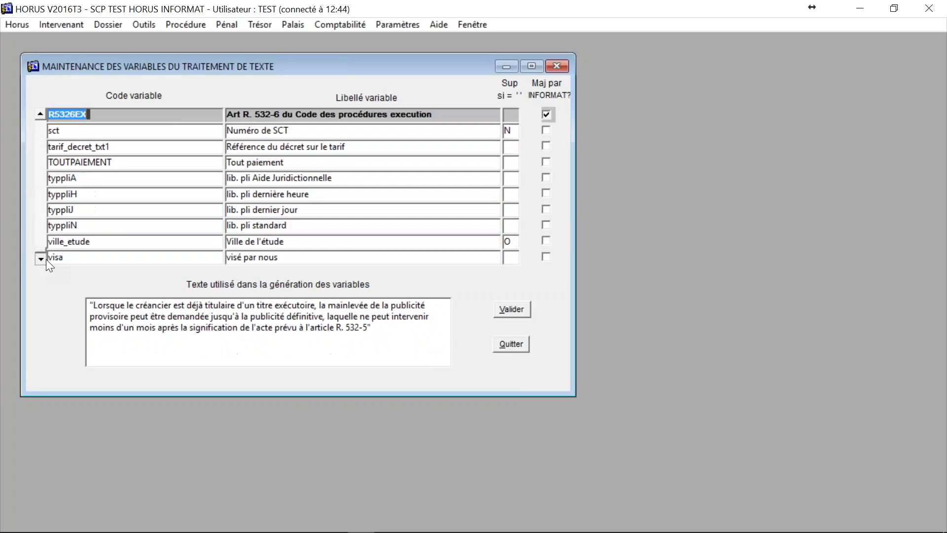
click(46, 259)
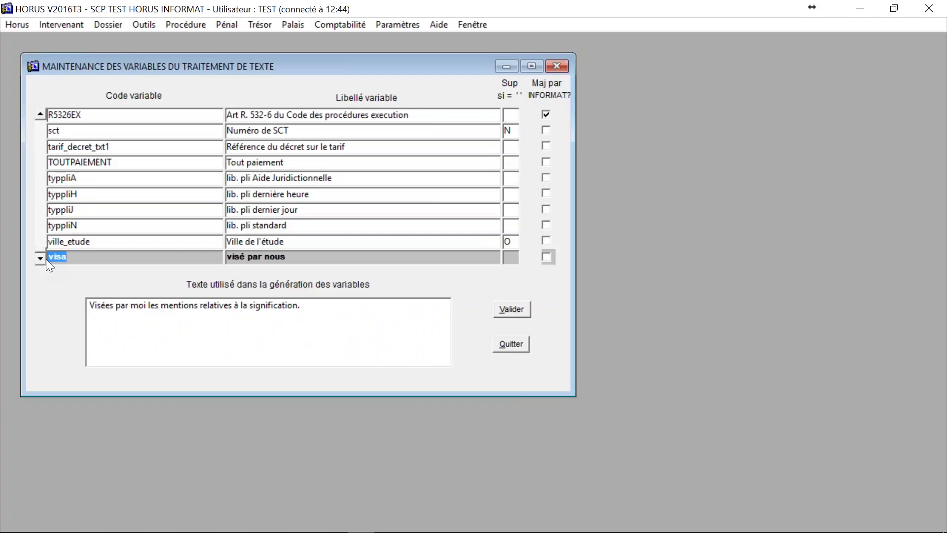
Step: Duplicate the TOUTPAIEMENT variable and change the copy's code to PAIEMENT
click(126, 161)
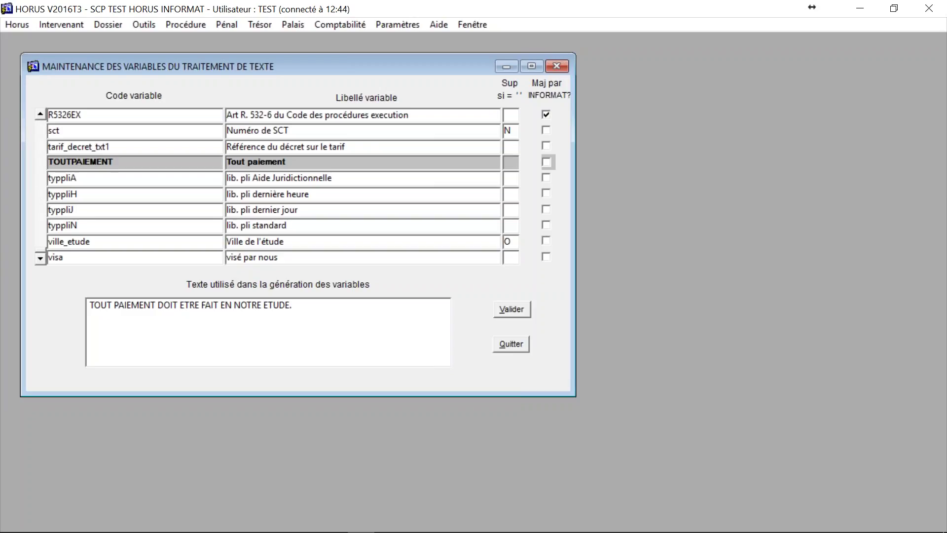
key(Return)
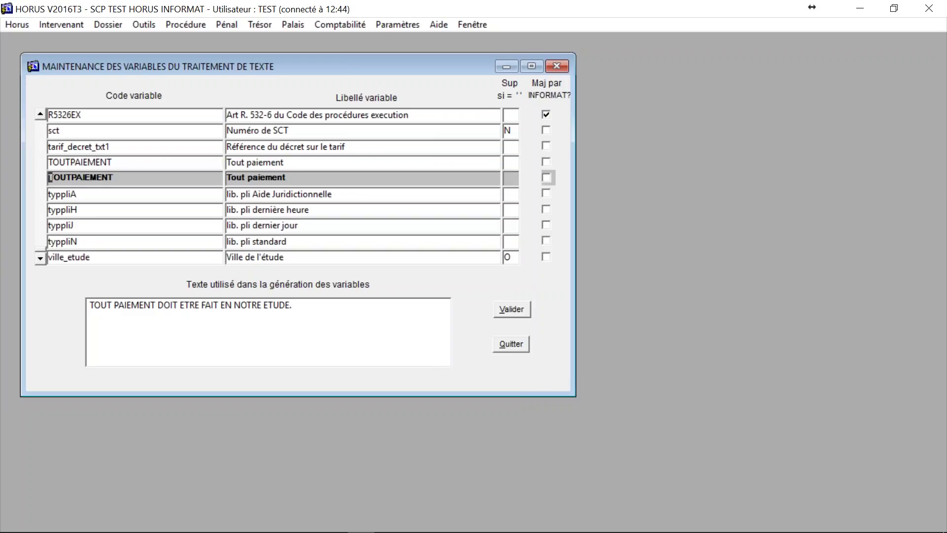
click(114, 178)
key(Left)
key(Left)
key(Left)
key(Left)
key(Left)
key(Left)
key(Left)
key(Left)
key(BackSpace)
key(BackSpace)
key(BackSpace)
key(BackSpace)
Step: Change the label of the PAIEMENT variable to "paiement PAR VIREMENT"
click(135, 183)
click(321, 181)
click(249, 180)
key(BackSpace)
key(BackSpace)
key(BackSpace)
key(BackSpace)
key(BackSpace)
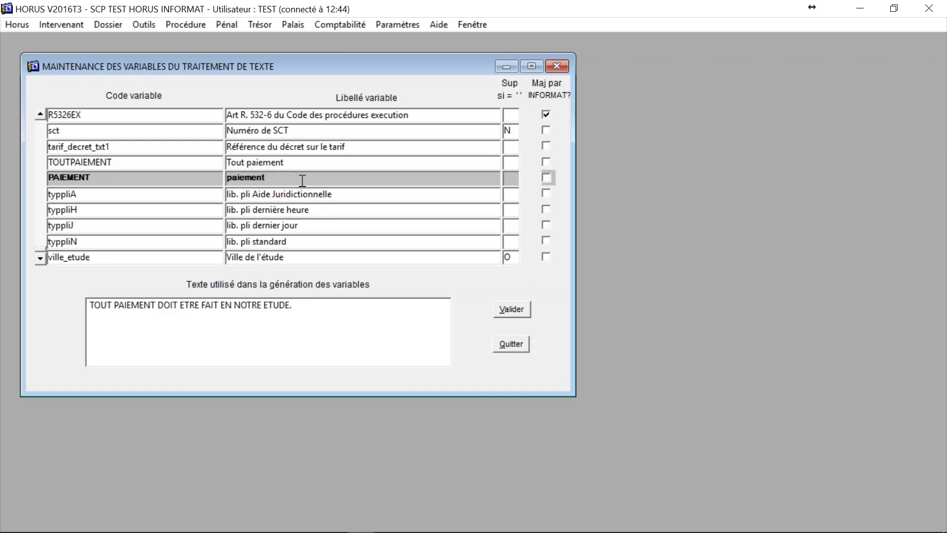
text(PAR VIREMENT)
Step: Change the PAIEMENT text to "TOUT PAIEMENT DOIT ETRE FAIT A NOTRE GUICHAT DURANT LES HEURES D'ouverture" and validate it
drag(222, 306, 321, 312)
text(A )
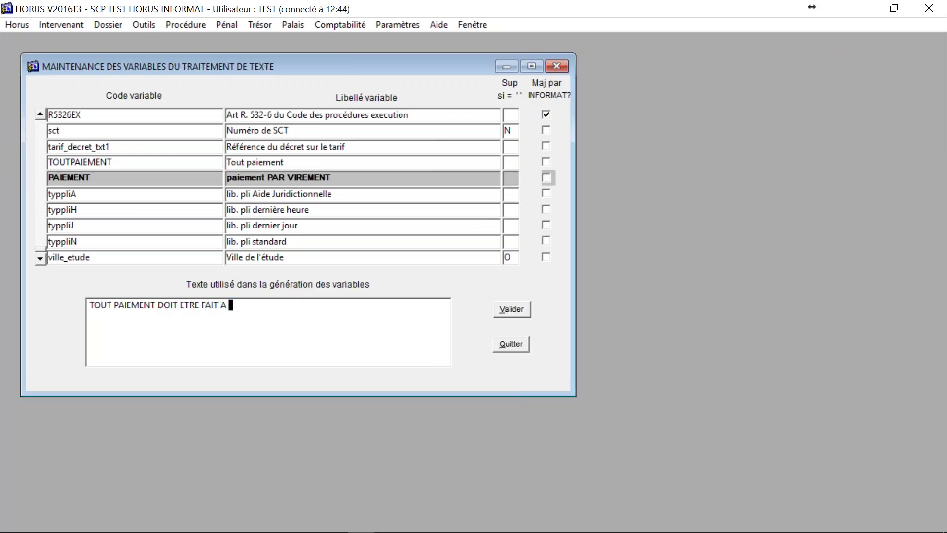
text(NOTRE GUICHAT DUR)
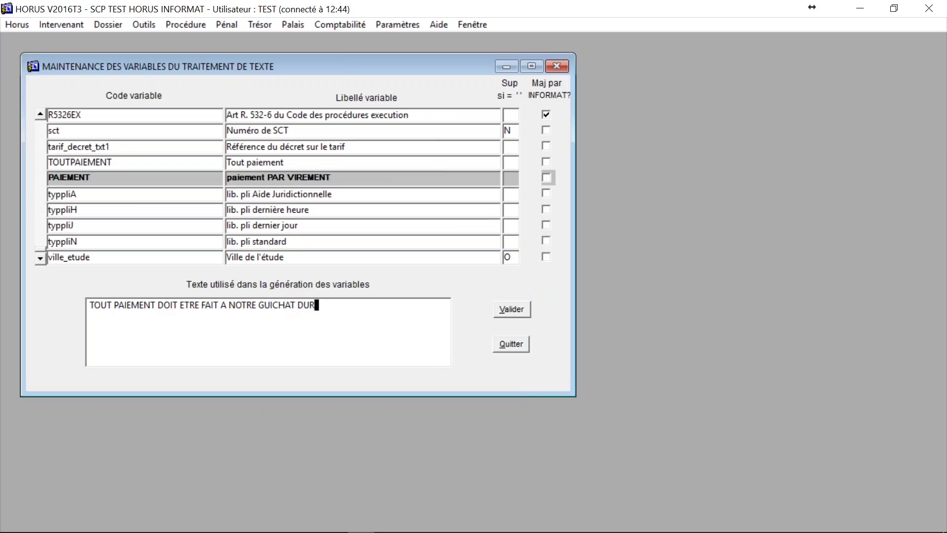
text(ANT LES HEURE)
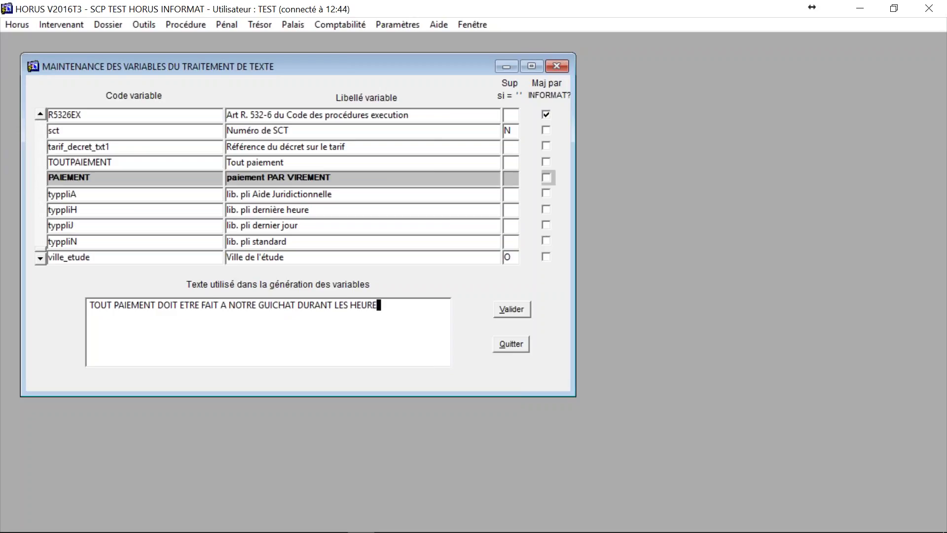
text(S D'ouvertrur)
key(BackSpace)
key(BackSpace)
key(BackSpace)
key(BackSpace)
text(ture)
click(512, 310)
Step: Look up document 233, "Décompte dossier au débiteur", and open its body template full-screen in Word
click(390, 25)
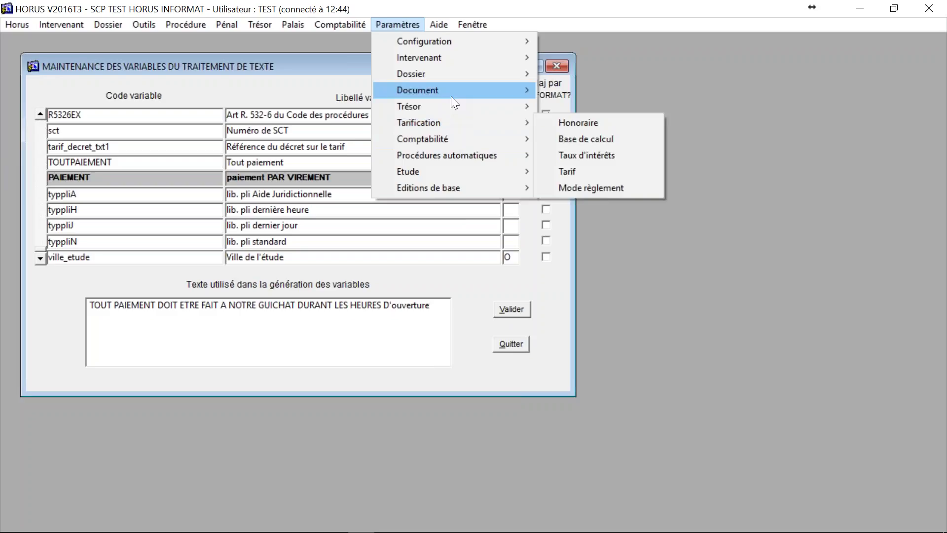
mouse_move(452, 90)
click(612, 90)
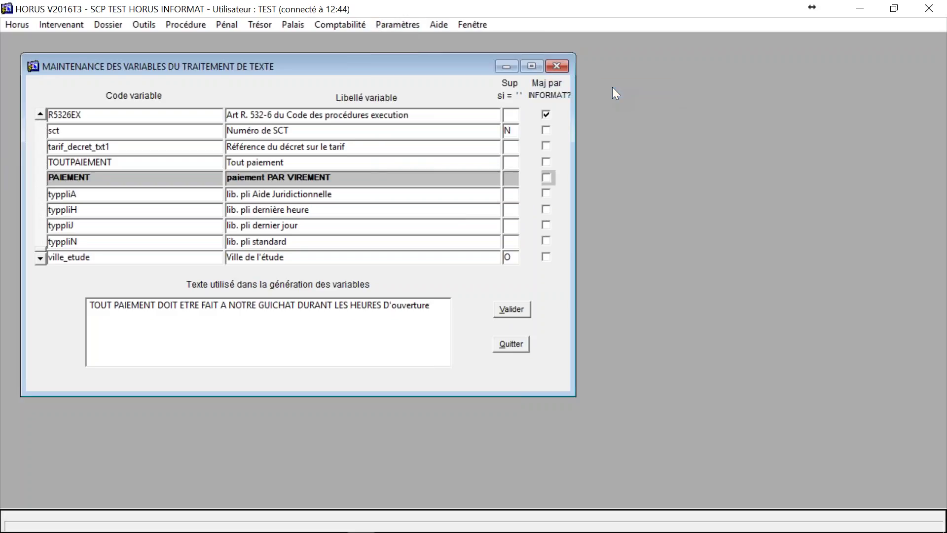
key(F8)
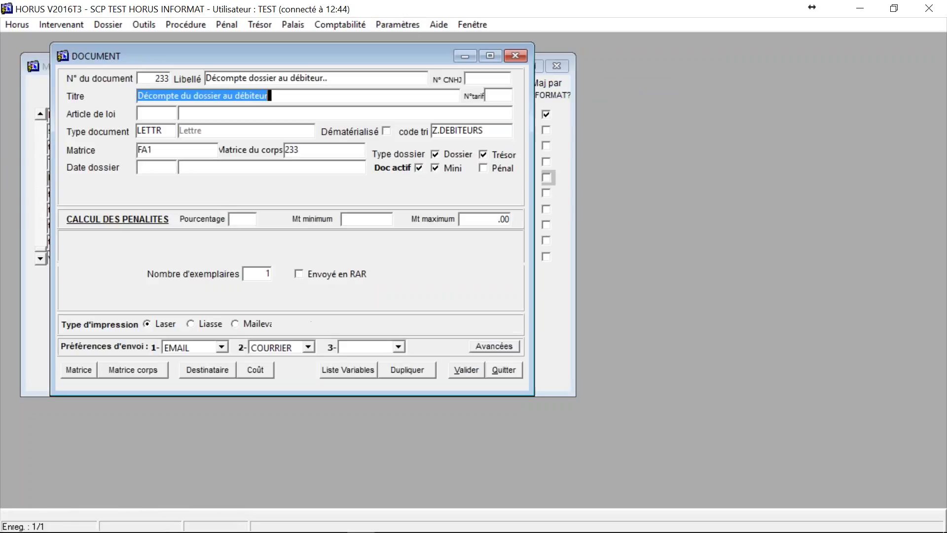
drag(277, 61, 530, 93)
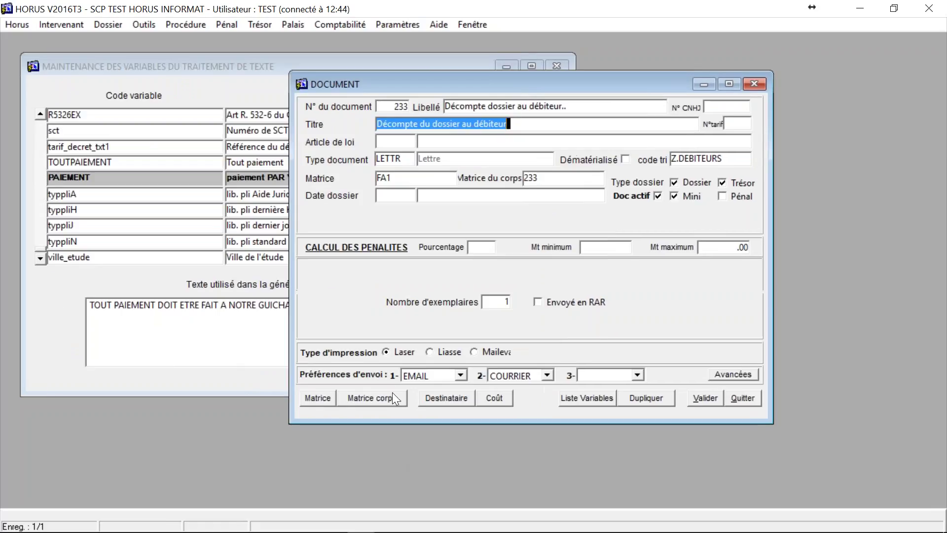
click(388, 395)
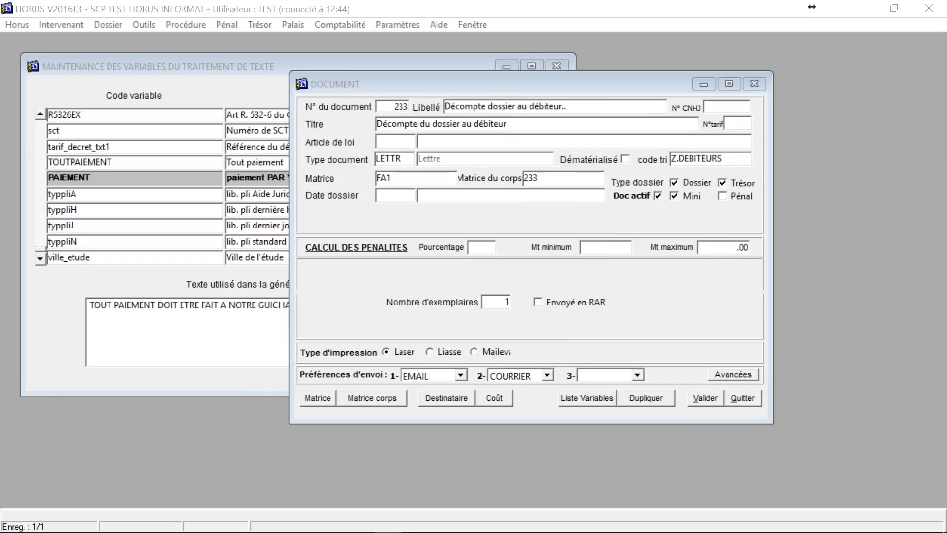
drag(779, 51, 416, 76)
click(725, 64)
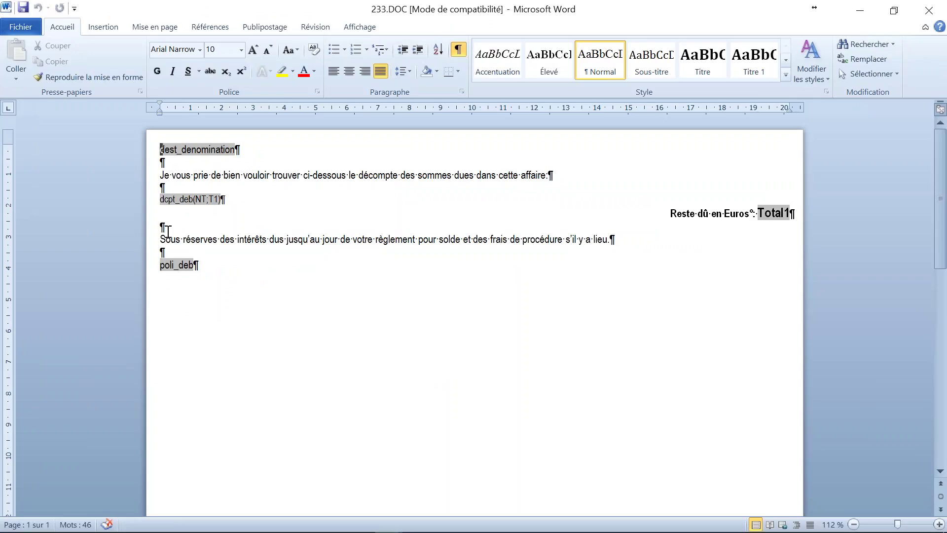
Step: Copy the poli_deb field into the empty paragraph just below the Total1 line
click(162, 228)
double_click(172, 265)
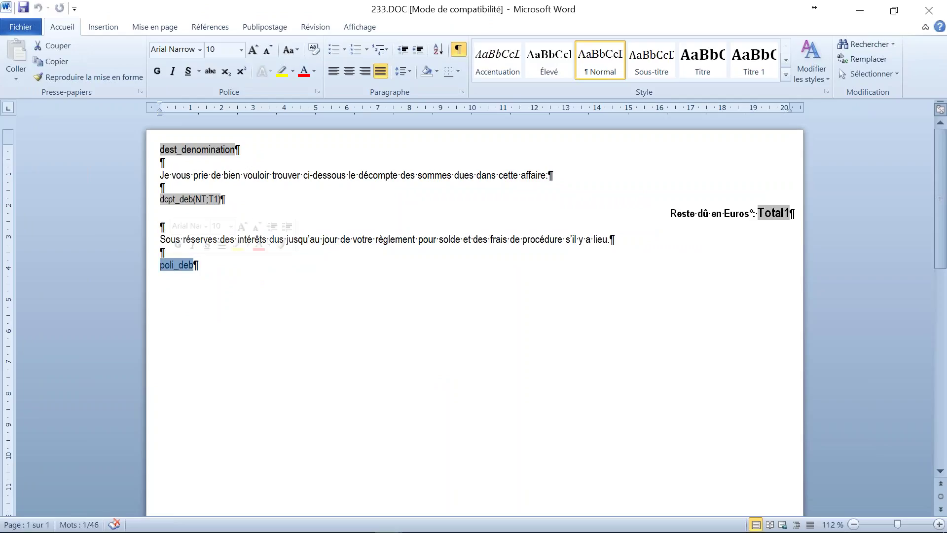
key(ctrl+c)
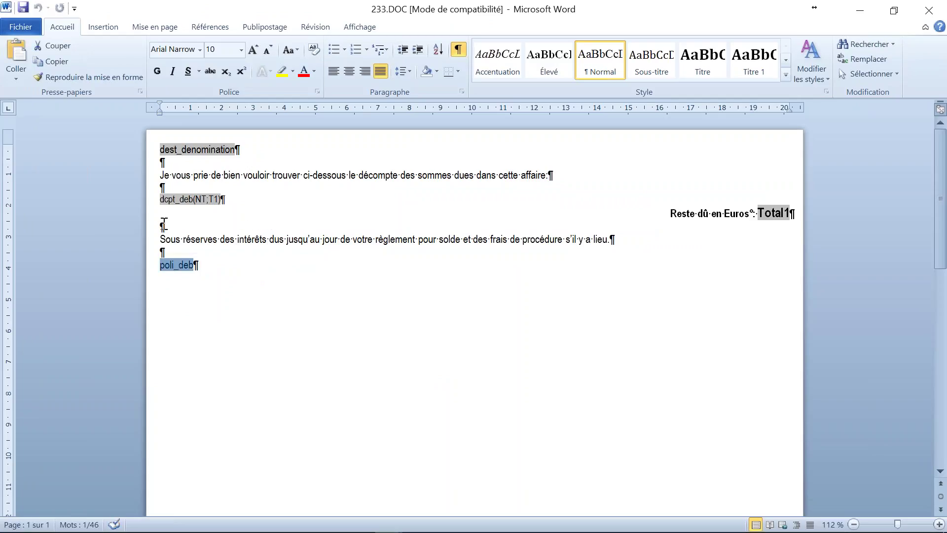
click(163, 224)
key(ctrl+v)
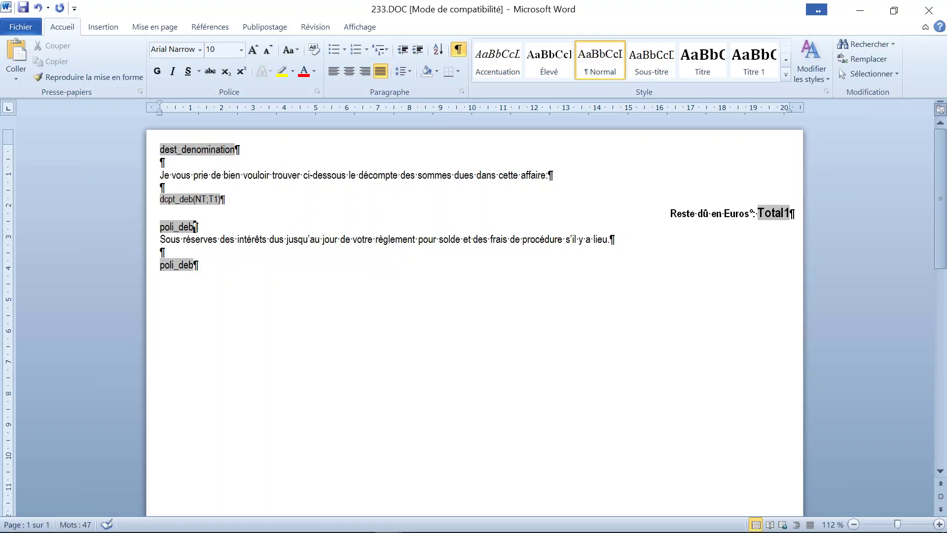
Step: Reduce the Word window and return to Horus to copy the PAIEMENT variable's code
click(894, 11)
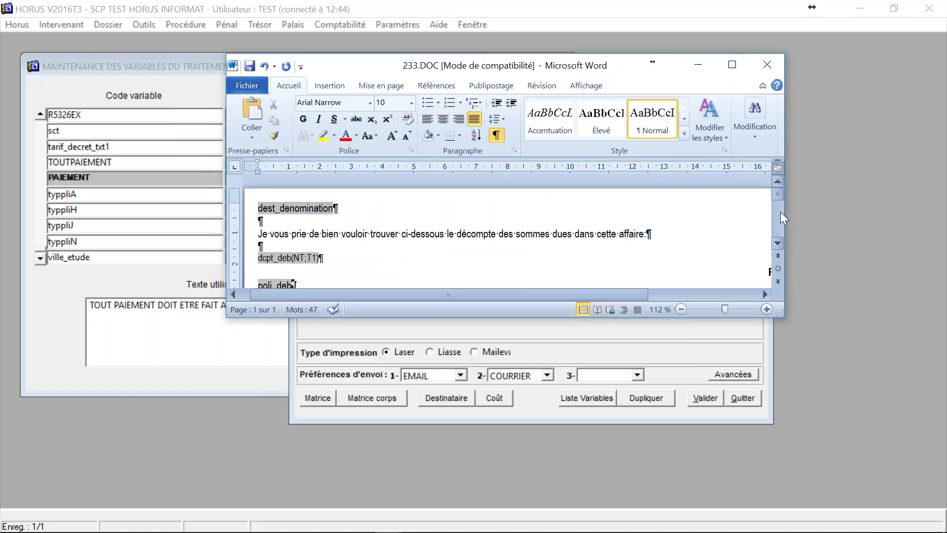
click(778, 243)
click(778, 244)
click(778, 243)
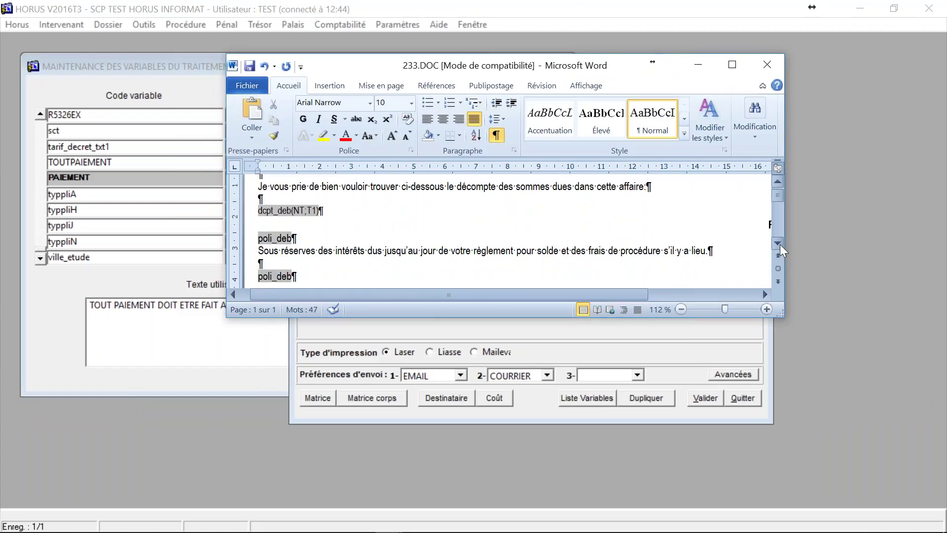
click(15, 166)
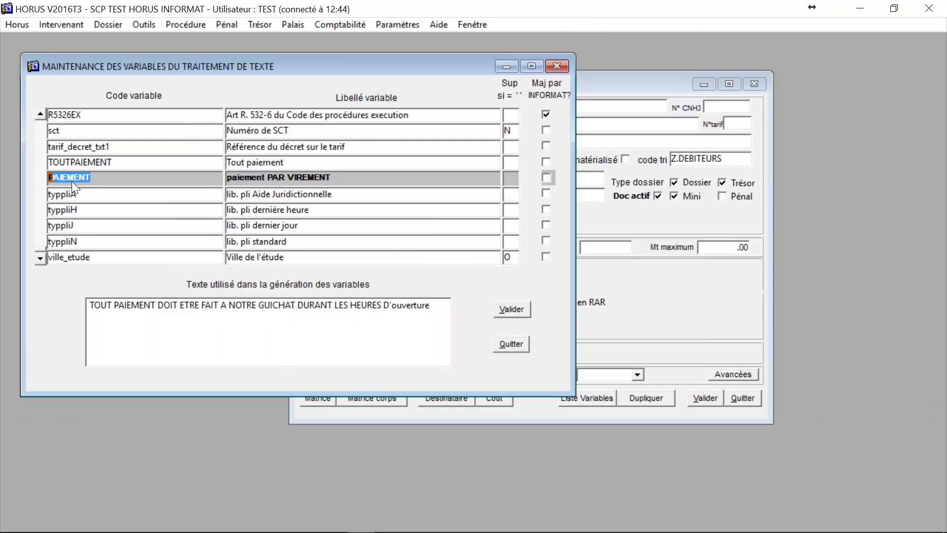
Step: Back in Word, set the pasted field's default text and bookmark to PAIEMENT, and close document 233.DOC
mouse_move(328, 528)
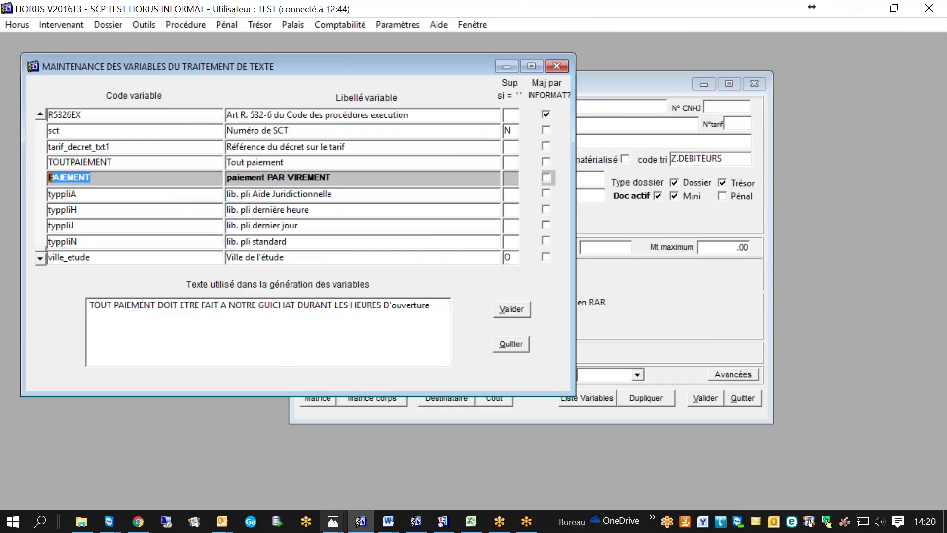
mouse_move(389, 524)
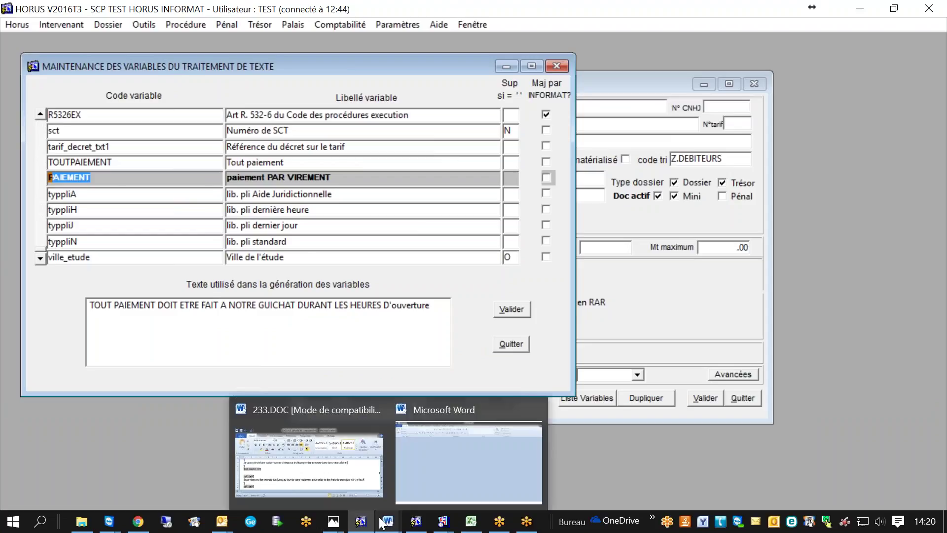
click(351, 484)
click(274, 240)
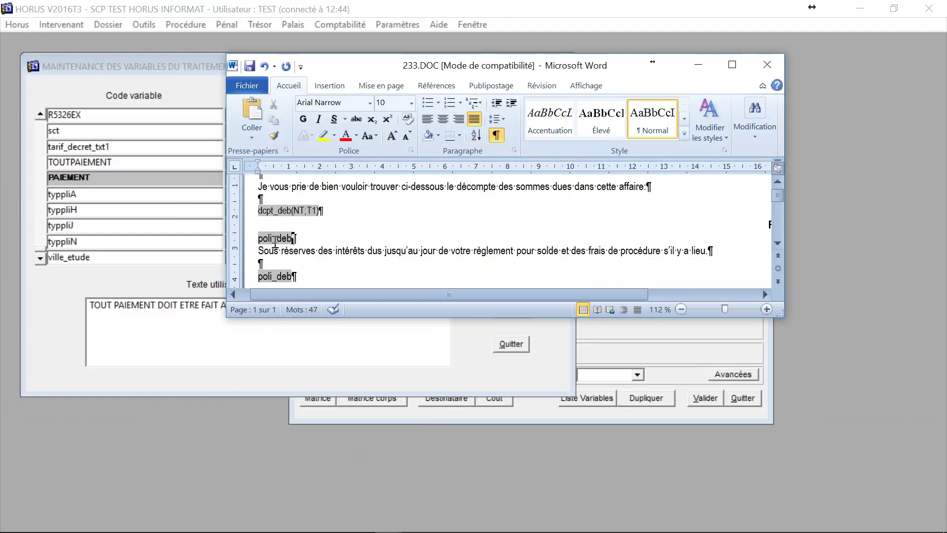
double_click(274, 240)
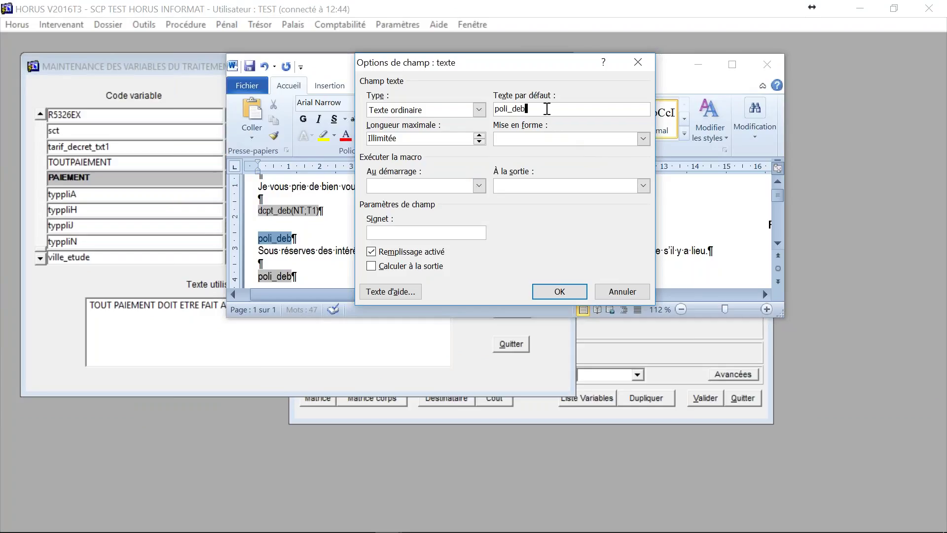
double_click(546, 108)
key(ctrl+v)
click(443, 232)
key(ctrl+v)
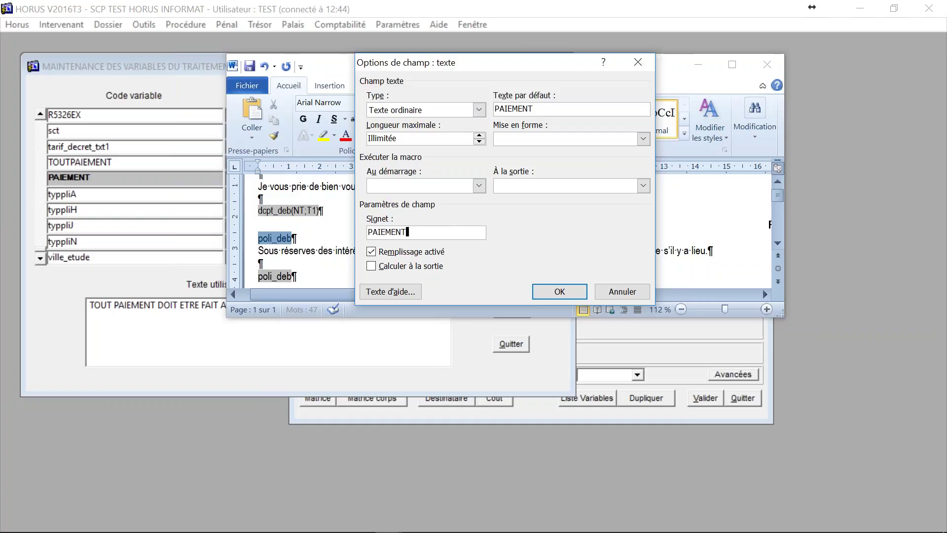
click(562, 292)
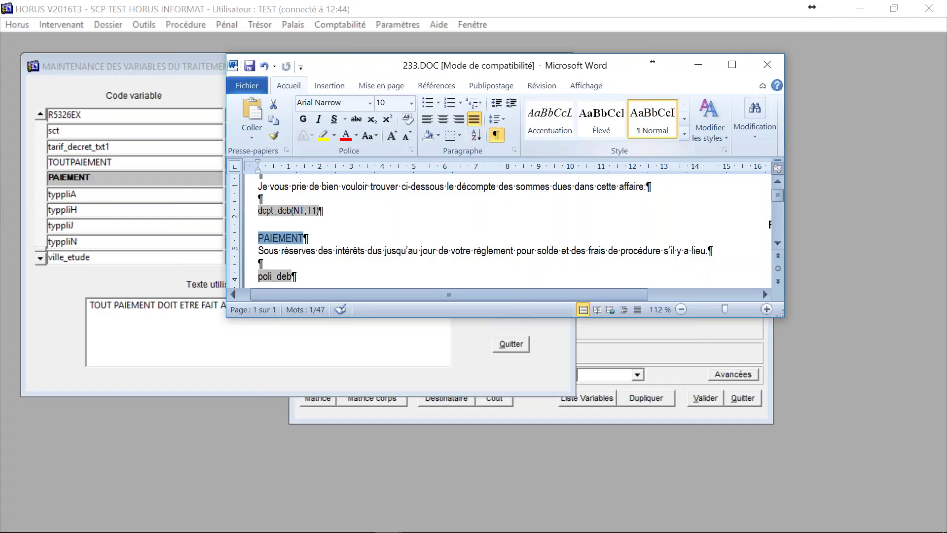
click(767, 64)
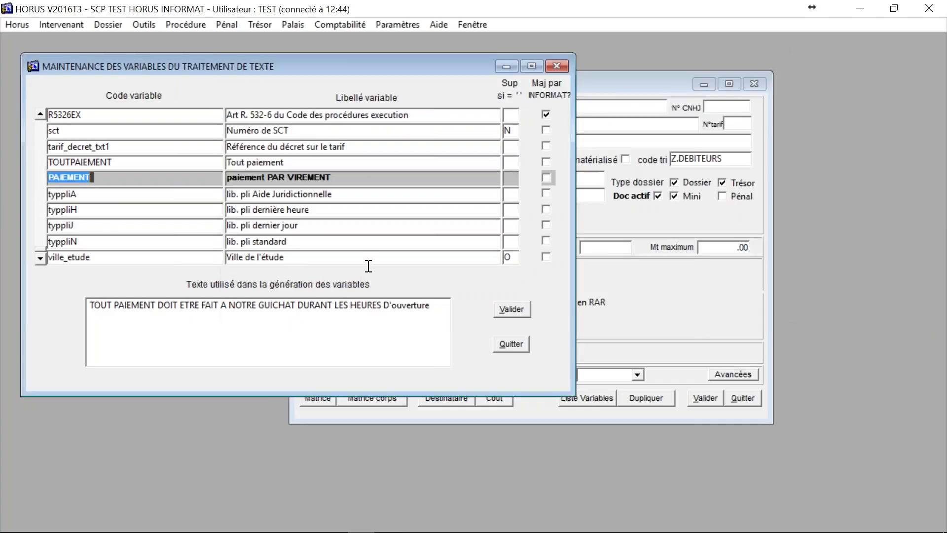
Step: Correct the spelling of GUICHET in the PAIEMENT variable's text and validate the change
click(266, 306)
click(290, 305)
key(BackSpace)
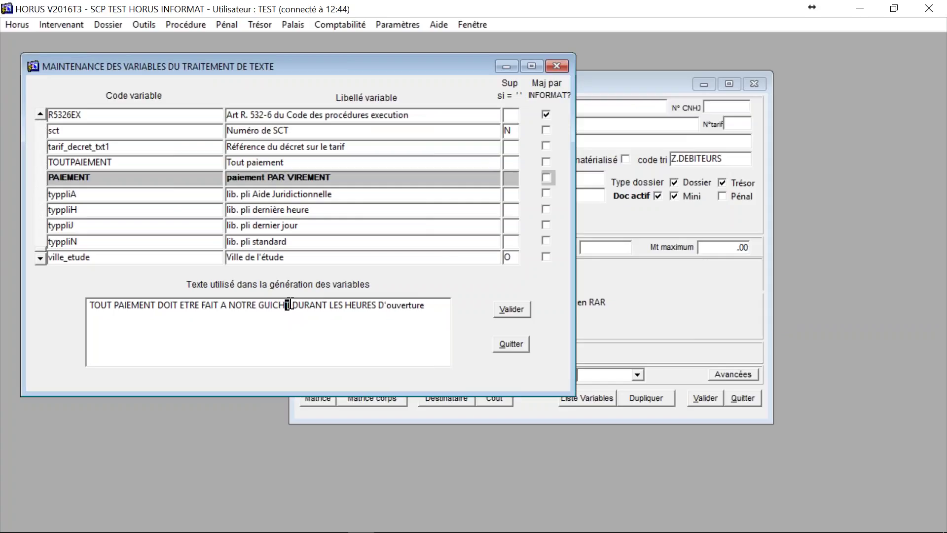
text(E)
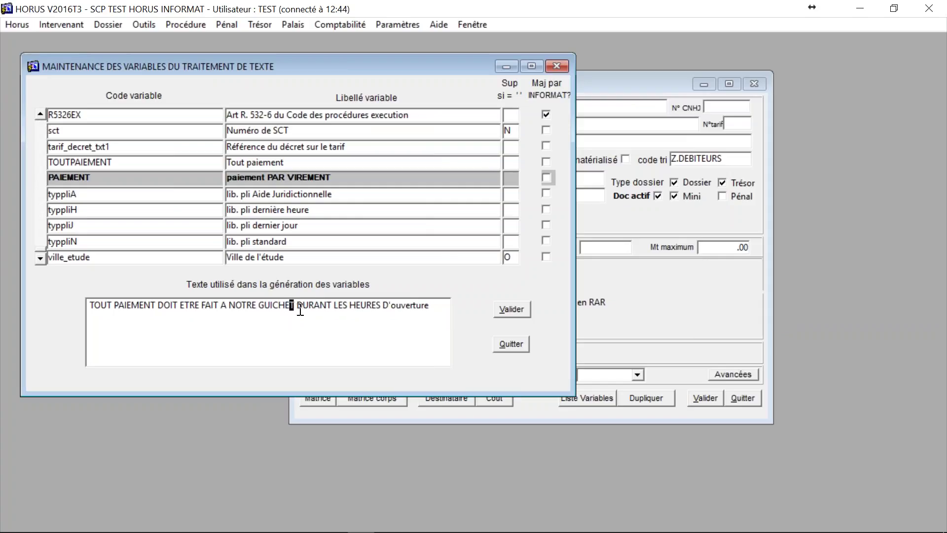
click(509, 309)
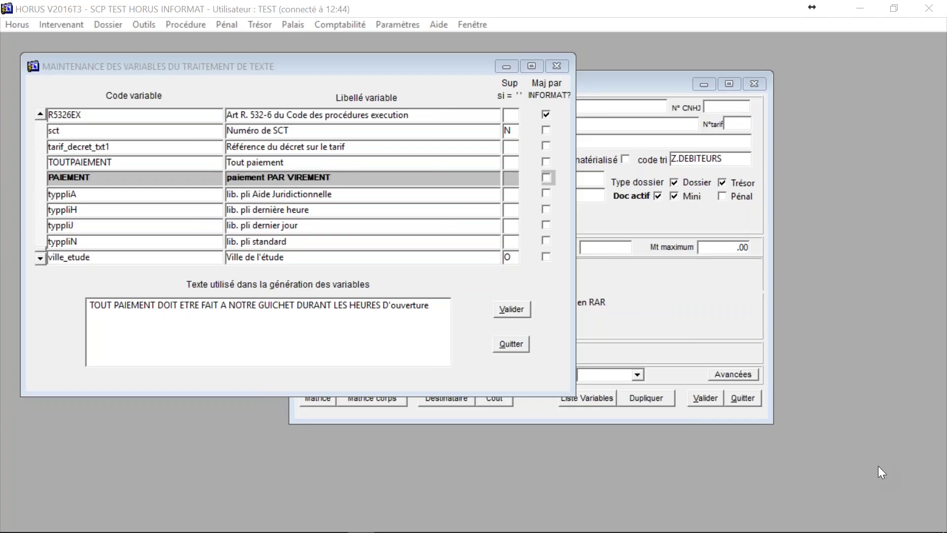
Step: Return to document 233's form and open its body template in Word
mouse_move(703, 523)
mouse_move(395, 527)
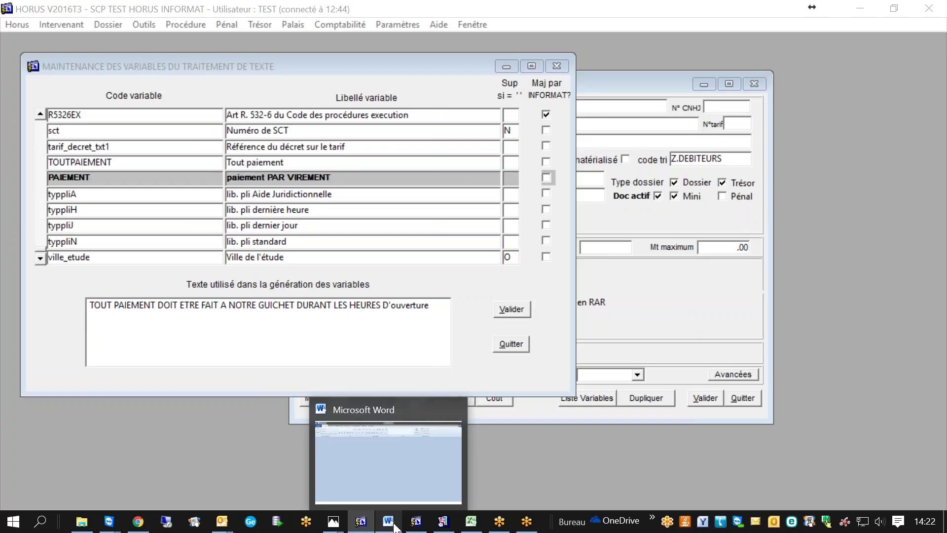
click(681, 341)
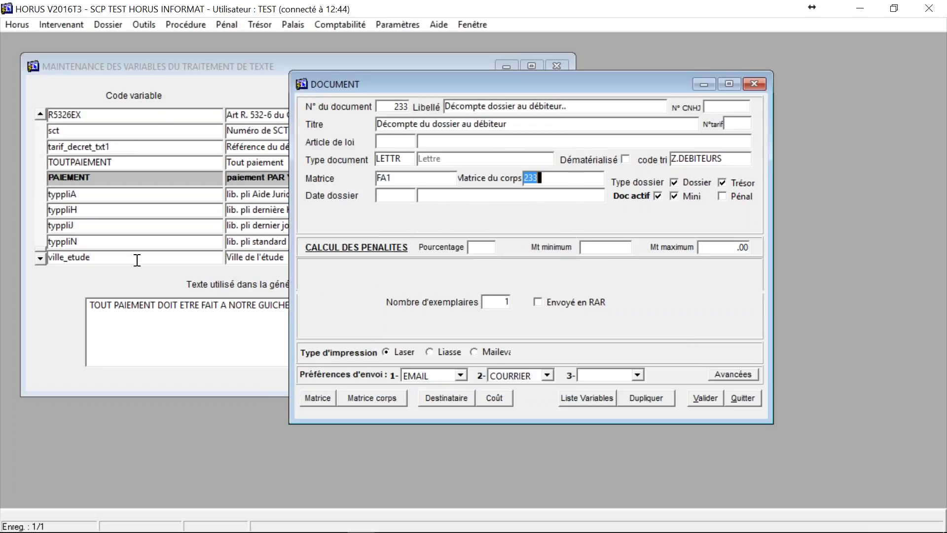
click(374, 400)
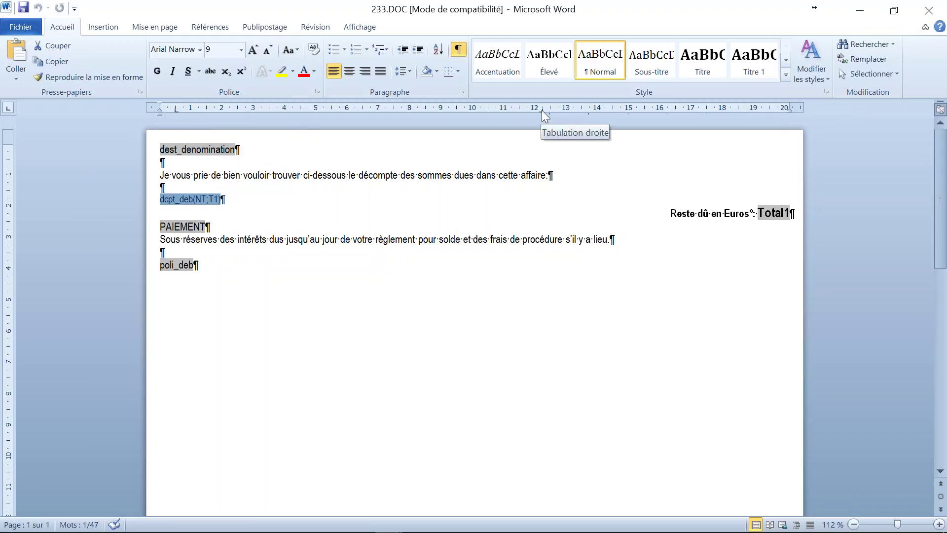
Step: Nudge the right tab stop just past 12 cm on the dcpt_deb(NT;T1) line, and compare the ruler settings with the Total1 line
drag(541, 111, 542, 111)
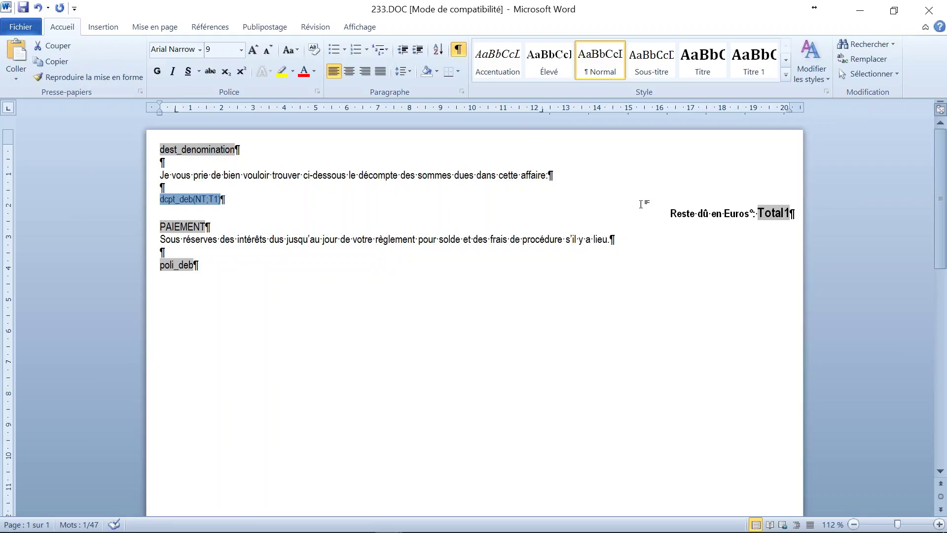
drag(642, 206, 799, 216)
click(702, 243)
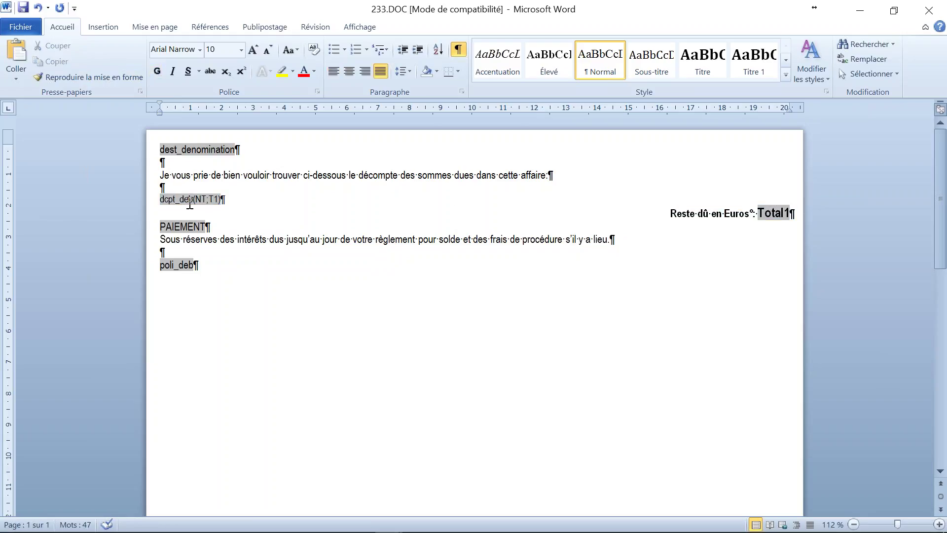
drag(159, 199, 221, 200)
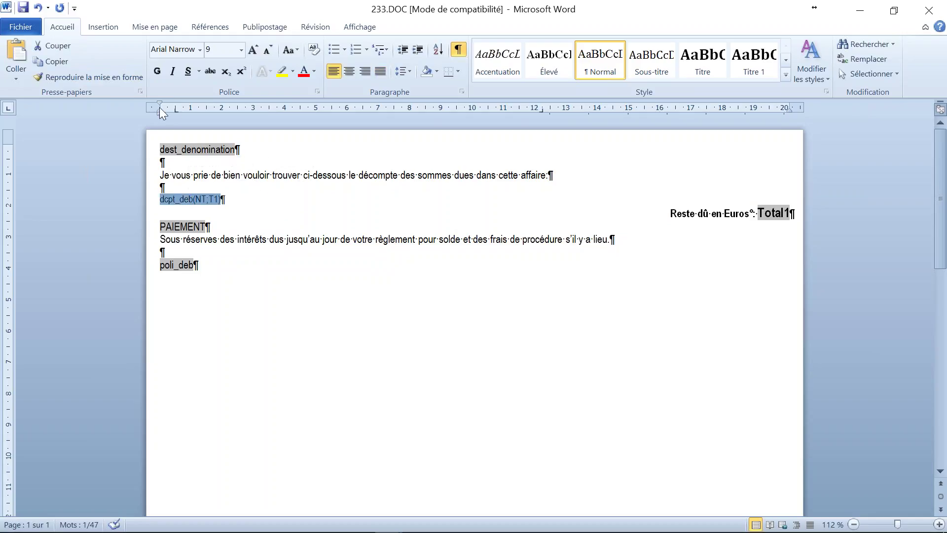
Step: Minimise Word to return to Horus and examine the texts of TOUTPAIEMENT and its neighbouring variables in the maintenance list
click(860, 10)
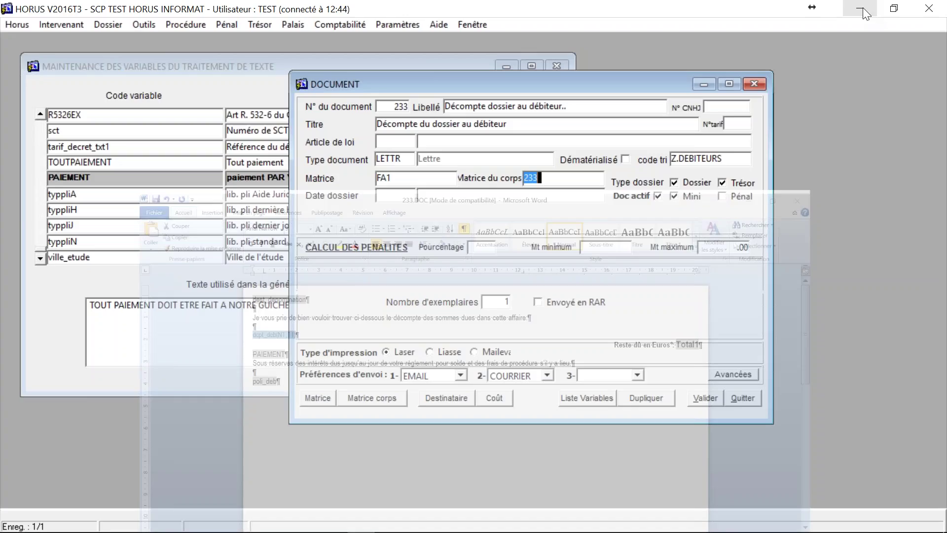
click(75, 164)
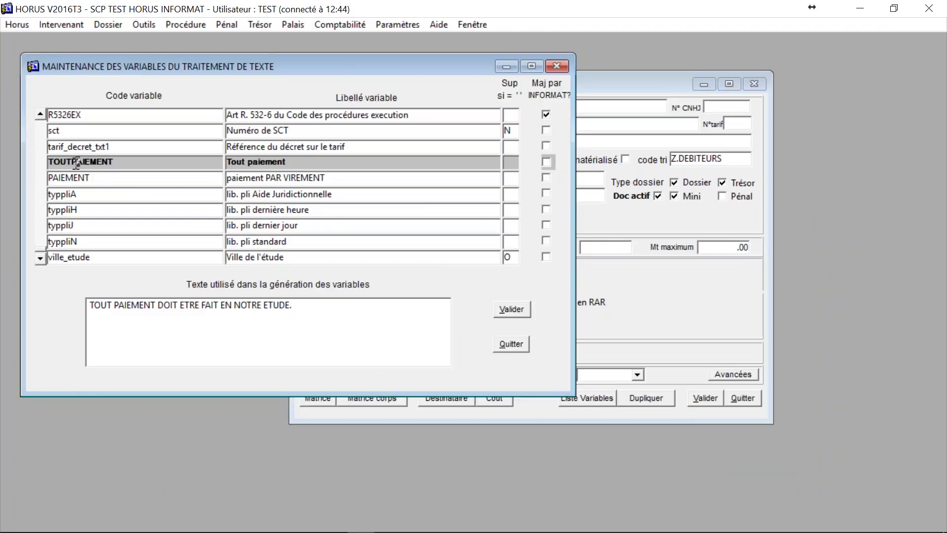
key(Down)
key(Down)
key(Down)
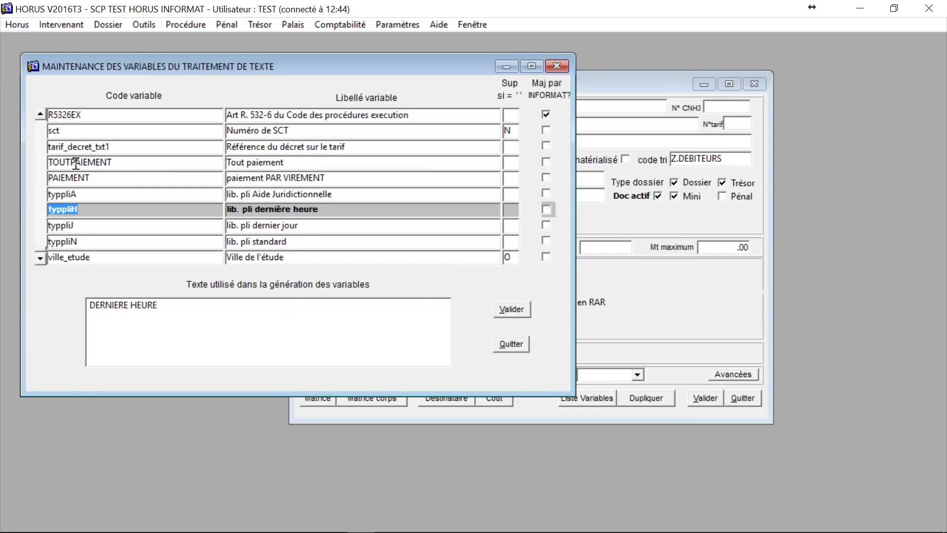
key(Down)
key(Down)
key(Down)
click(76, 163)
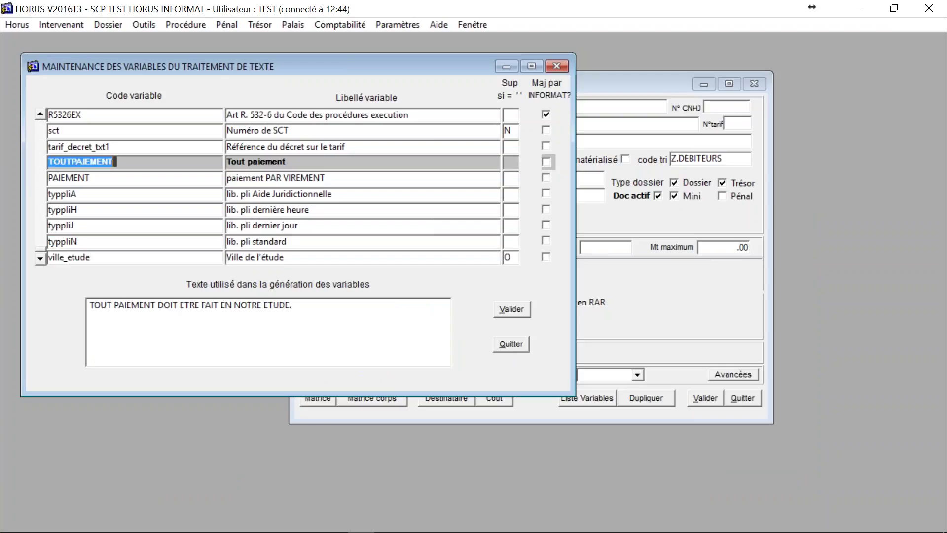
key(Up)
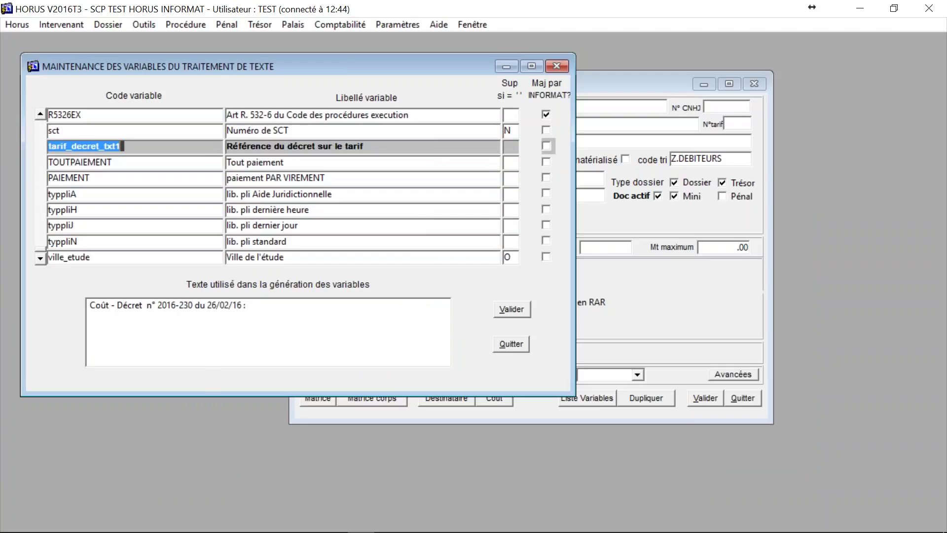
key(Down)
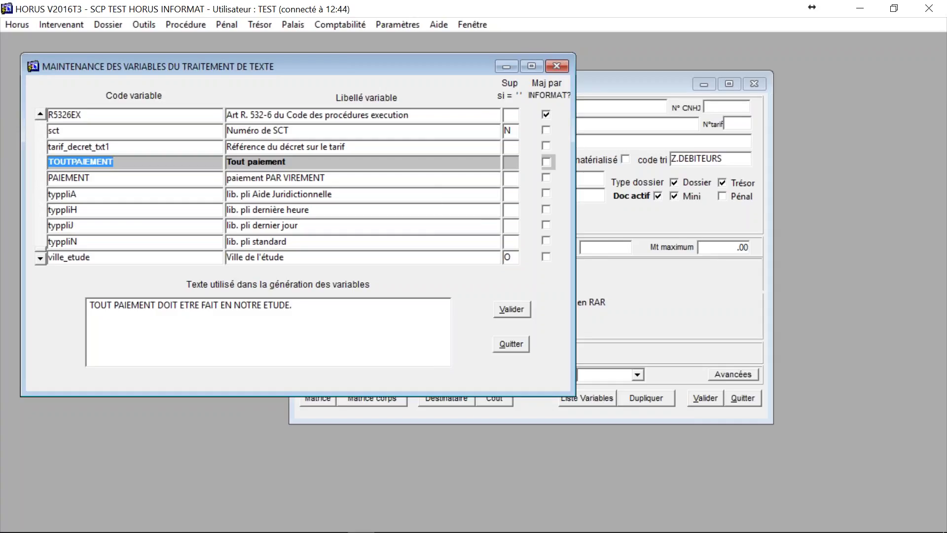
key(alt+Tab)
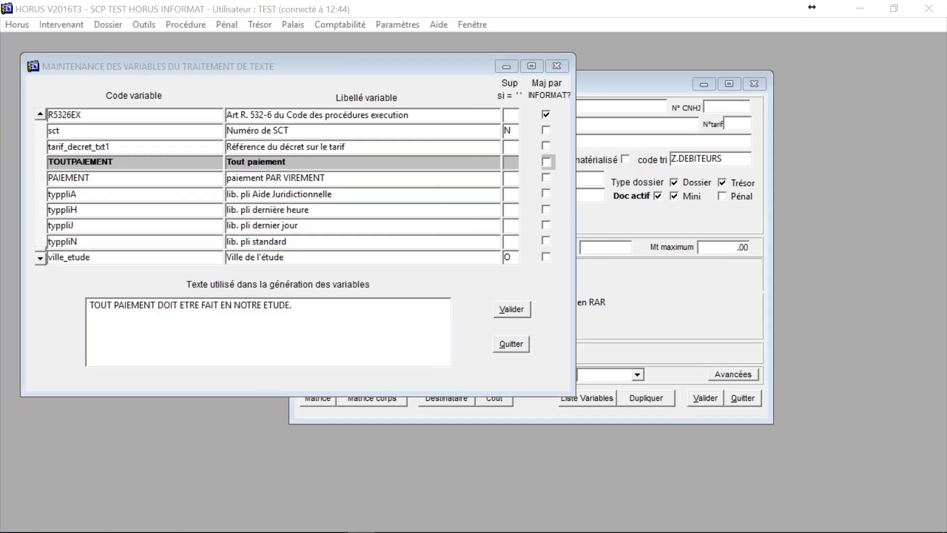